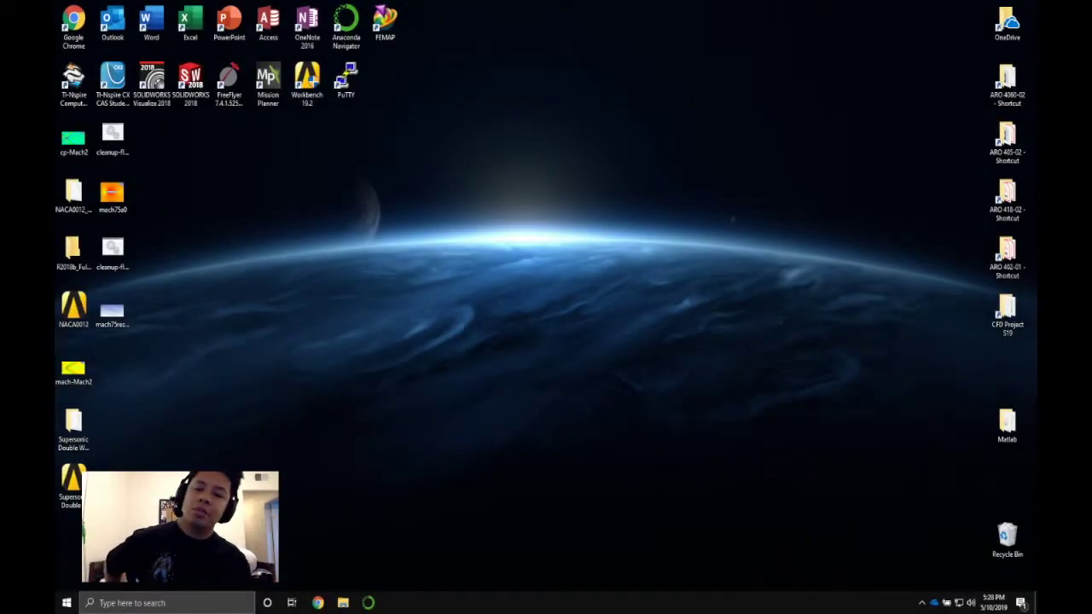
- Launch ANSYS Workbench 19.2 from the desktop and bring its empty project window into focus
{"action": "double_click", "coordinate": [307, 78]}
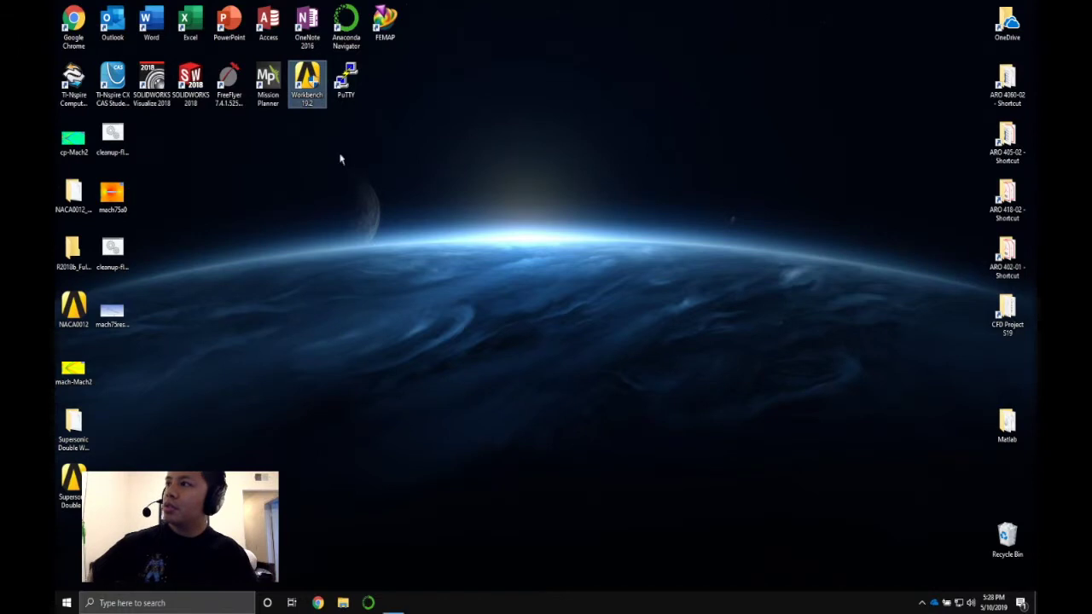
{"action": "left_click", "coordinate": [493, 380]}
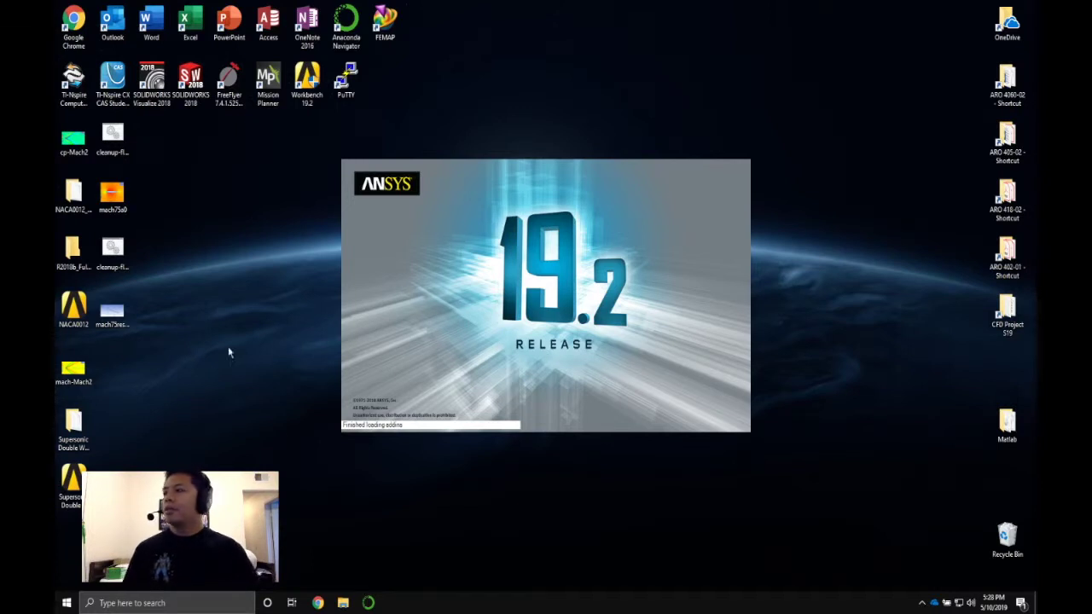
{"action": "left_click", "coordinate": [73, 482]}
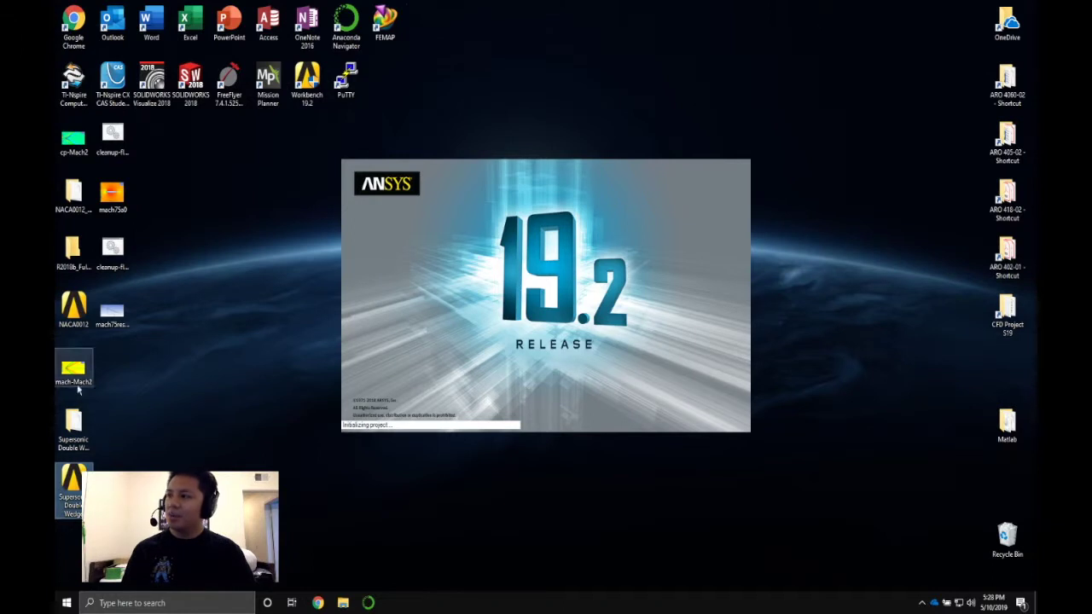
{"action": "left_click", "coordinate": [73, 422]}
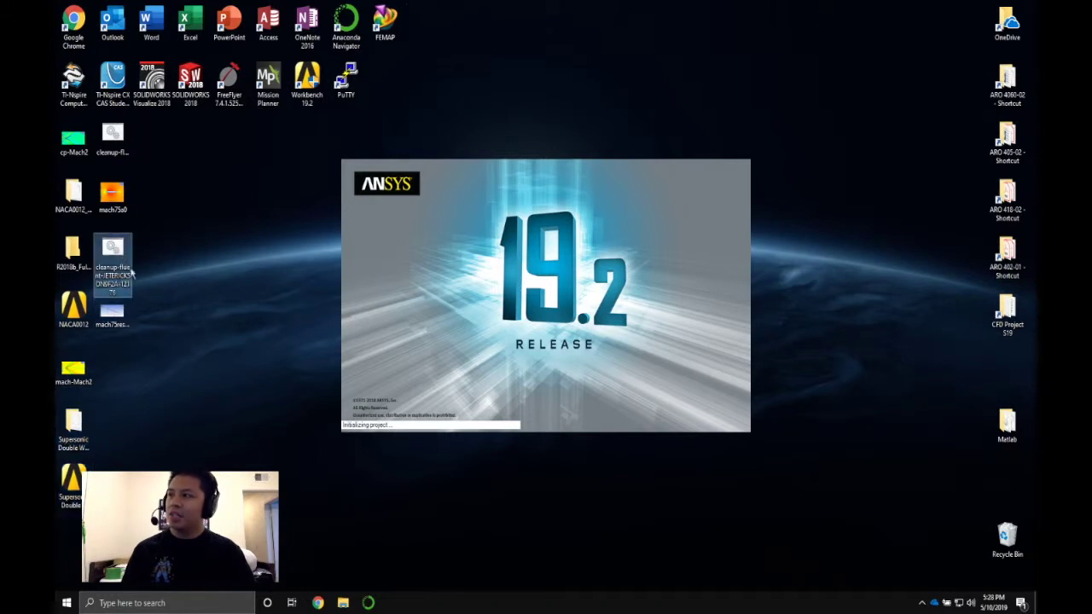
{"action": "left_click", "coordinate": [113, 136]}
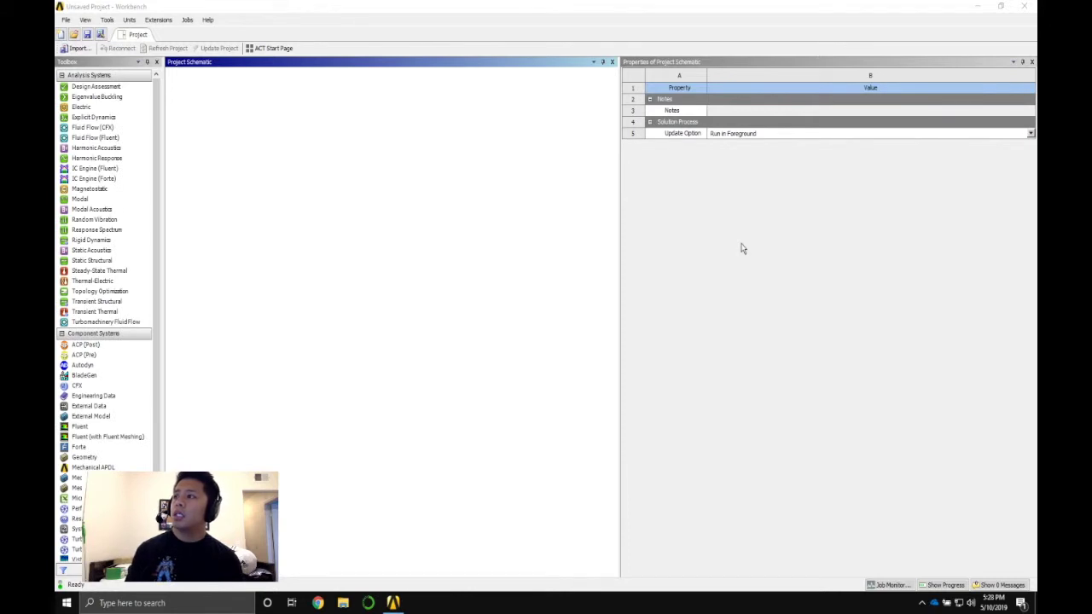
{"action": "left_click", "coordinate": [704, 13]}
- Add a Fluid Flow (Fluent) analysis system to the empty project schematic, keeping its default name
{"action": "left_click", "coordinate": [85, 458]}
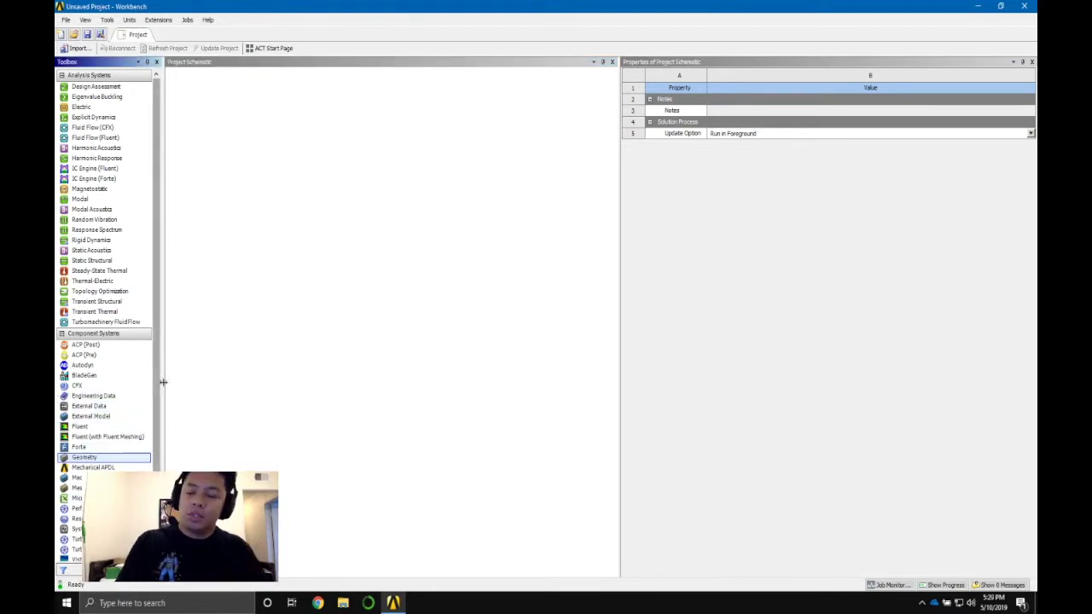
{"action": "scroll", "coordinate": [158, 400], "scroll_direction": "down", "scroll_amount": 1}
{"action": "scroll", "coordinate": [158, 399], "scroll_direction": "down", "scroll_amount": 1}
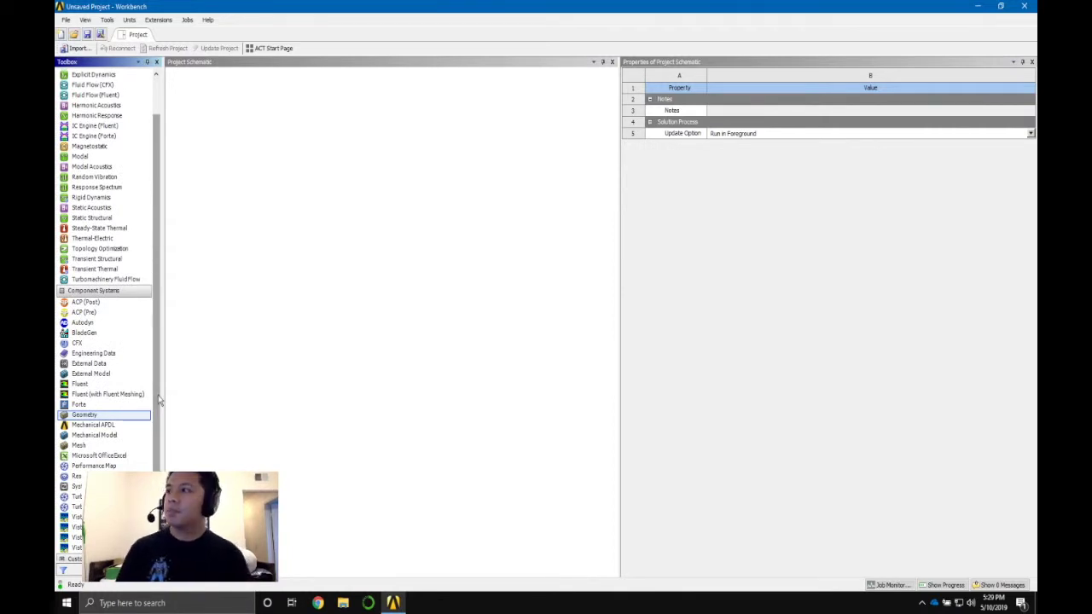
{"action": "scroll", "coordinate": [159, 164], "scroll_direction": "up", "scroll_amount": 2}
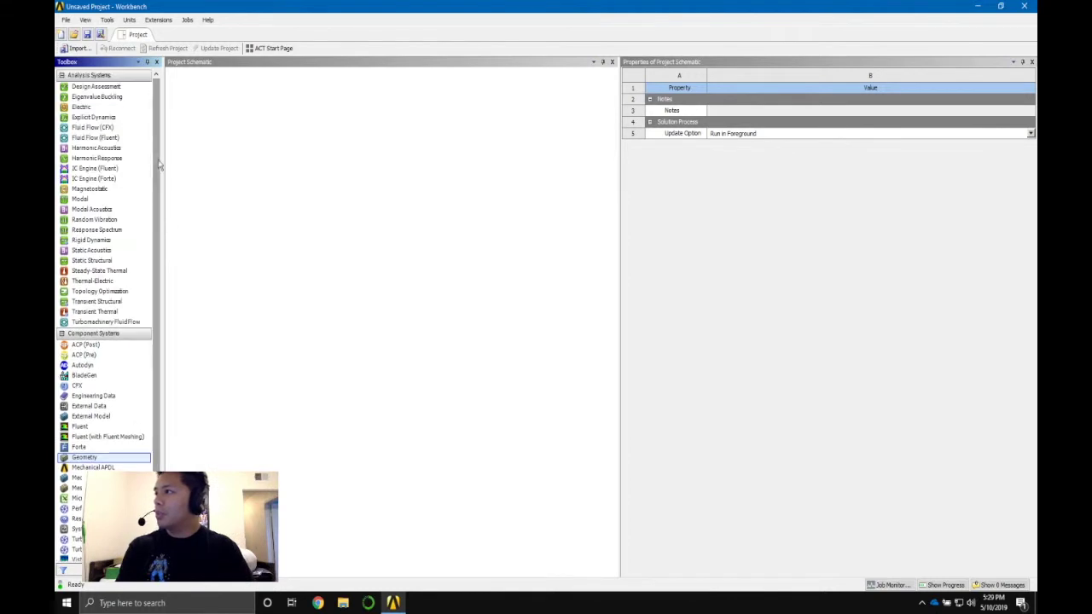
{"action": "left_click", "coordinate": [97, 139]}
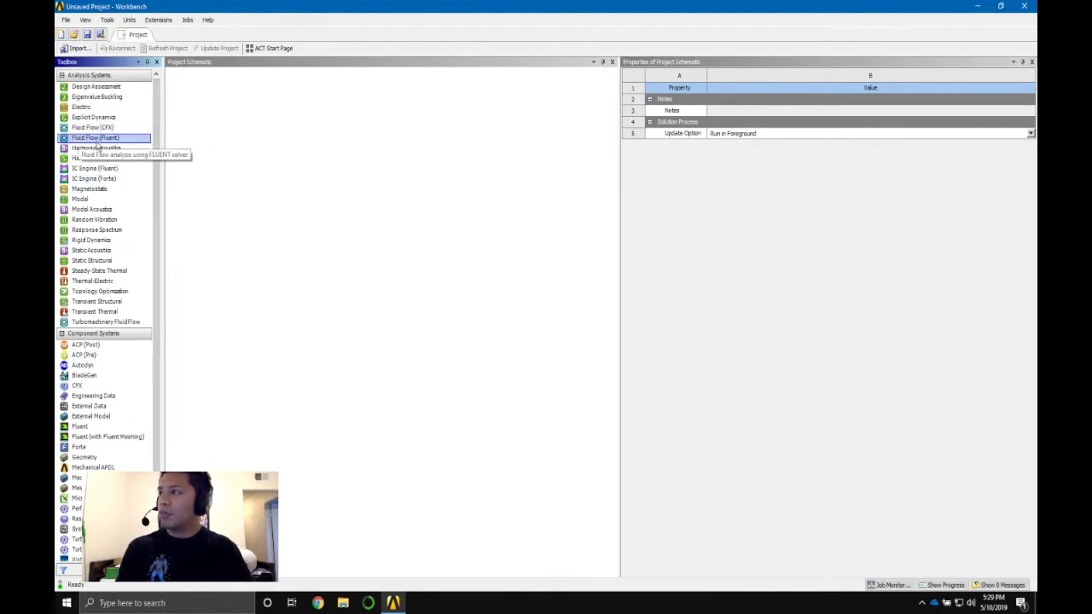
{"action": "left_click_drag", "start_coordinate": [83, 142], "coordinate": [232, 124]}
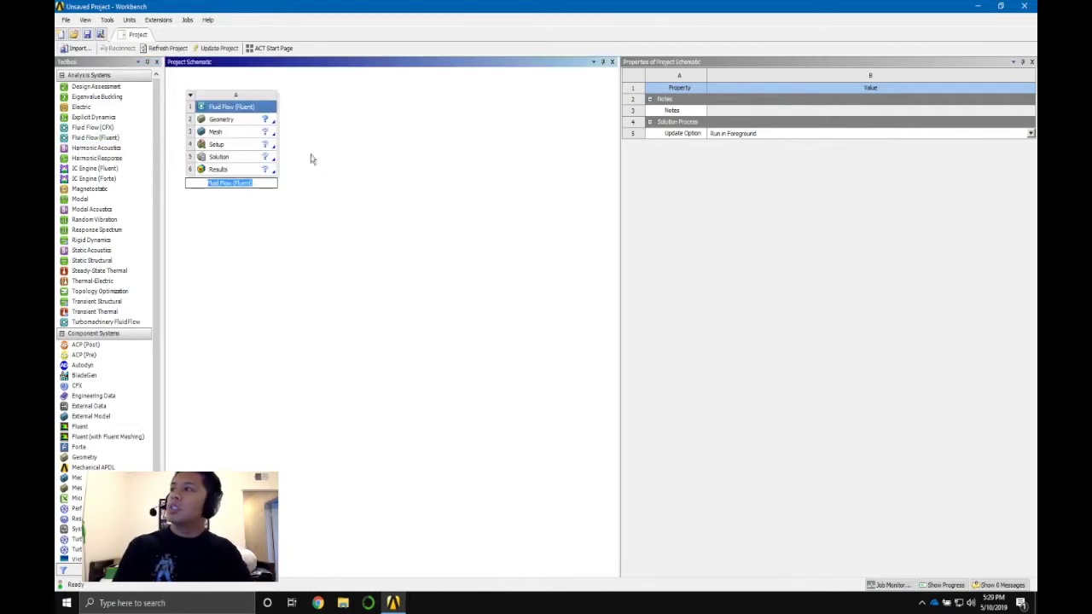
{"action": "left_click", "coordinate": [313, 279]}
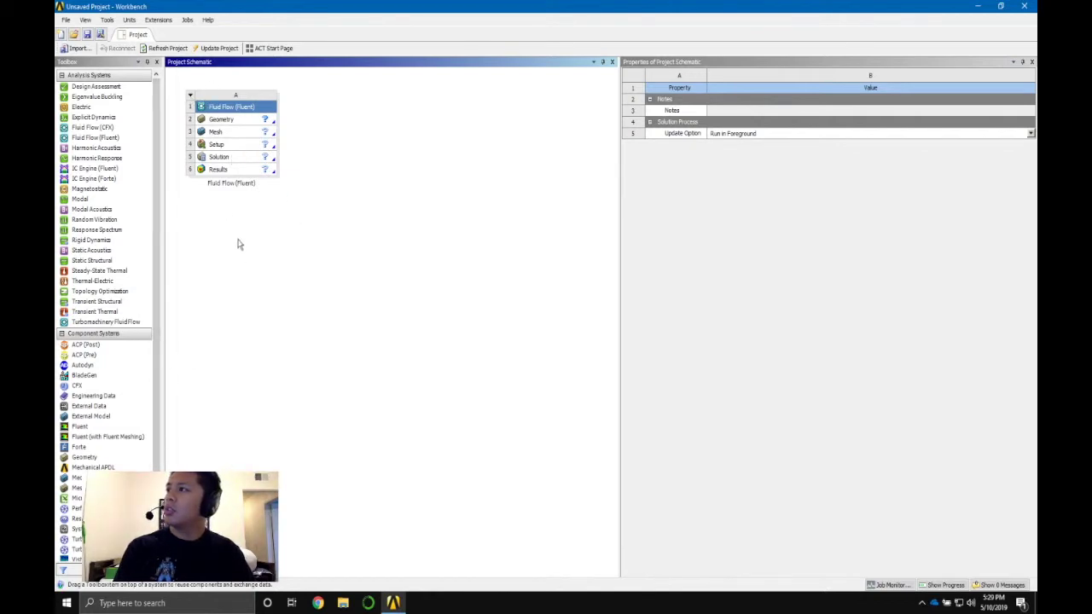
- Delete the Fluid Flow (Fluent) system from the project schematic
{"action": "left_click", "coordinate": [190, 95]}
{"action": "left_click", "coordinate": [229, 164]}
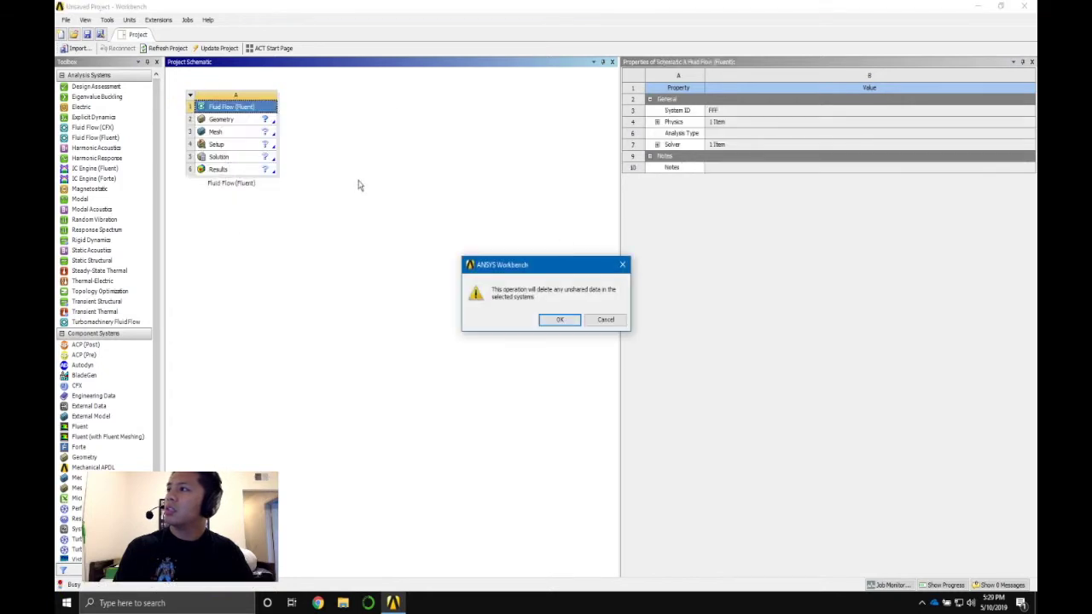
{"action": "left_click", "coordinate": [574, 322]}
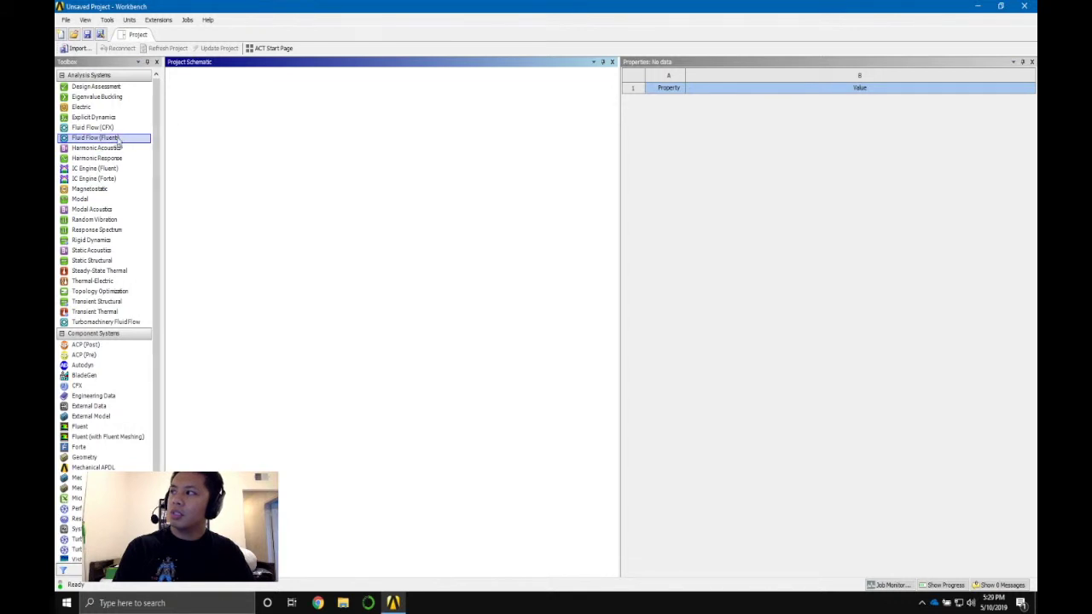
- Add a standalone Geometry component system to the project schematic and name it "Double Wedge"
{"action": "scroll", "coordinate": [126, 406], "scroll_direction": "down", "scroll_amount": 2}
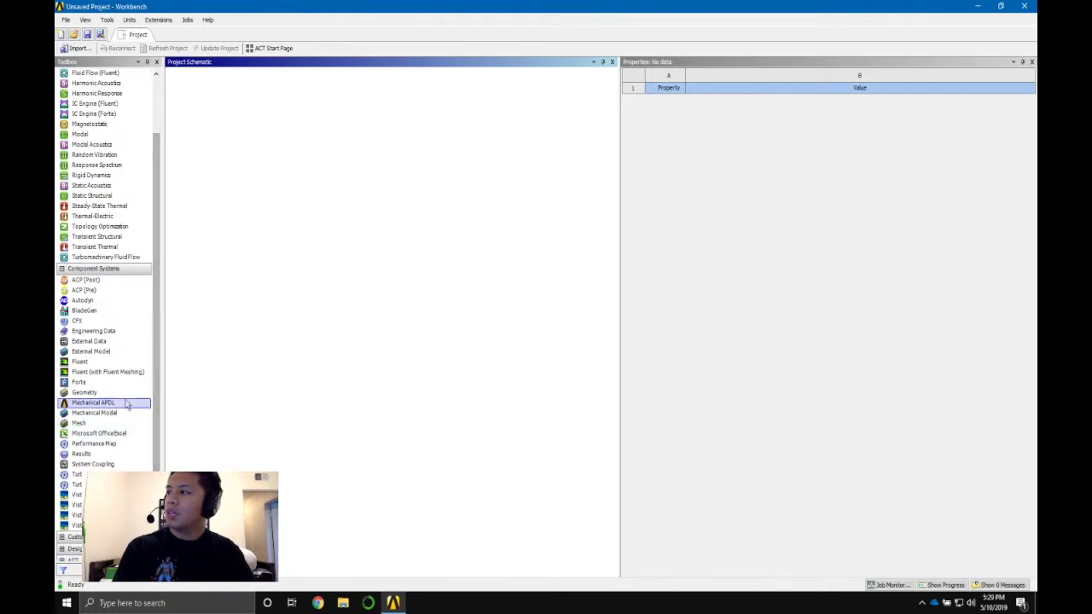
{"action": "left_click_drag", "start_coordinate": [96, 392], "coordinate": [229, 117]}
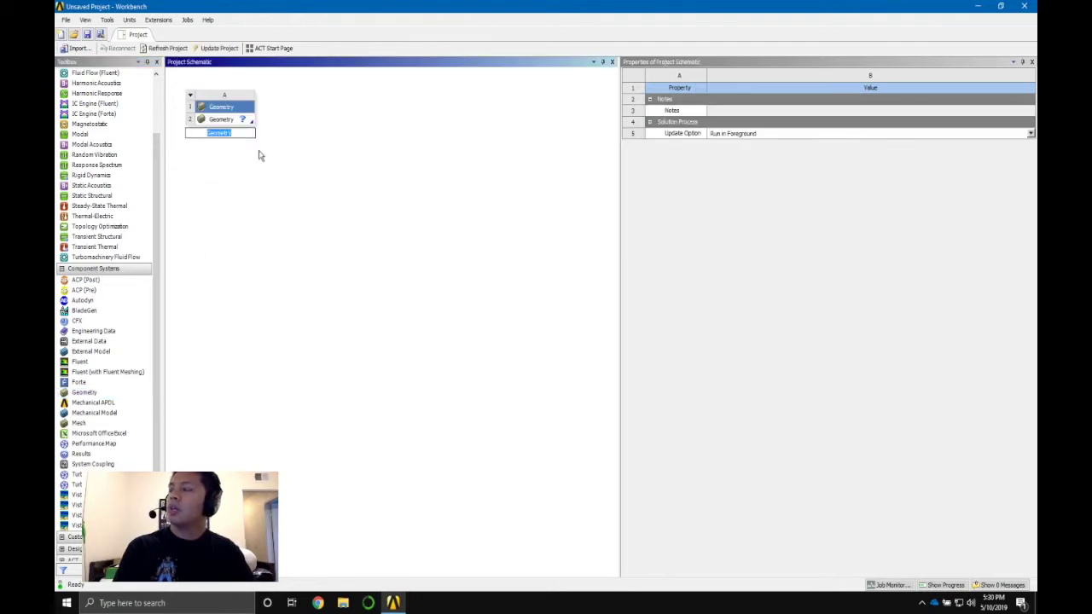
{"action": "key", "text": "BackSpace"}
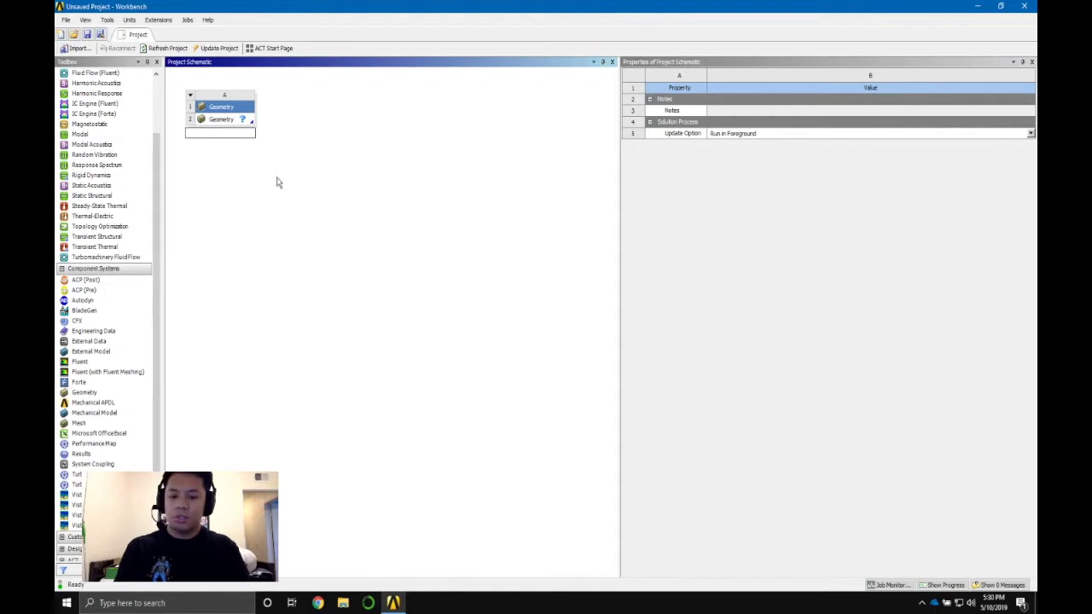
{"action": "type", "text": "Double Wedge"}
{"action": "key", "text": "Return"}
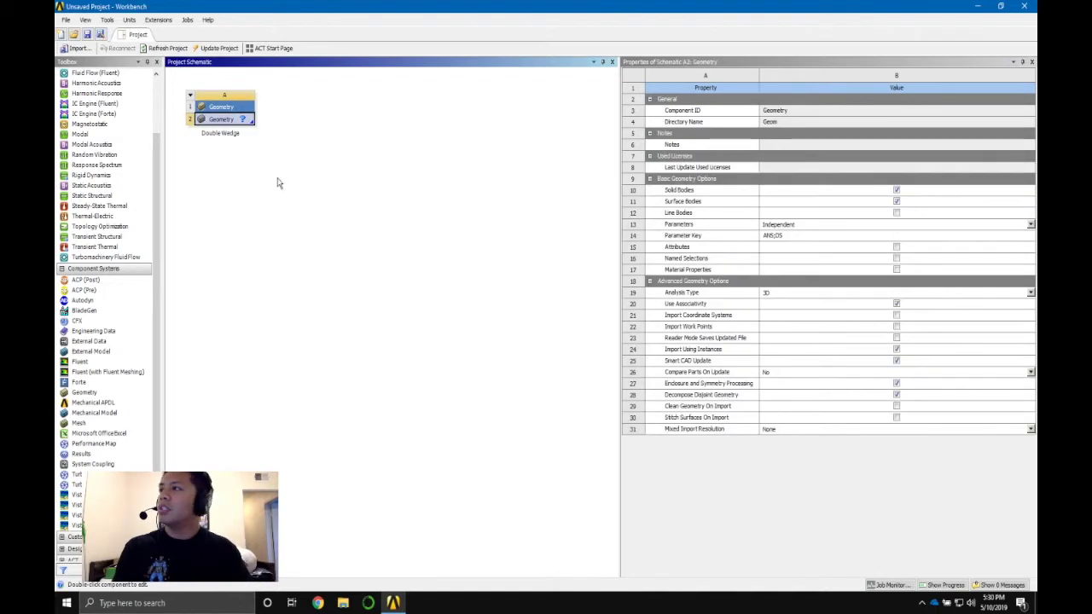
{"action": "left_click", "coordinate": [289, 174]}
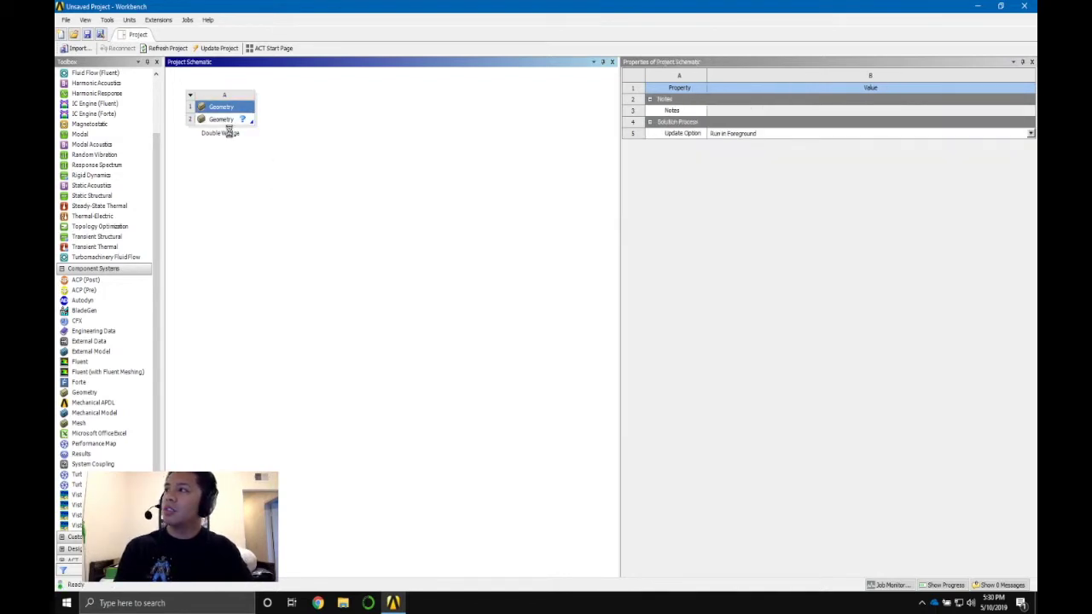
- Set the Analysis Type of the Double Wedge geometry cell to 2D
{"action": "left_click", "coordinate": [226, 119]}
{"action": "left_click", "coordinate": [895, 293]}
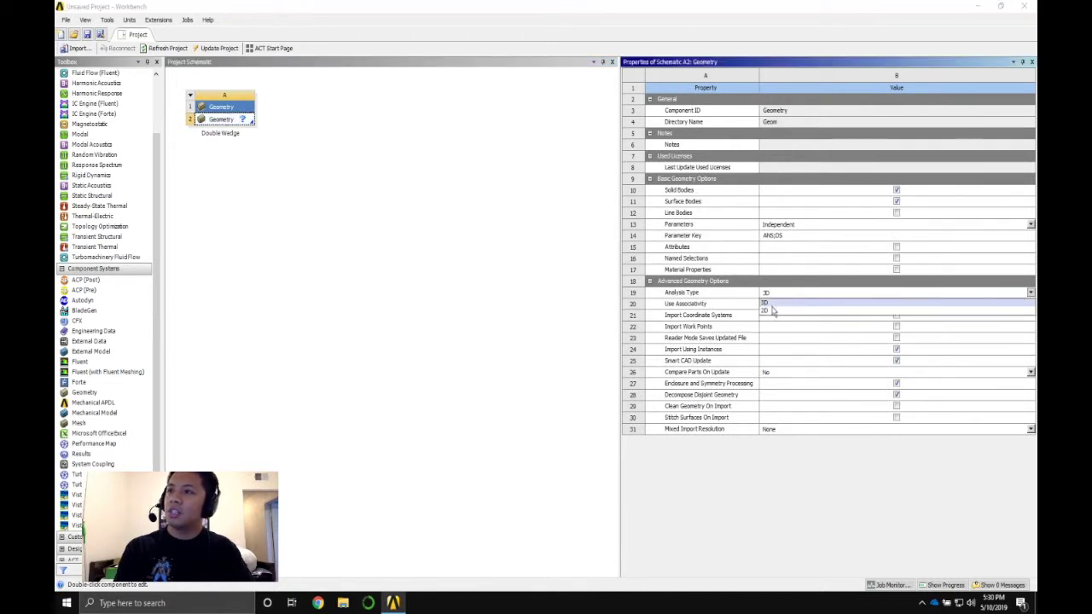
{"action": "left_click", "coordinate": [768, 310]}
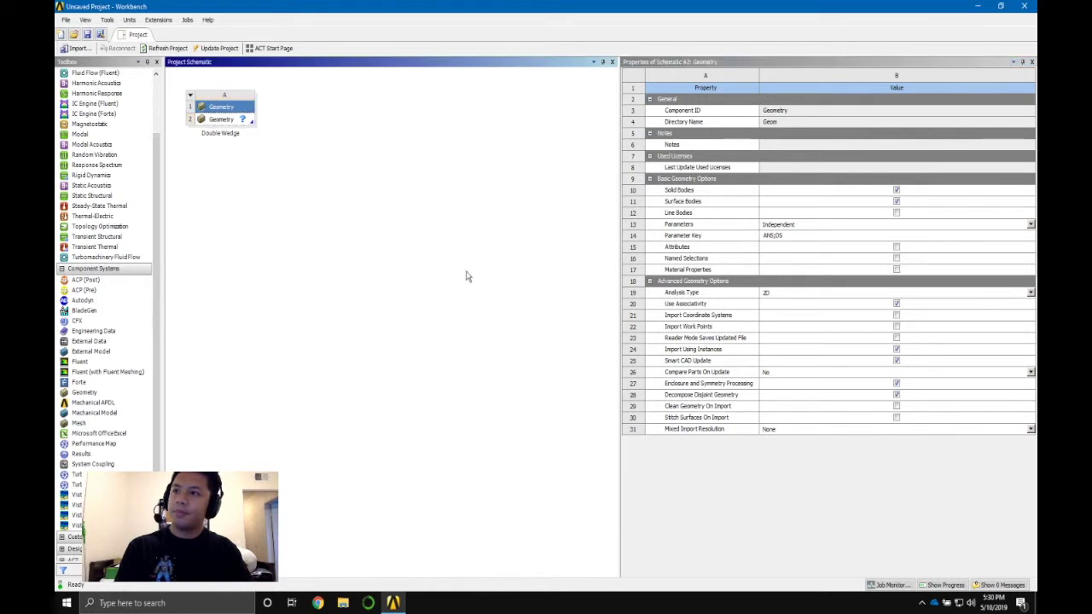
{"action": "left_click", "coordinate": [467, 277]}
- Create a new DesignModeler geometry from the Double Wedge geometry cell and maximize the DesignModeler window
{"action": "left_click", "coordinate": [235, 124]}
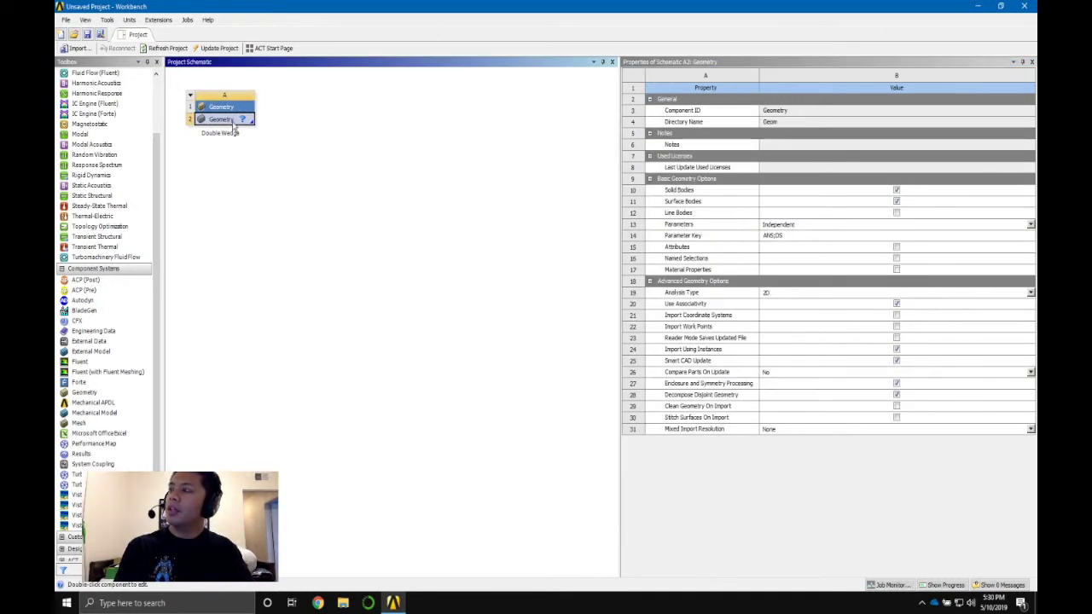
{"action": "right_click", "coordinate": [236, 124]}
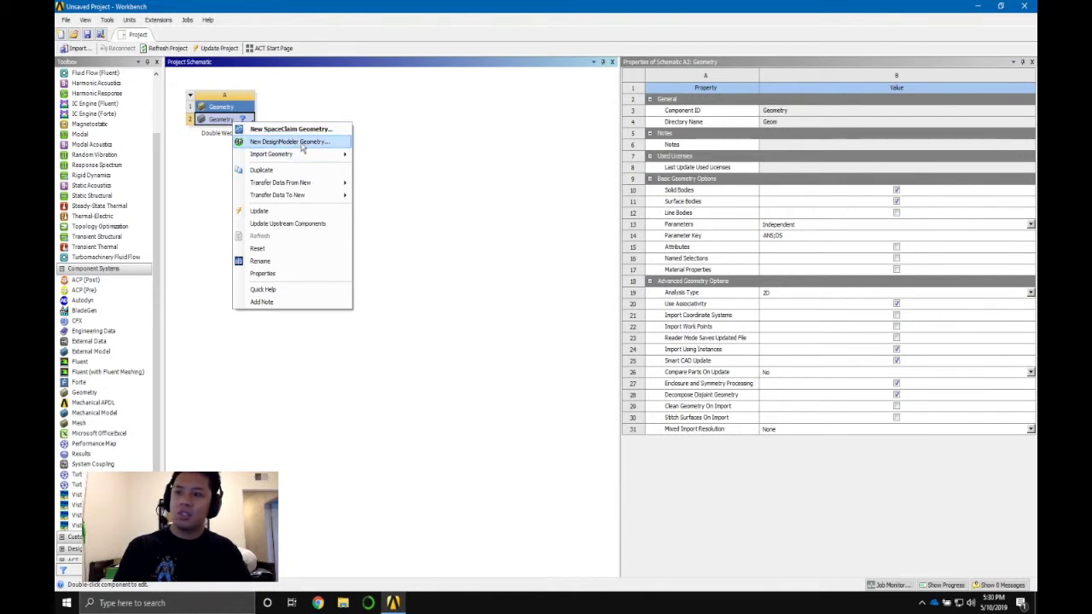
{"action": "left_click", "coordinate": [302, 143]}
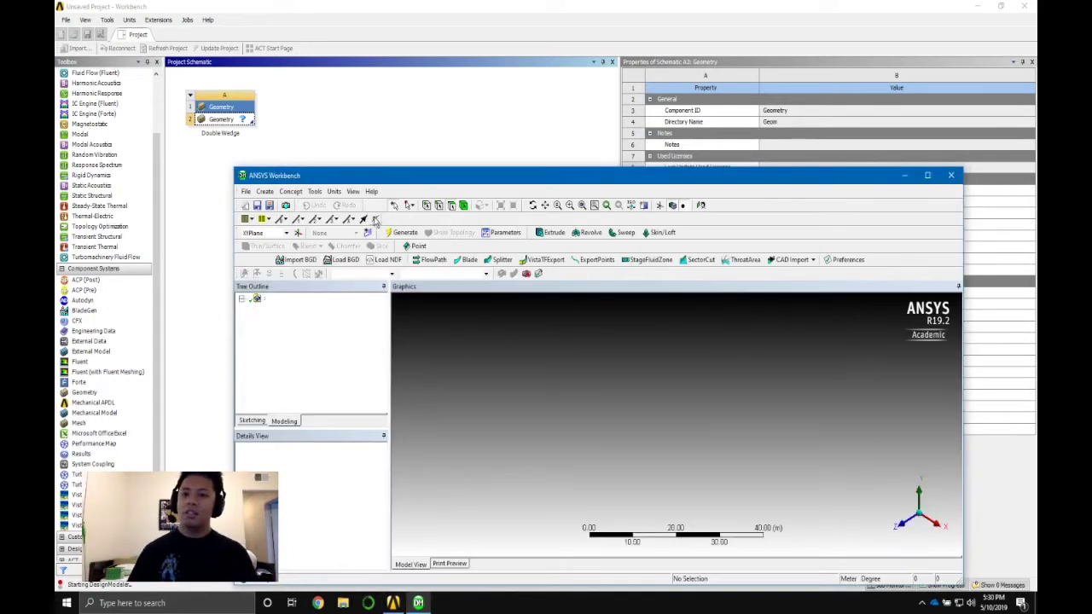
{"action": "left_click", "coordinate": [928, 175]}
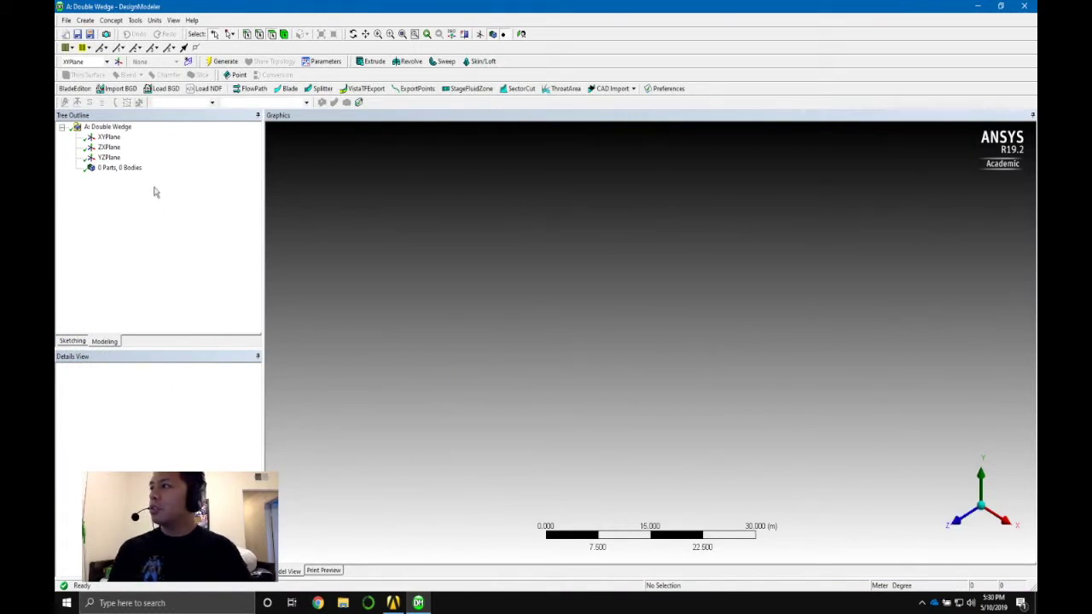
- Create a new sketch on the XYPlane, with the view facing the plane
{"action": "left_click", "coordinate": [113, 138]}
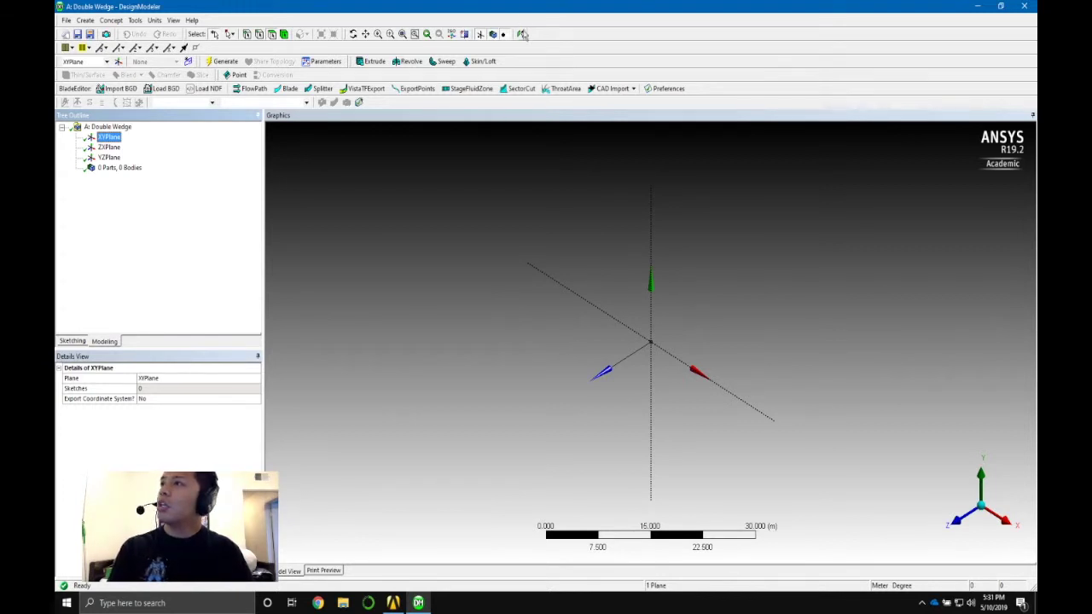
{"action": "left_click", "coordinate": [522, 35]}
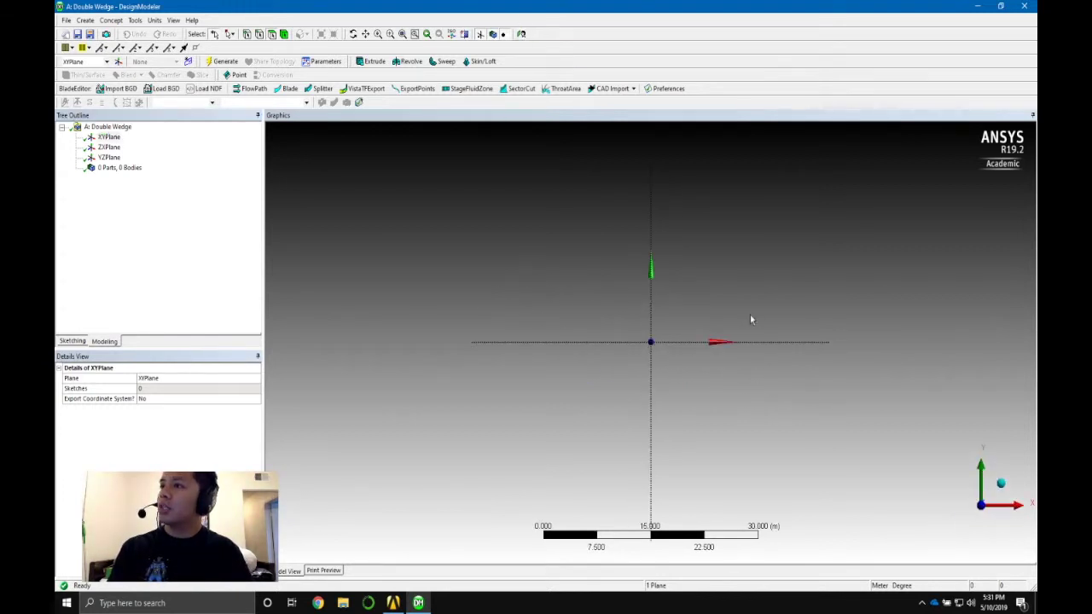
{"action": "scroll", "coordinate": [674, 328], "scroll_direction": "up", "scroll_amount": 5}
{"action": "scroll", "coordinate": [674, 327], "scroll_direction": "down", "scroll_amount": 3}
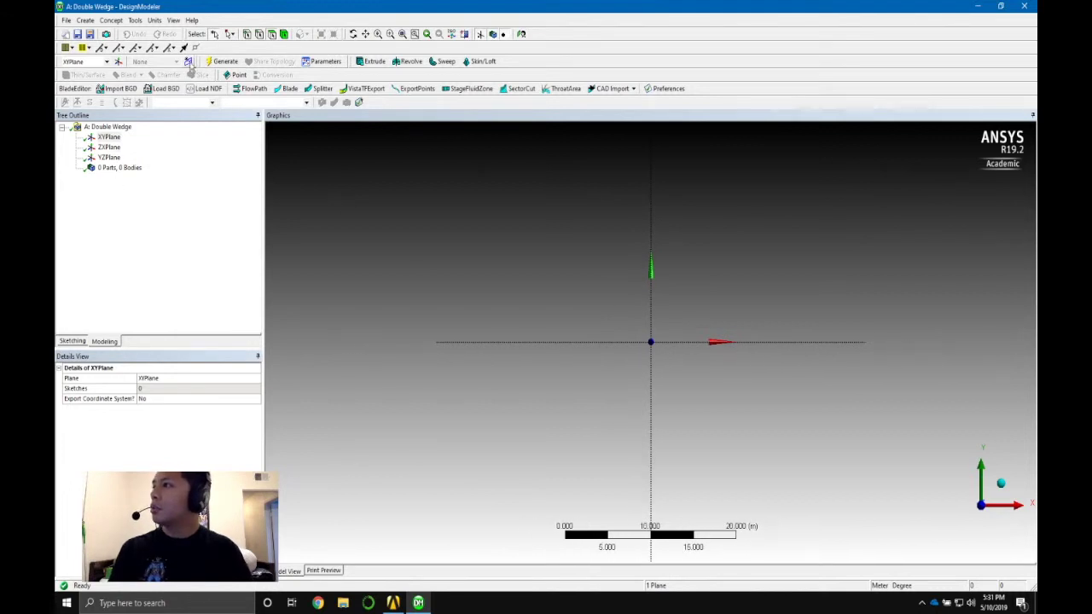
{"action": "left_click", "coordinate": [189, 62]}
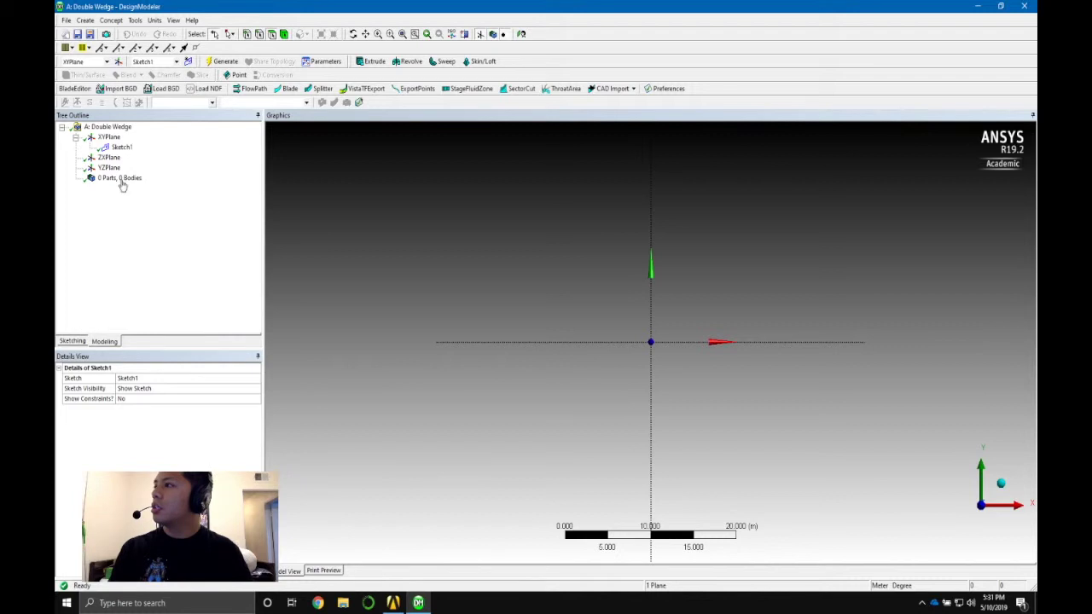
- Sketch a closed four-line diamond from the origin to a far corner on the X axis, about 16.8 m long
{"action": "left_click", "coordinate": [67, 342]}
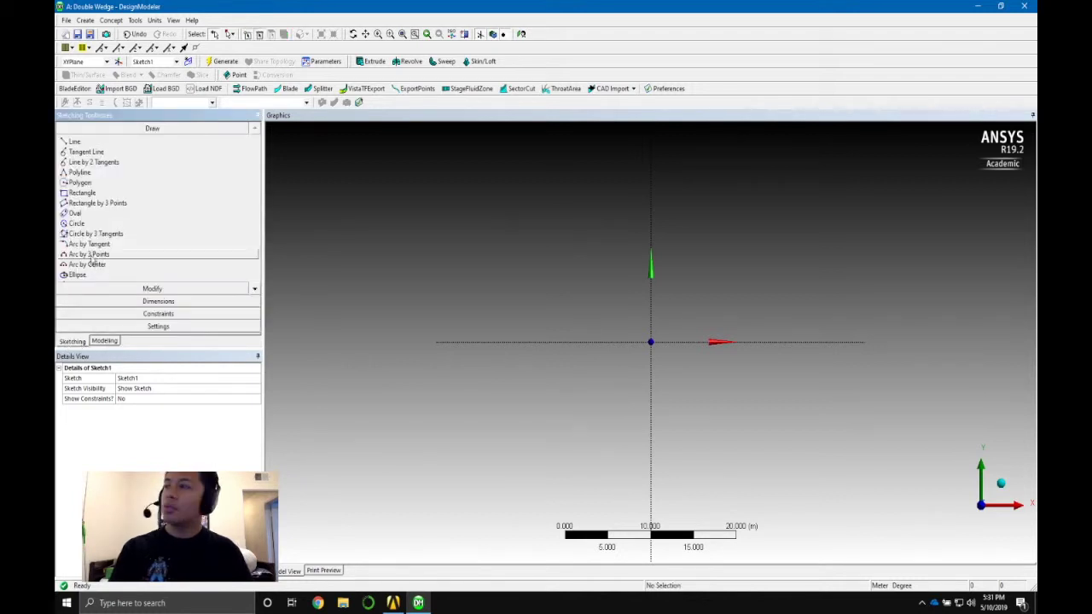
{"action": "left_click", "coordinate": [73, 141]}
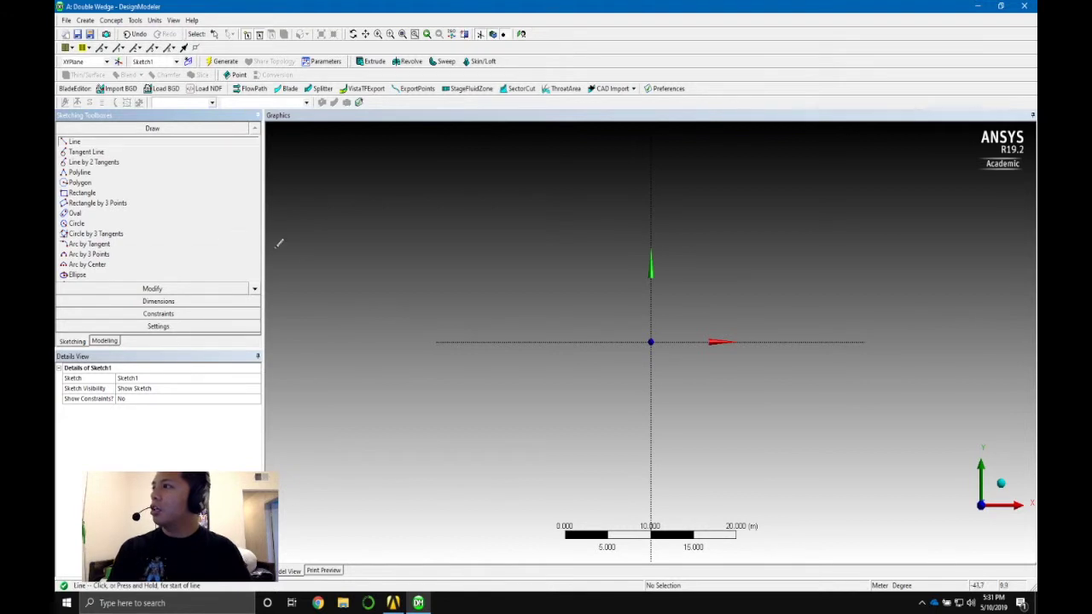
{"action": "left_click", "coordinate": [651, 342]}
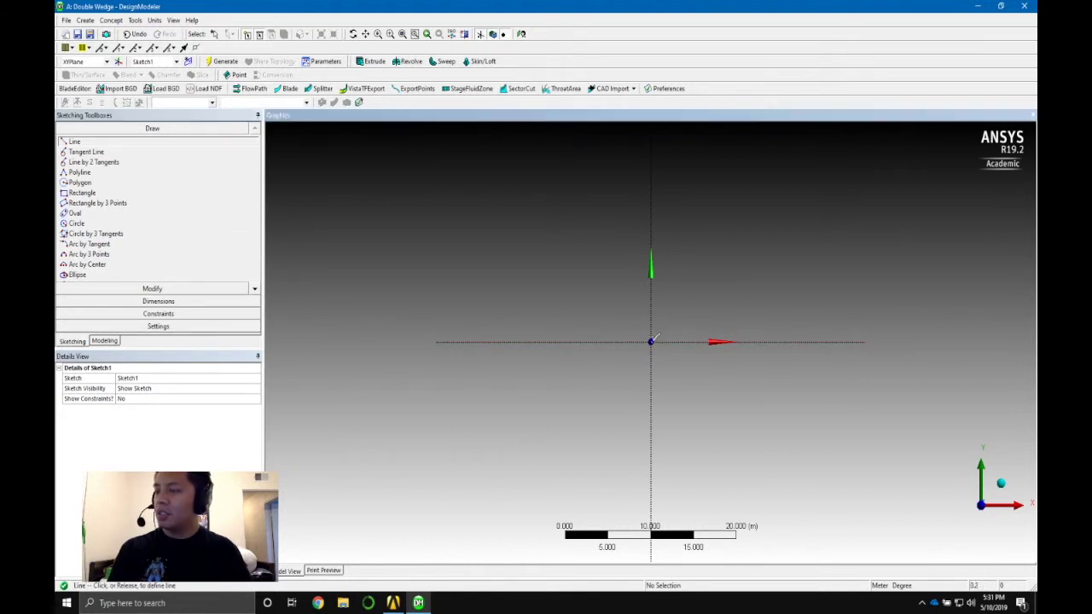
{"action": "left_click", "coordinate": [660, 342]}
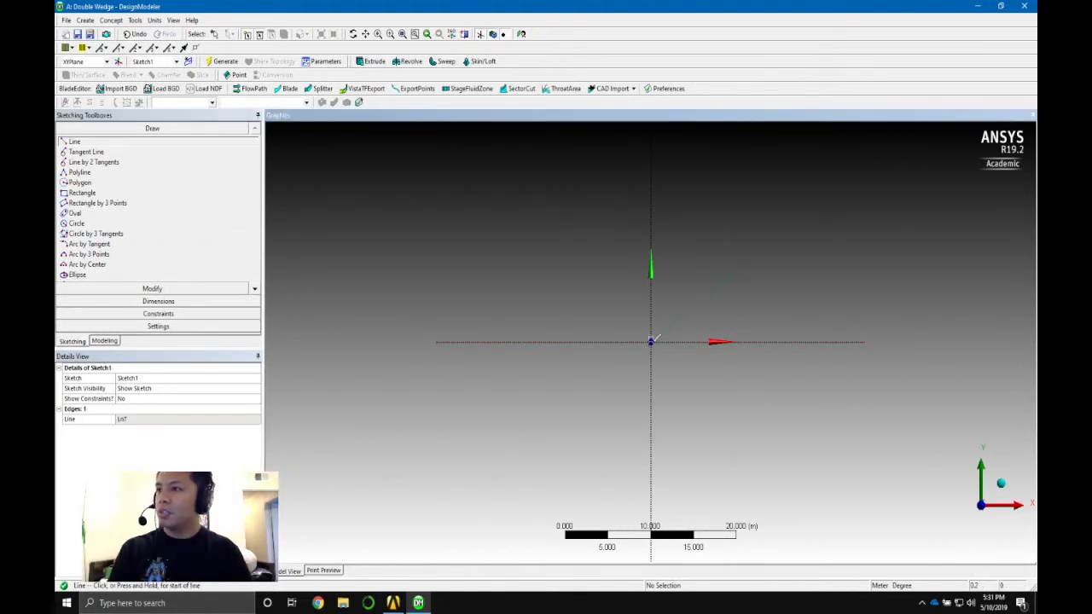
{"action": "left_click", "coordinate": [727, 391]}
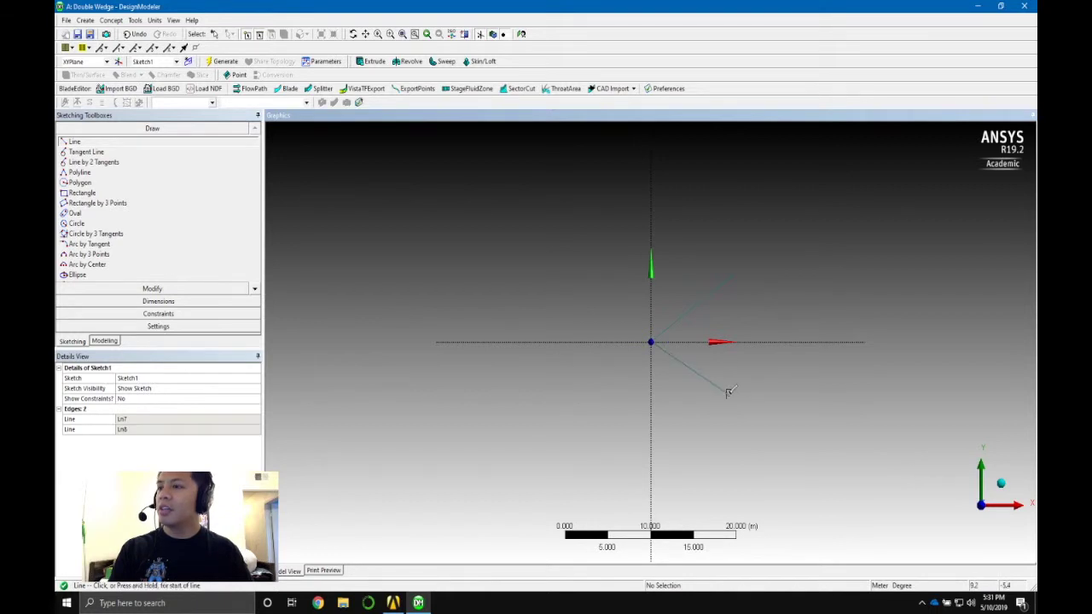
{"action": "left_click", "coordinate": [795, 341]}
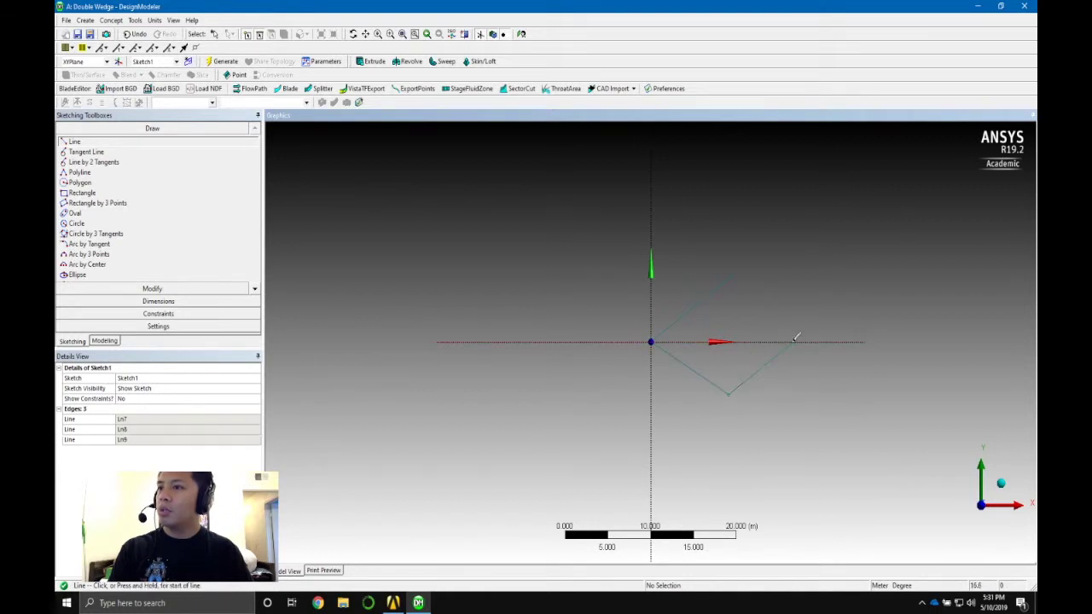
{"action": "left_click", "coordinate": [728, 275]}
{"action": "scroll", "coordinate": [806, 384], "scroll_direction": "up", "scroll_amount": 3}
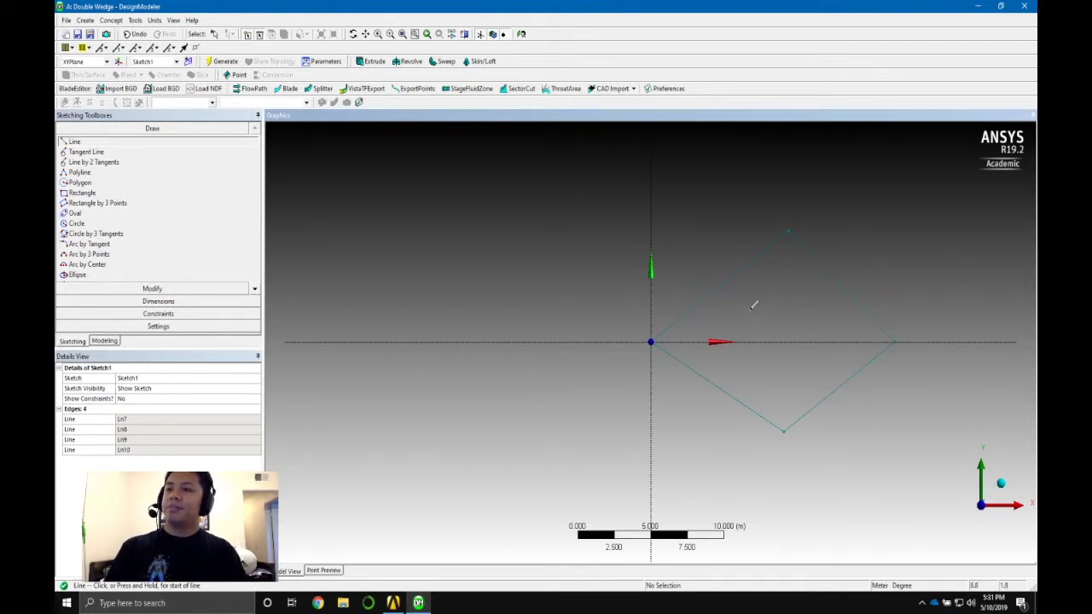
{"action": "left_click", "coordinate": [185, 301]}
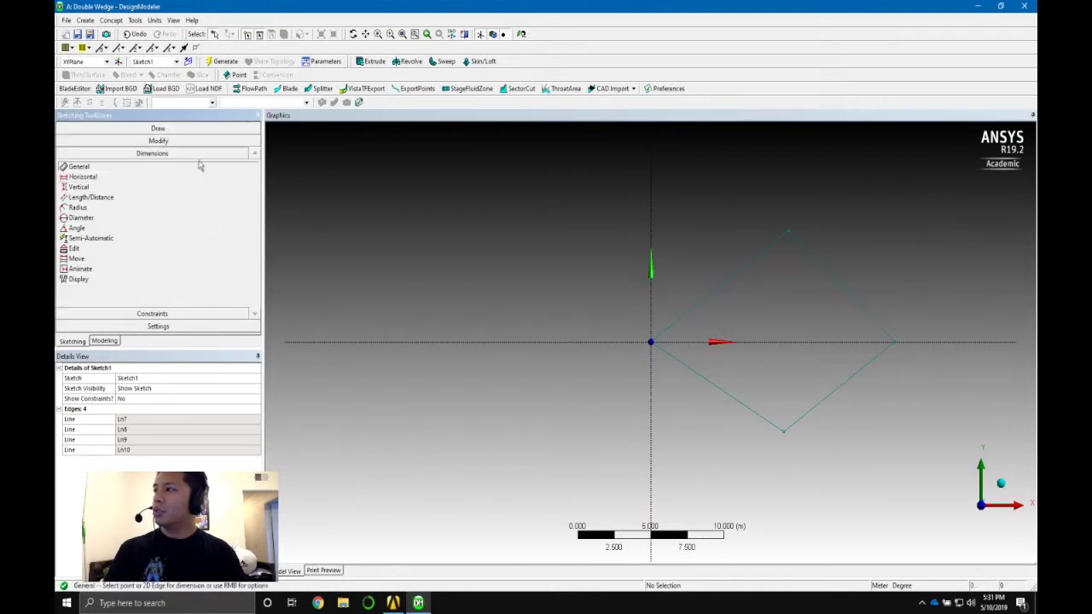
{"action": "left_click", "coordinate": [175, 315]}
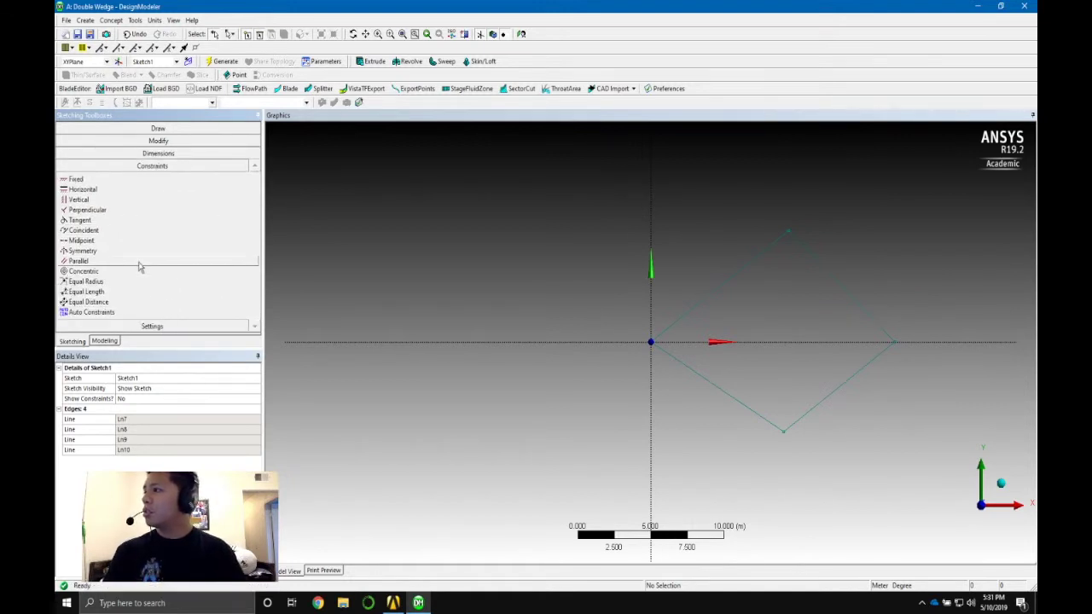
{"action": "left_click", "coordinate": [109, 254]}
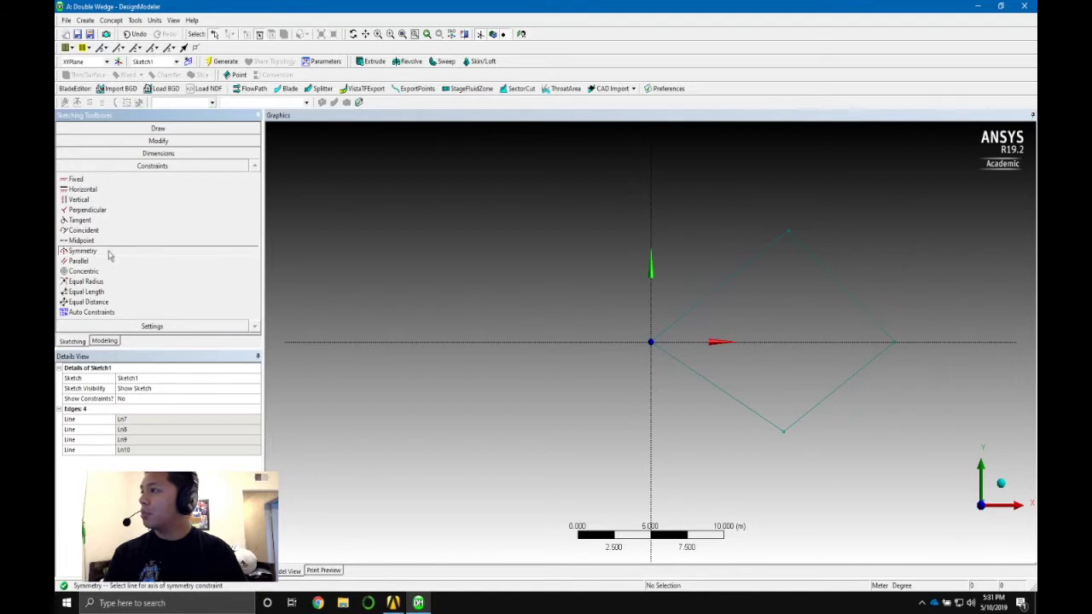
{"action": "left_click", "coordinate": [789, 238]}
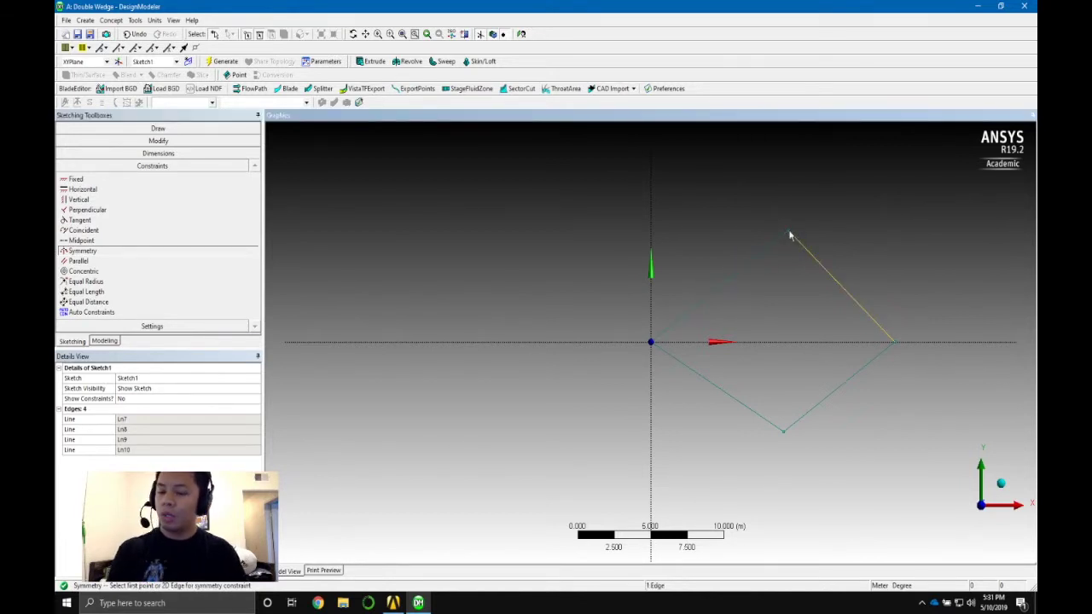
{"action": "key", "text": "Escape"}
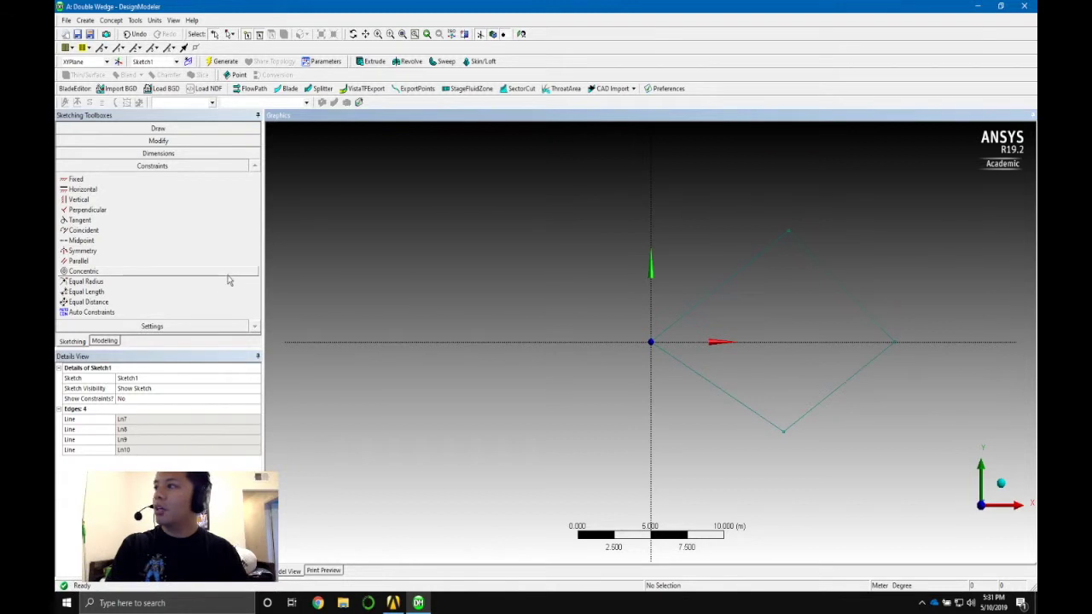
- Constrain the diamond's upper and lower corners to be symmetric about the X axis
{"action": "left_click", "coordinate": [97, 254]}
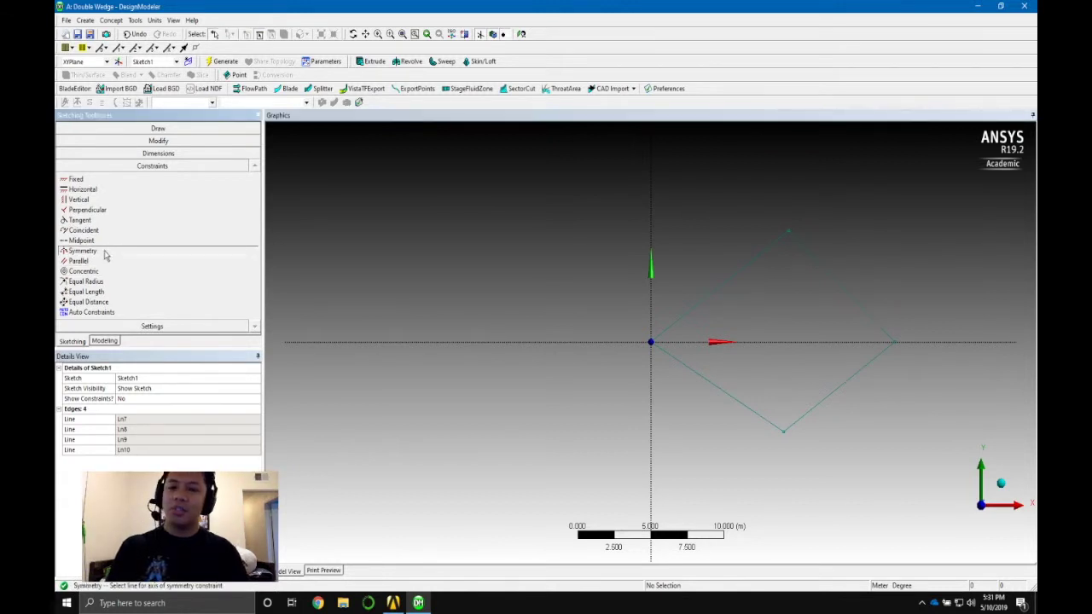
{"action": "left_click", "coordinate": [785, 342]}
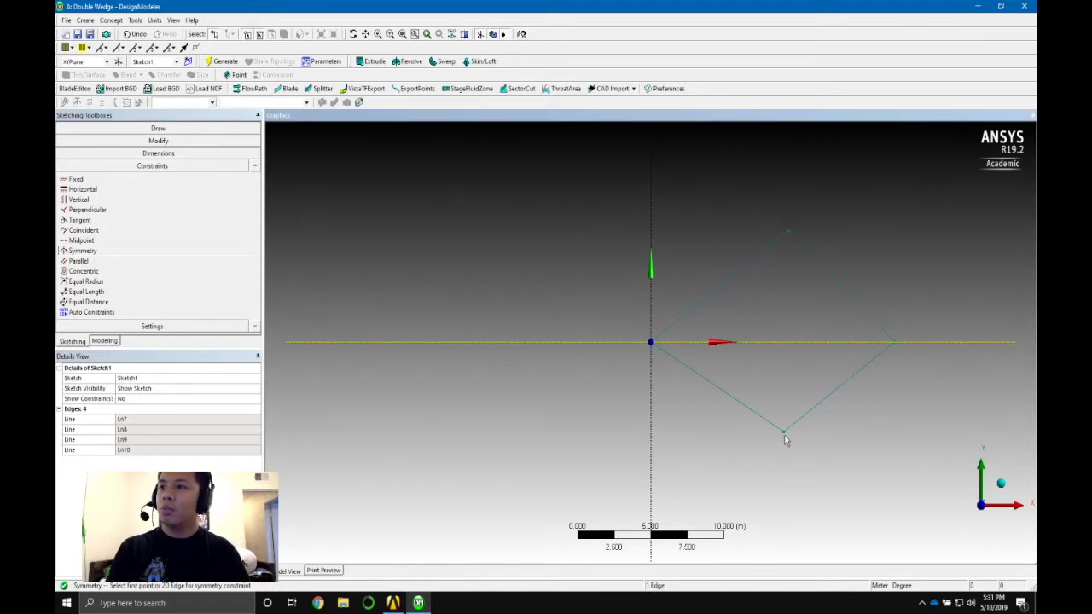
{"action": "left_click", "coordinate": [784, 431]}
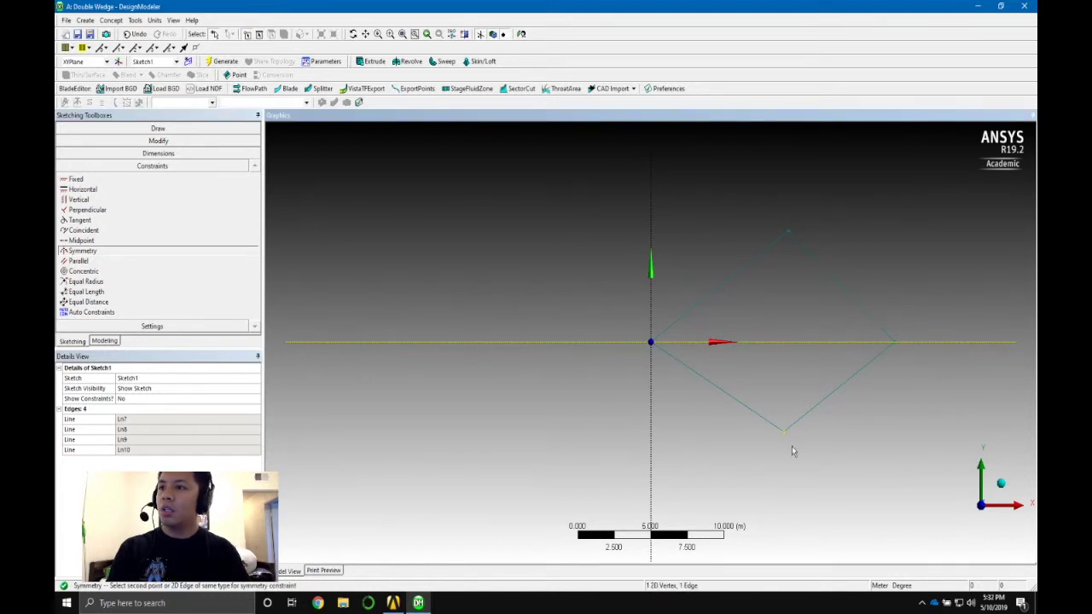
{"action": "left_click", "coordinate": [789, 234]}
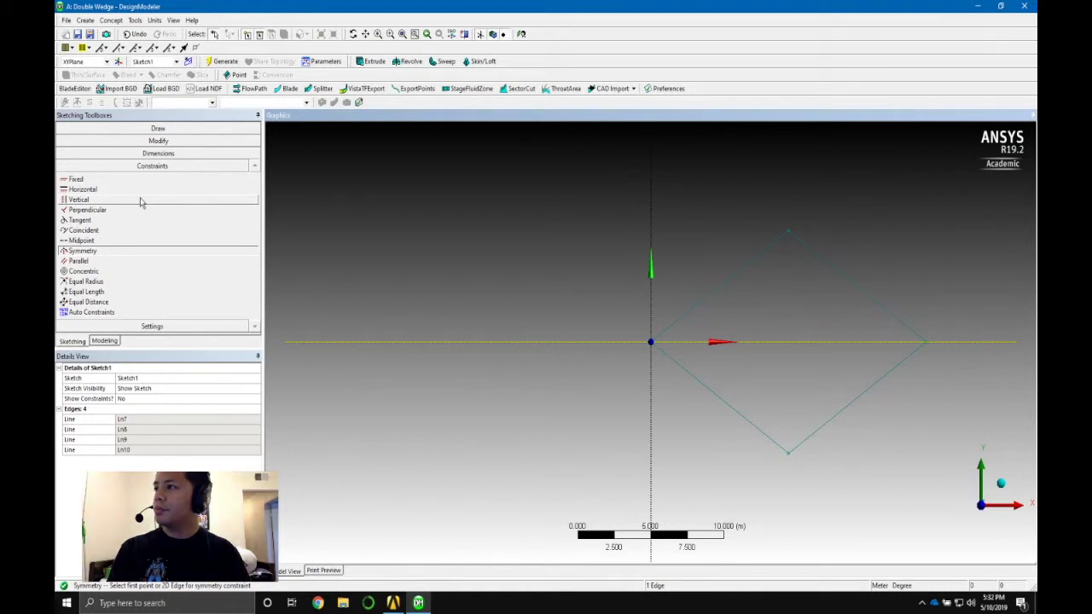
- Add an angle dimension between the X axis and the diamond's upper line from the origin, and set it to 10°
{"action": "left_click", "coordinate": [156, 154]}
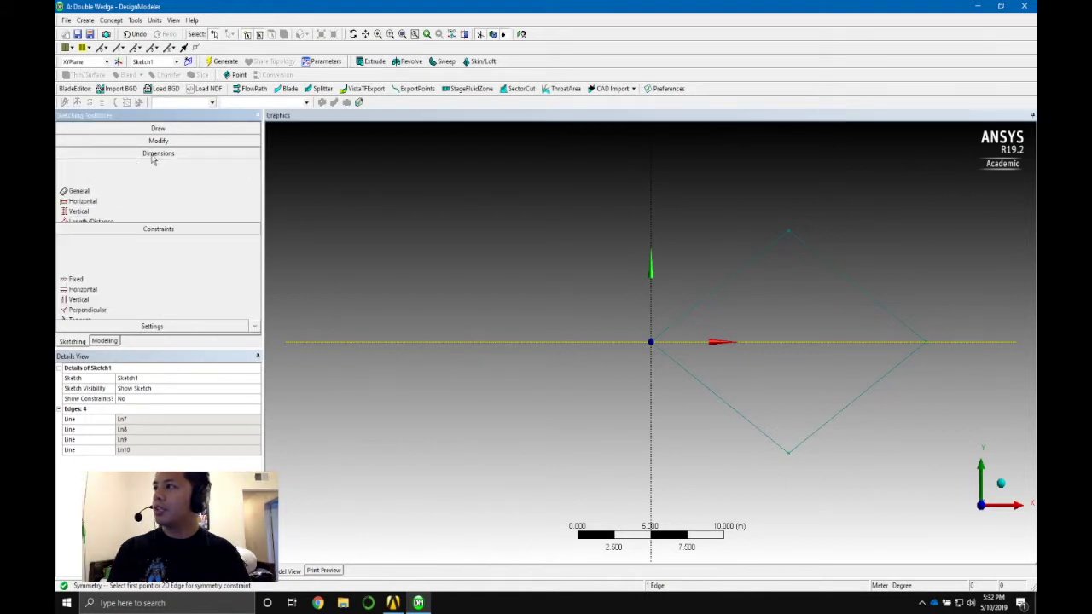
{"action": "left_click", "coordinate": [111, 229]}
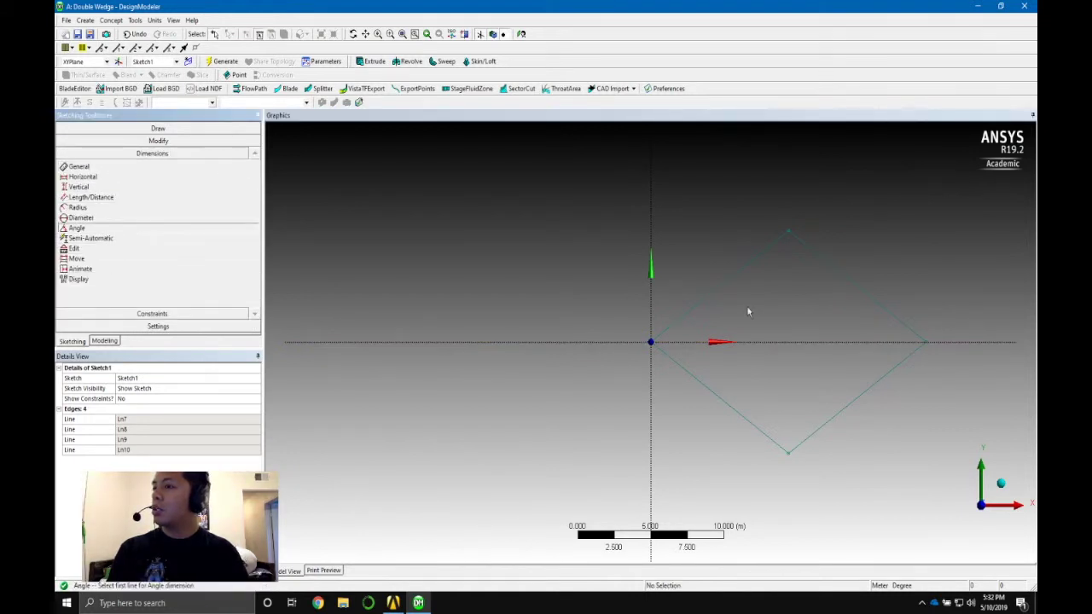
{"action": "left_click", "coordinate": [756, 342]}
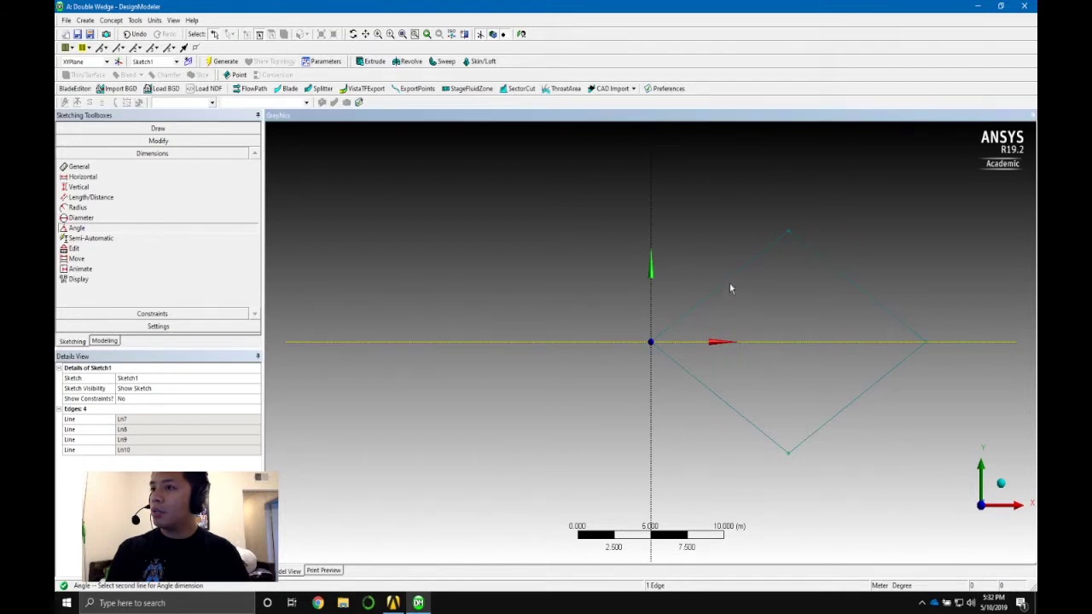
{"action": "left_click", "coordinate": [730, 283]}
{"action": "left_click", "coordinate": [755, 302]}
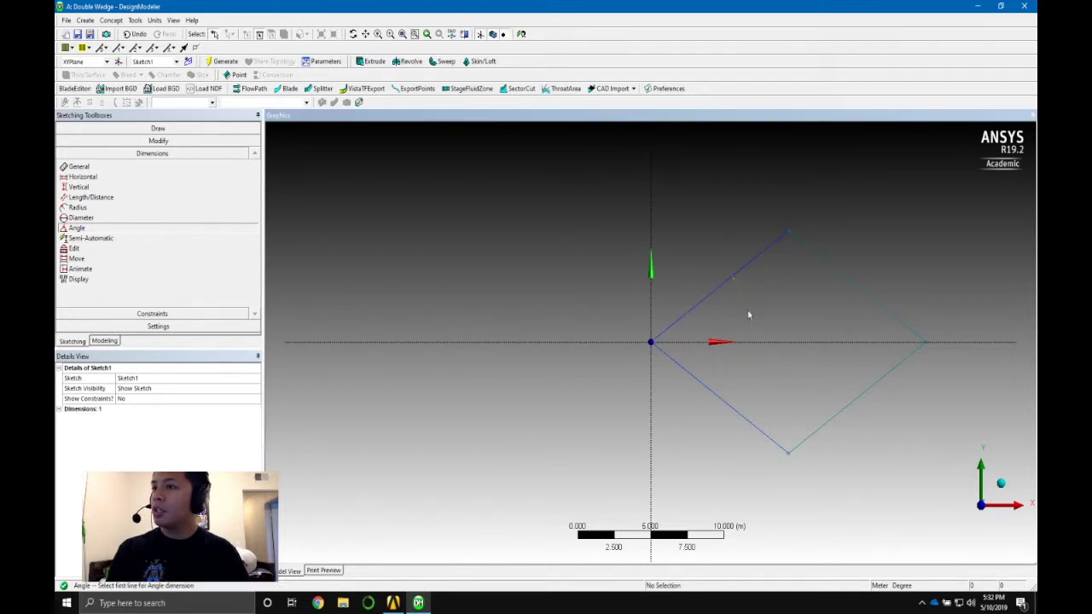
{"action": "left_click", "coordinate": [122, 423]}
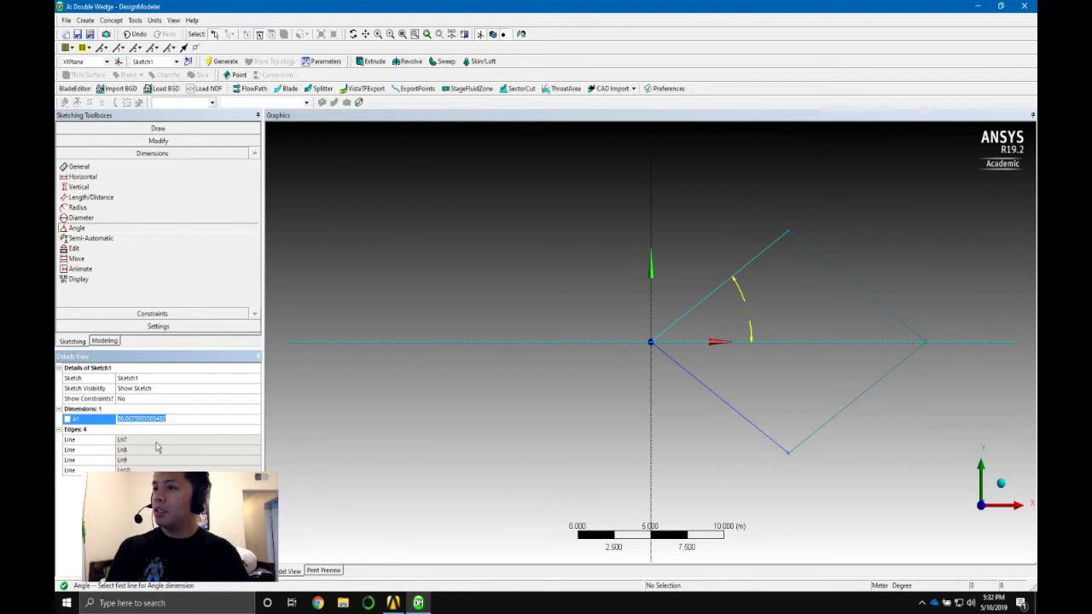
{"action": "type", "text": "10"}
{"action": "key", "text": "Return"}
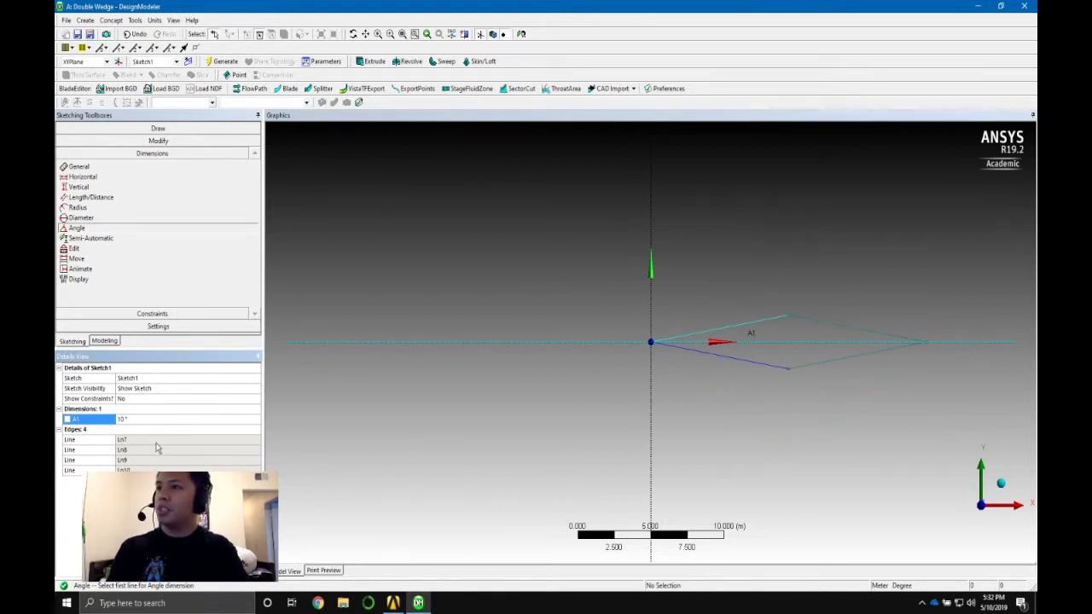
- Add a horizontal dimension from the Y axis to the diamond's far corner on the X axis, and set it to 1 m
{"action": "scroll", "coordinate": [811, 328], "scroll_direction": "up", "scroll_amount": 2}
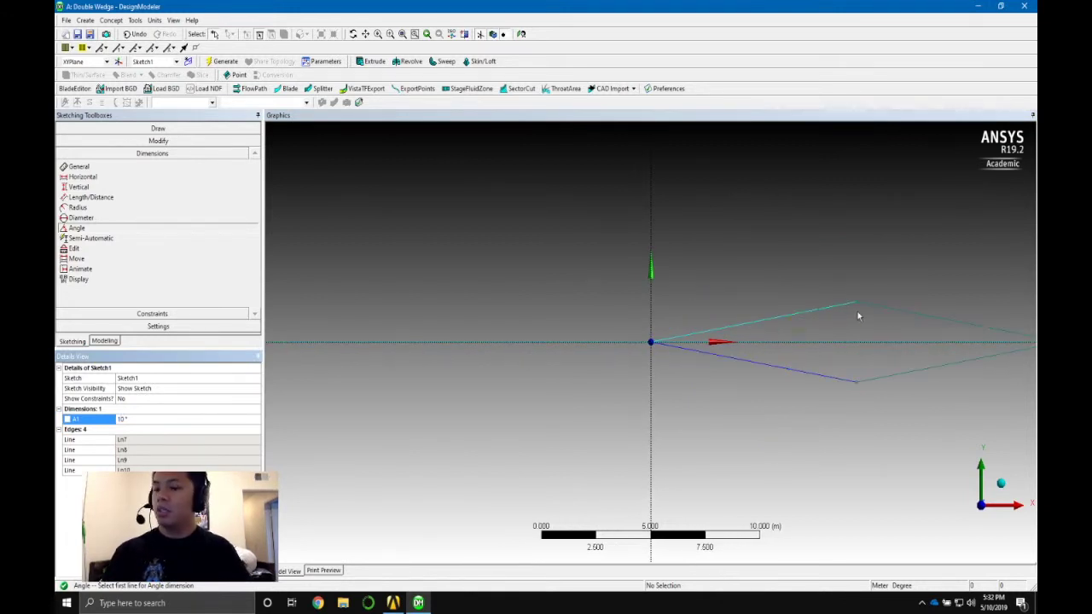
{"action": "middle_click_drag", "start_coordinate": [849, 316], "coordinate": [708, 316], "text": "ctrl"}
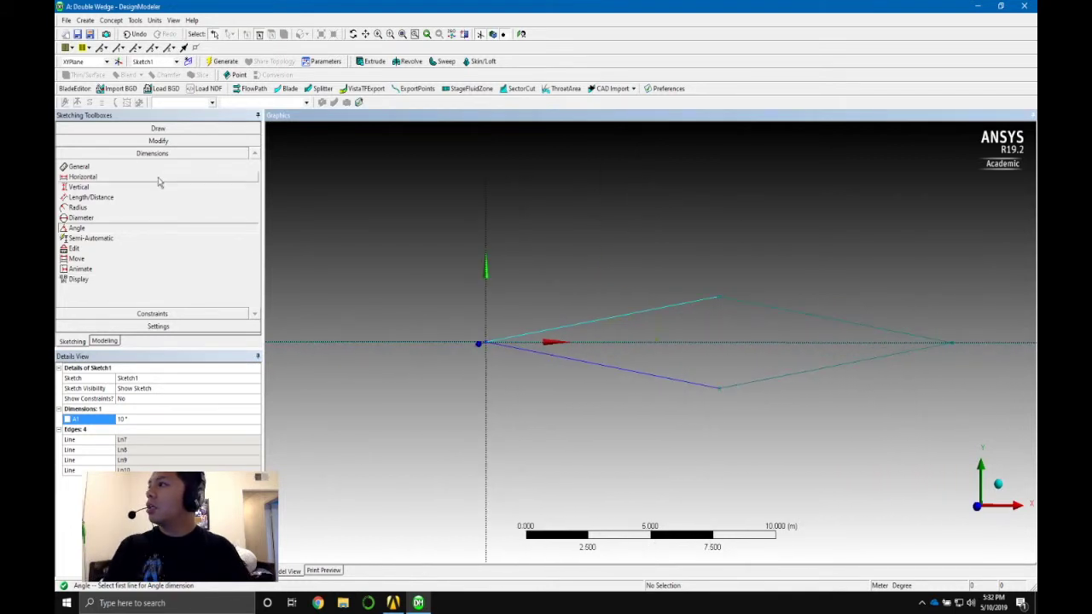
{"action": "key", "text": "Escape"}
{"action": "left_click", "coordinate": [158, 178]}
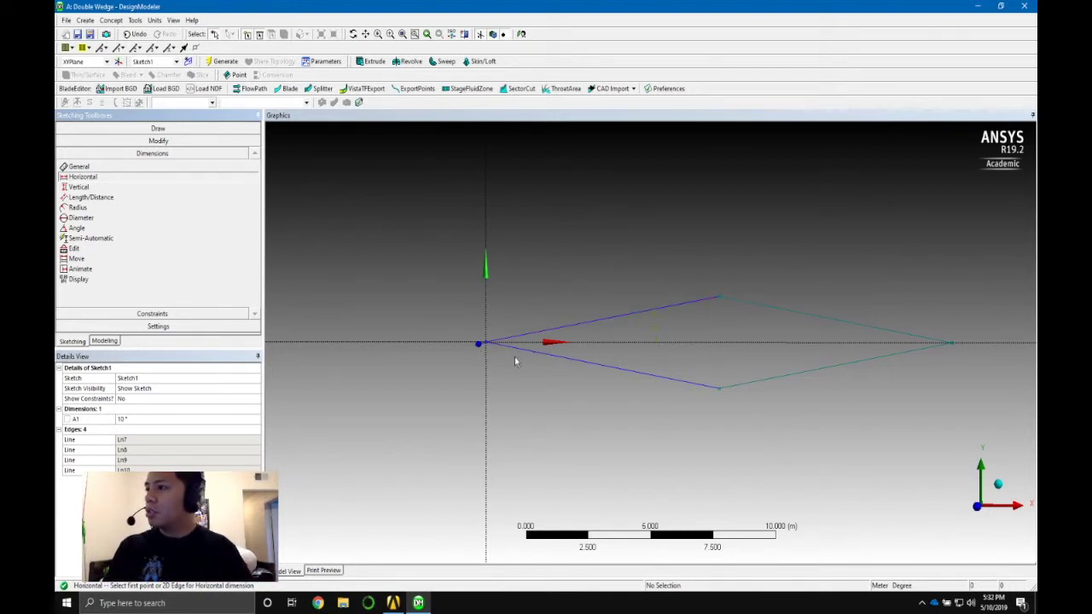
{"action": "scroll", "coordinate": [512, 328], "scroll_direction": "up", "scroll_amount": 2}
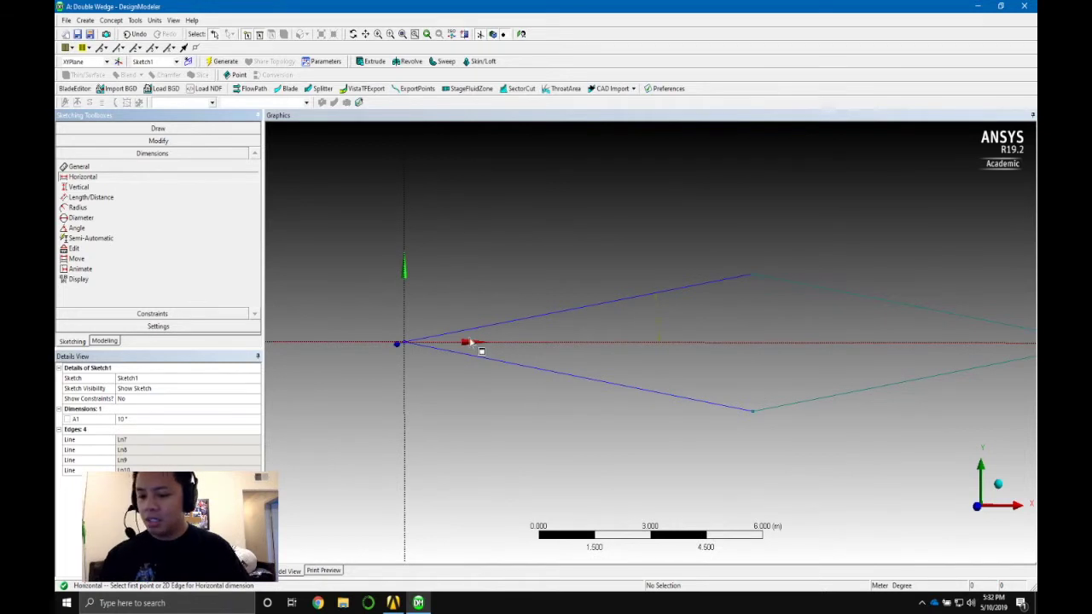
{"action": "scroll", "coordinate": [512, 325], "scroll_direction": "up", "scroll_amount": 3}
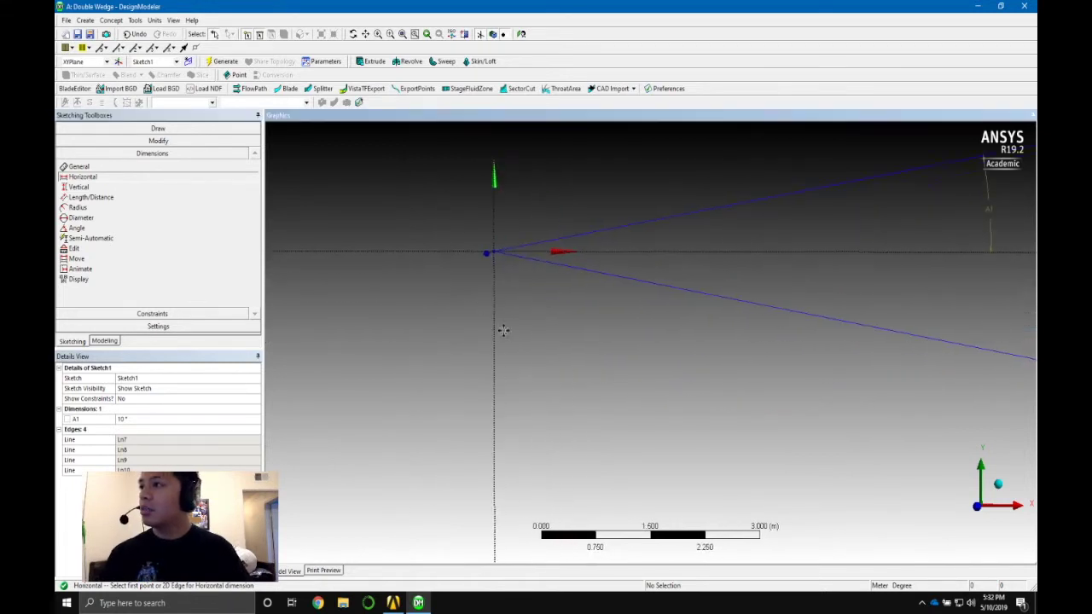
{"action": "scroll", "coordinate": [504, 333], "scroll_direction": "up", "scroll_amount": 2}
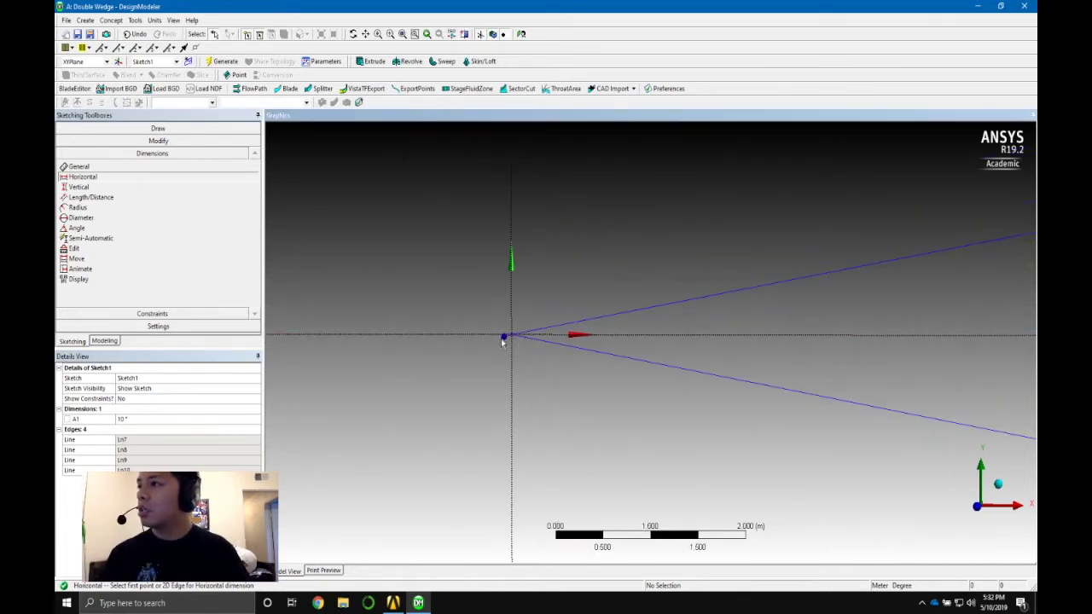
{"action": "scroll", "coordinate": [507, 341], "scroll_direction": "down", "scroll_amount": 5}
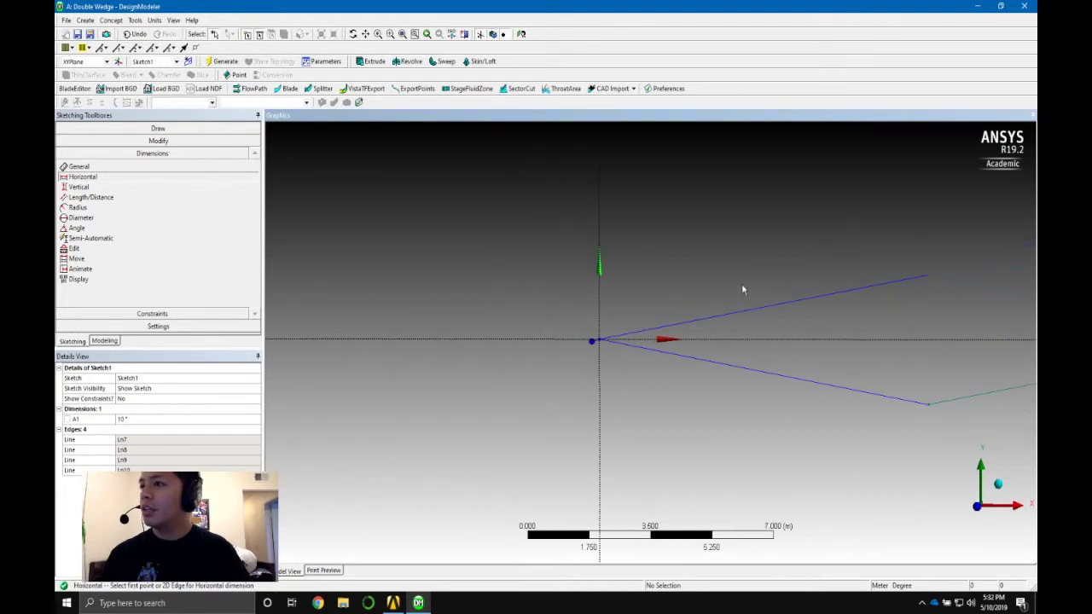
{"action": "middle_click_drag", "start_coordinate": [765, 285], "coordinate": [638, 305], "text": "ctrl"}
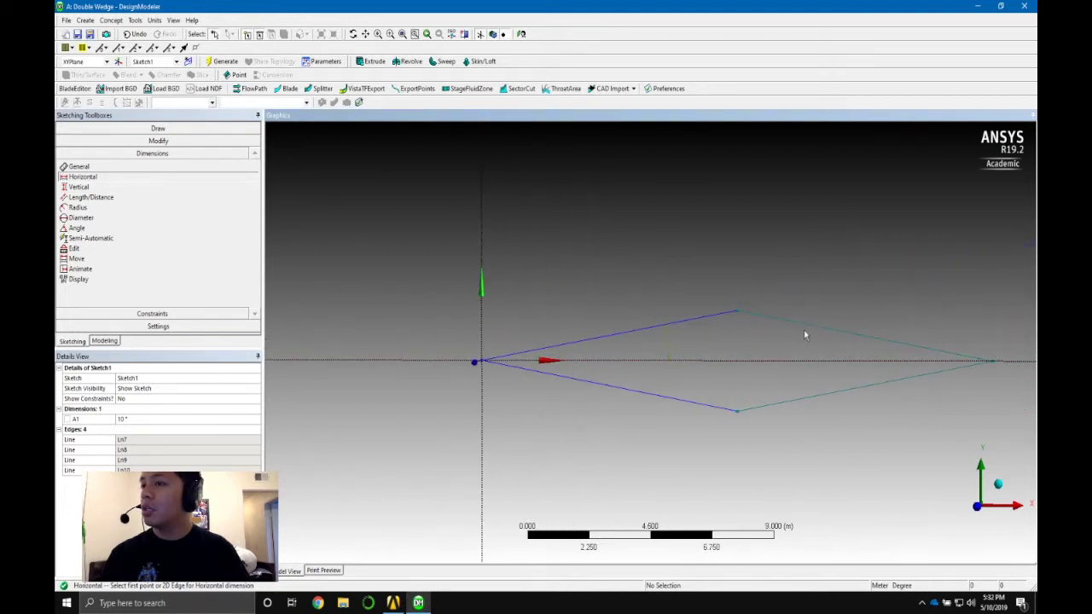
{"action": "left_click", "coordinate": [483, 349]}
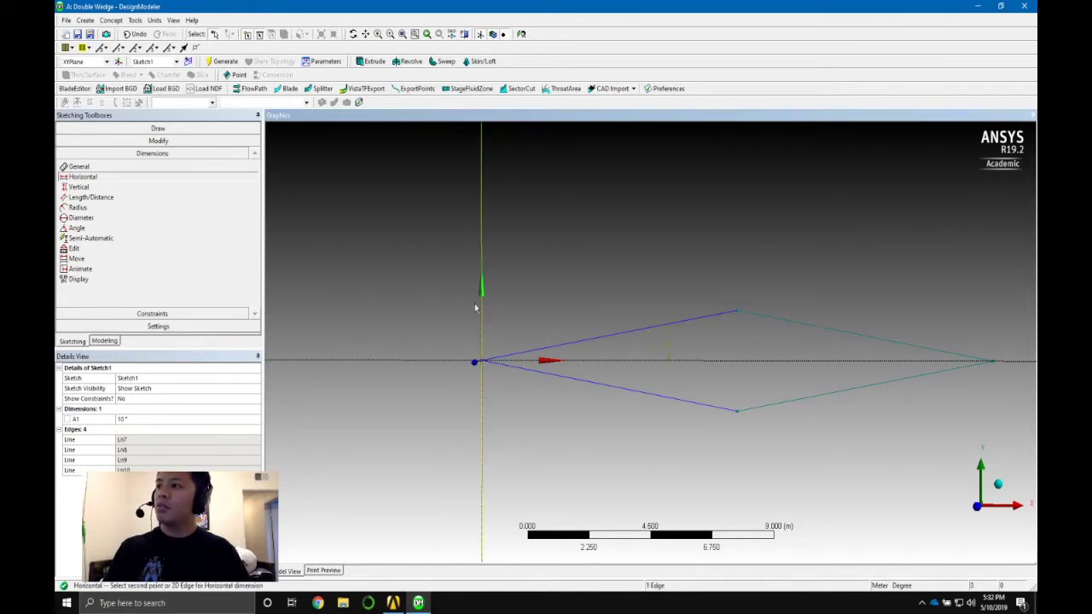
{"action": "left_click", "coordinate": [998, 367]}
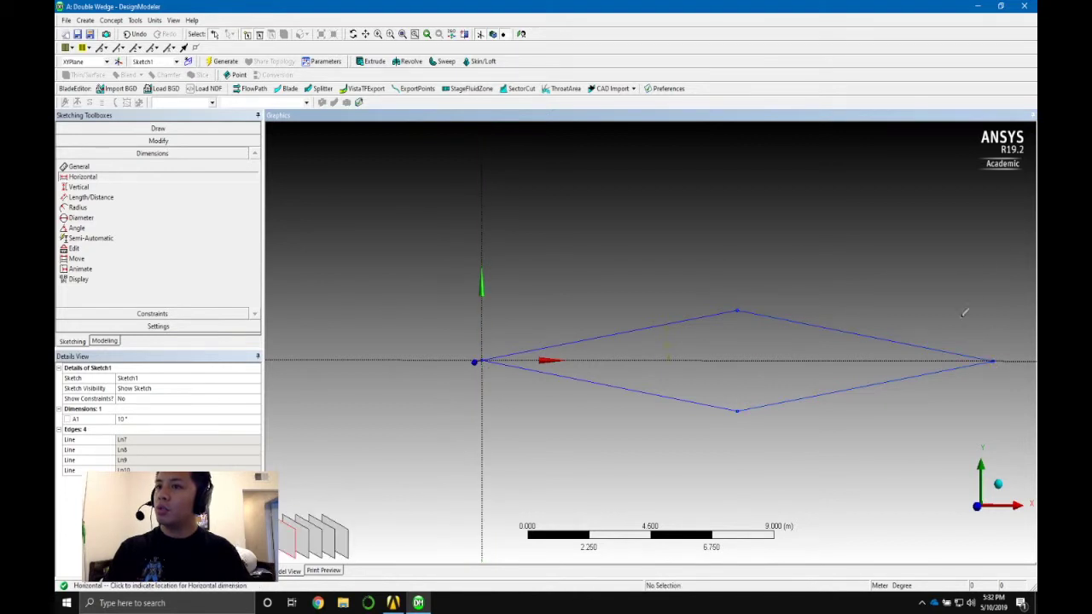
{"action": "left_click", "coordinate": [735, 243]}
{"action": "left_click", "coordinate": [128, 430]}
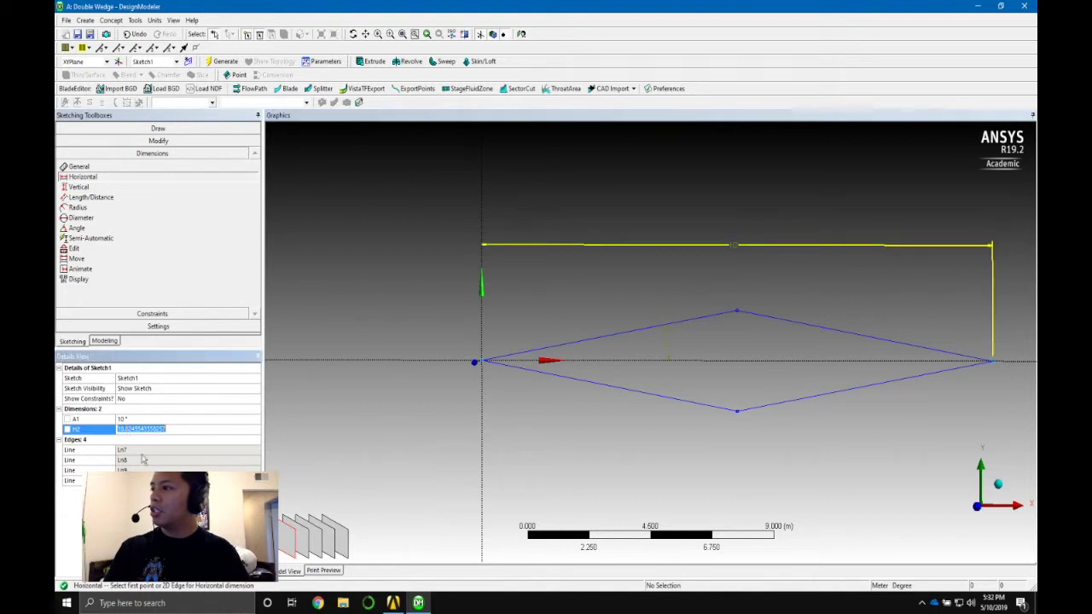
{"action": "type", "text": "1"}
{"action": "key", "text": "Return"}
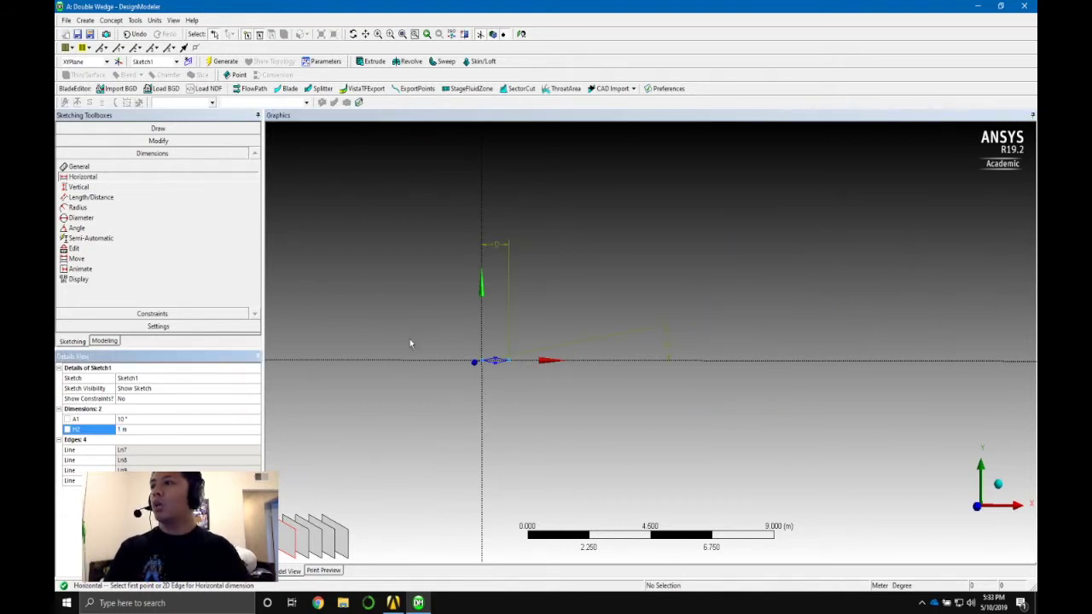
- Face the sketch plane and examine the resized diamond profile together with its angle dimension
{"action": "key", "text": "F7"}
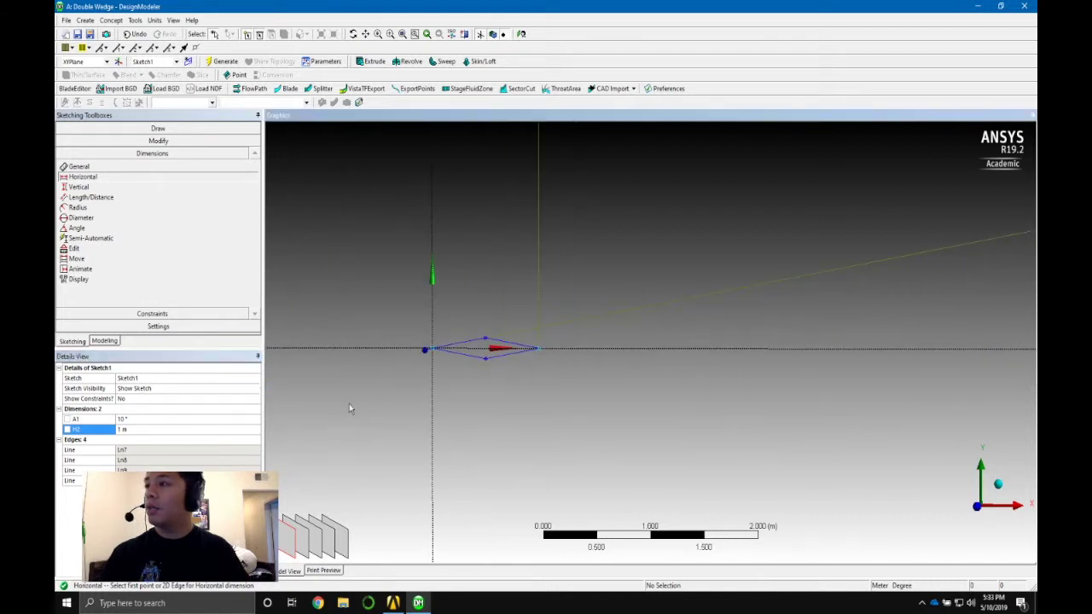
{"action": "left_click", "coordinate": [521, 34]}
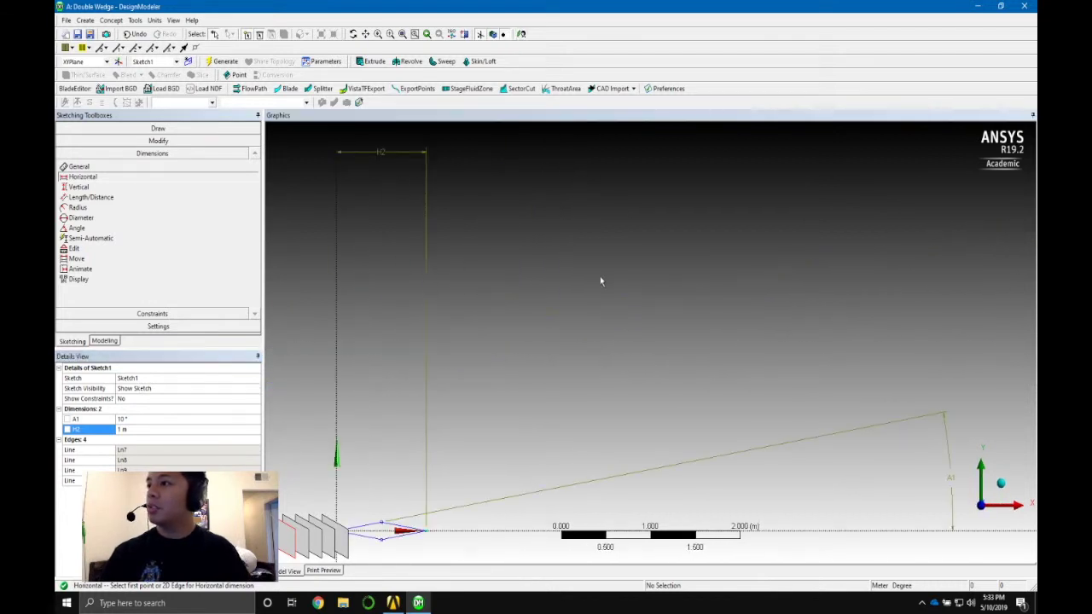
{"action": "left_click", "coordinate": [521, 35]}
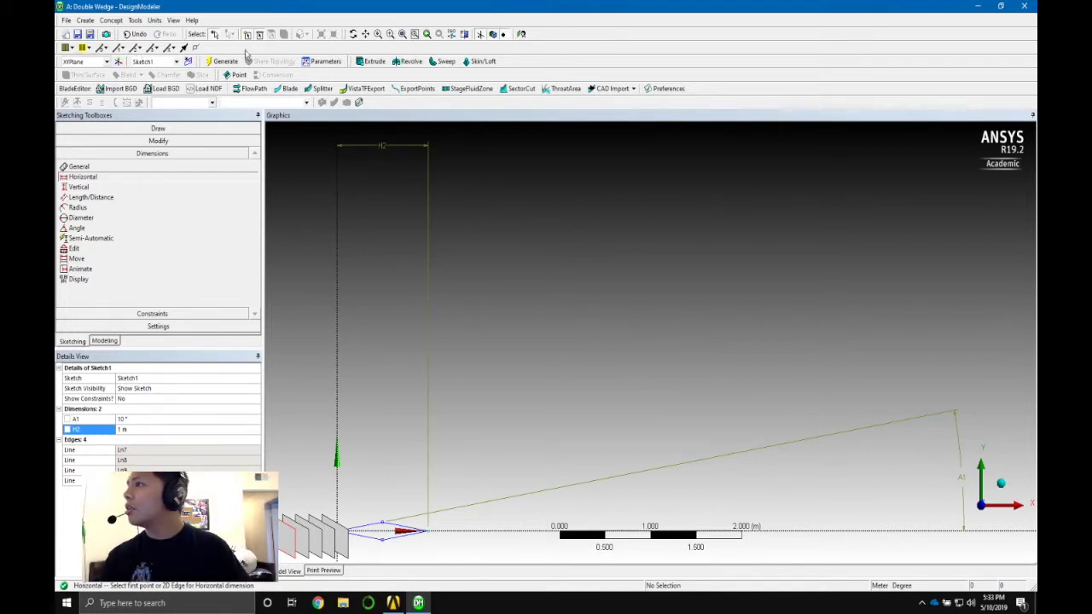
{"action": "key", "text": "Escape"}
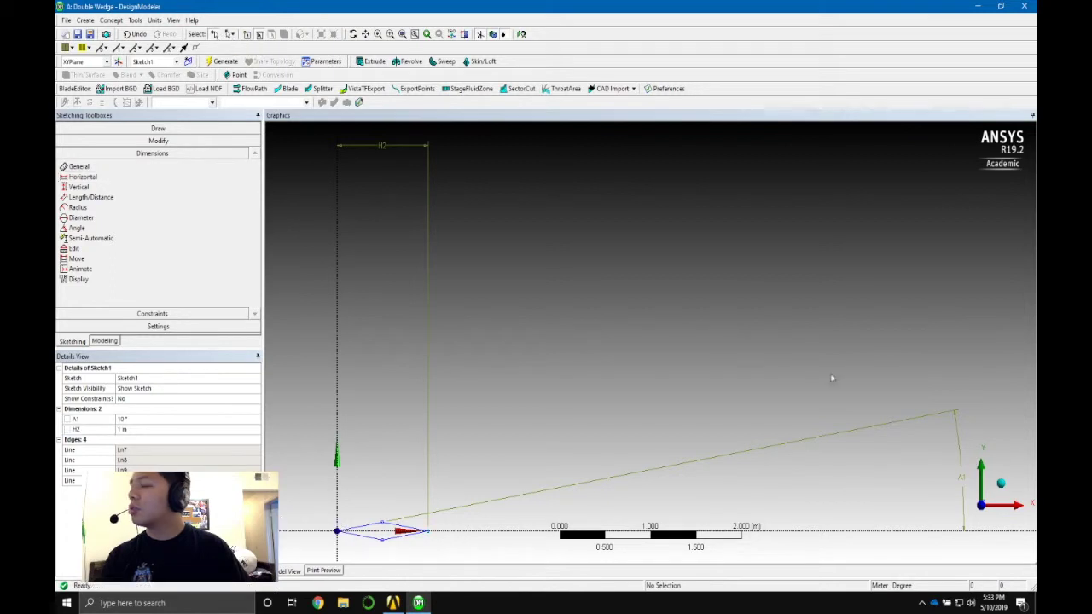
{"action": "left_click", "coordinate": [957, 437]}
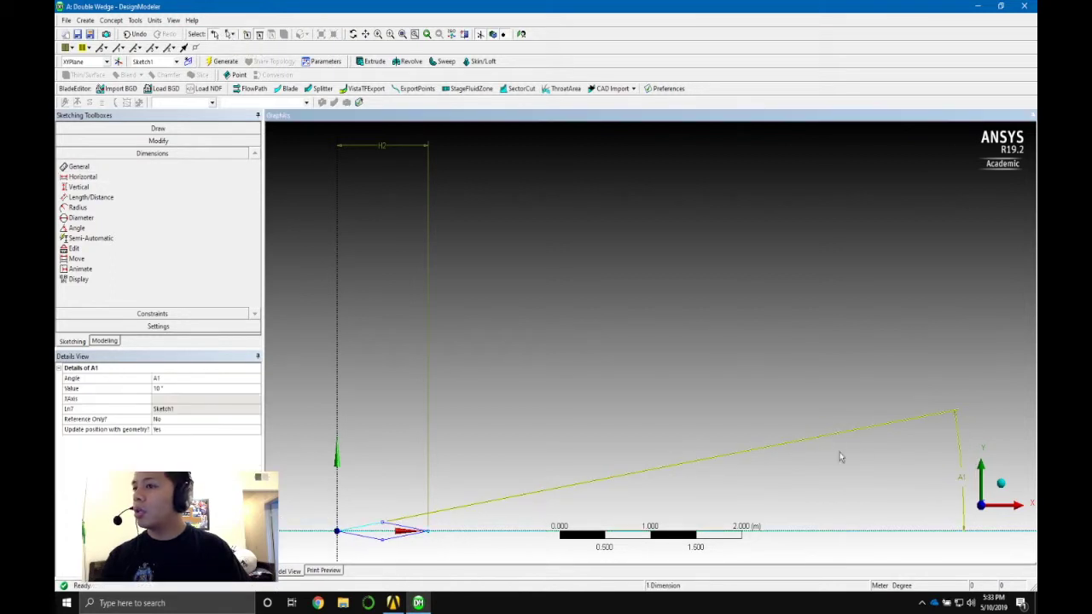
{"action": "scroll", "coordinate": [442, 441], "scroll_direction": "up", "scroll_amount": 1}
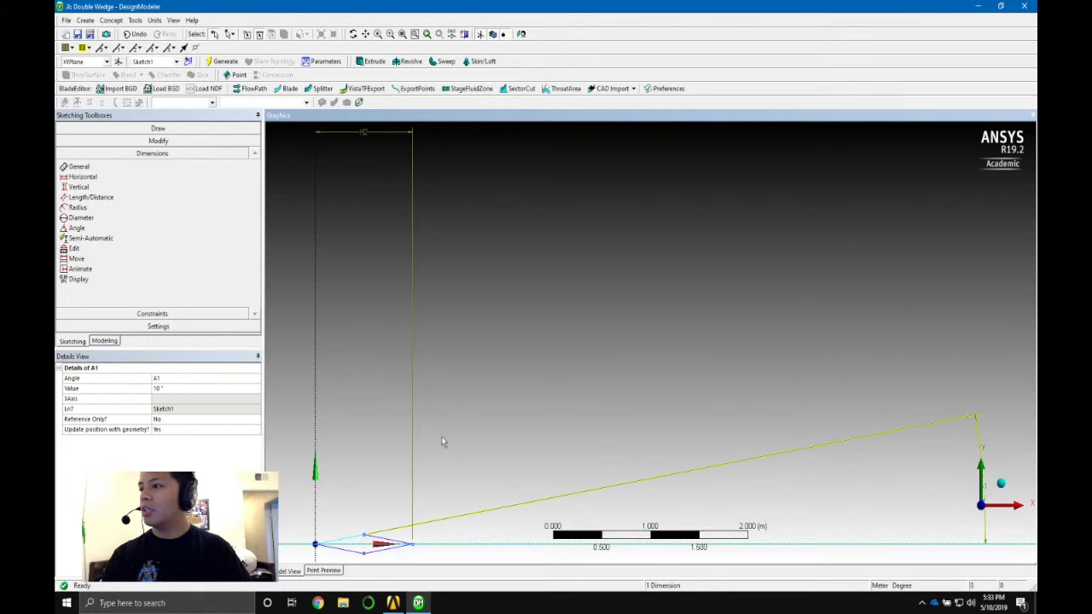
{"action": "middle_click_drag", "start_coordinate": [470, 439], "coordinate": [704, 266], "text": "ctrl"}
{"action": "scroll", "coordinate": [609, 351], "scroll_direction": "up", "scroll_amount": 5}
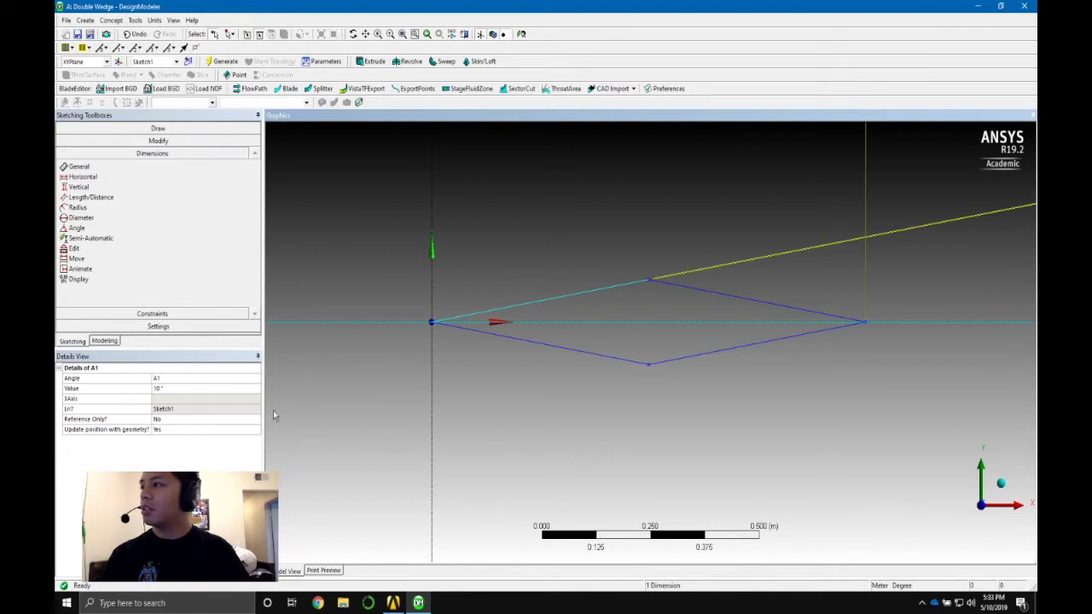
{"action": "scroll", "coordinate": [481, 361], "scroll_direction": "down", "scroll_amount": 3}
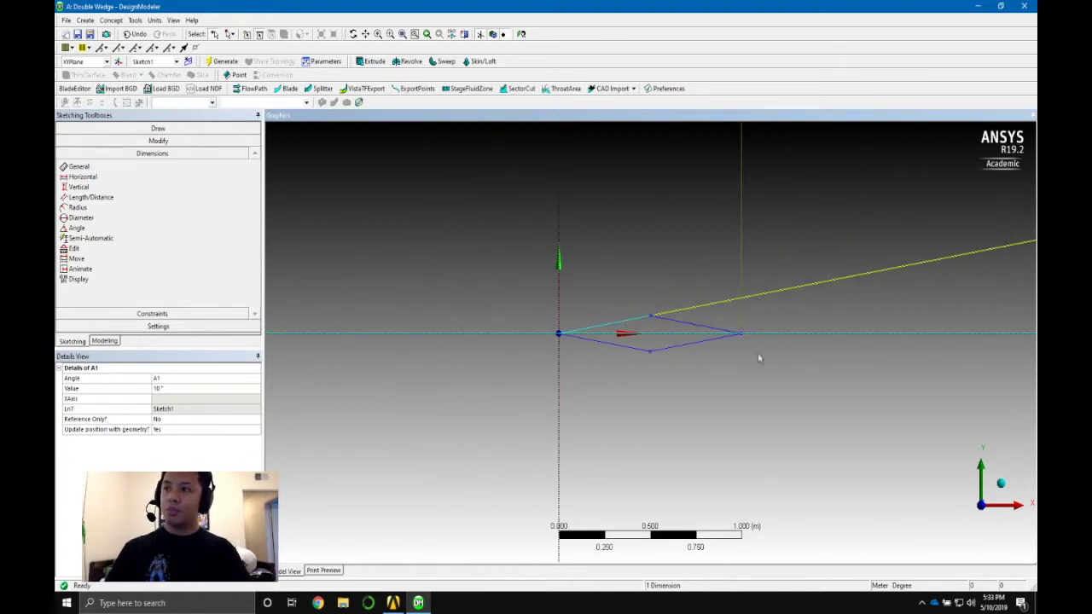
- Create a Surface From Sketches feature using the diamond sketch as base object with the Add Material operation, and generate it
{"action": "left_click", "coordinate": [649, 319]}
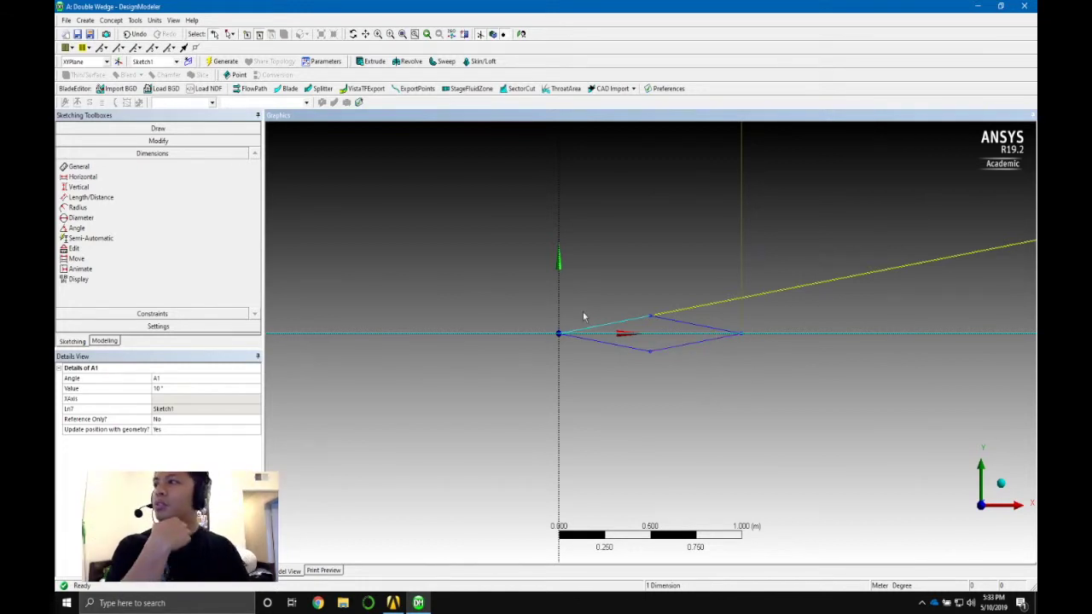
{"action": "scroll", "coordinate": [648, 317], "scroll_direction": "up", "scroll_amount": 2}
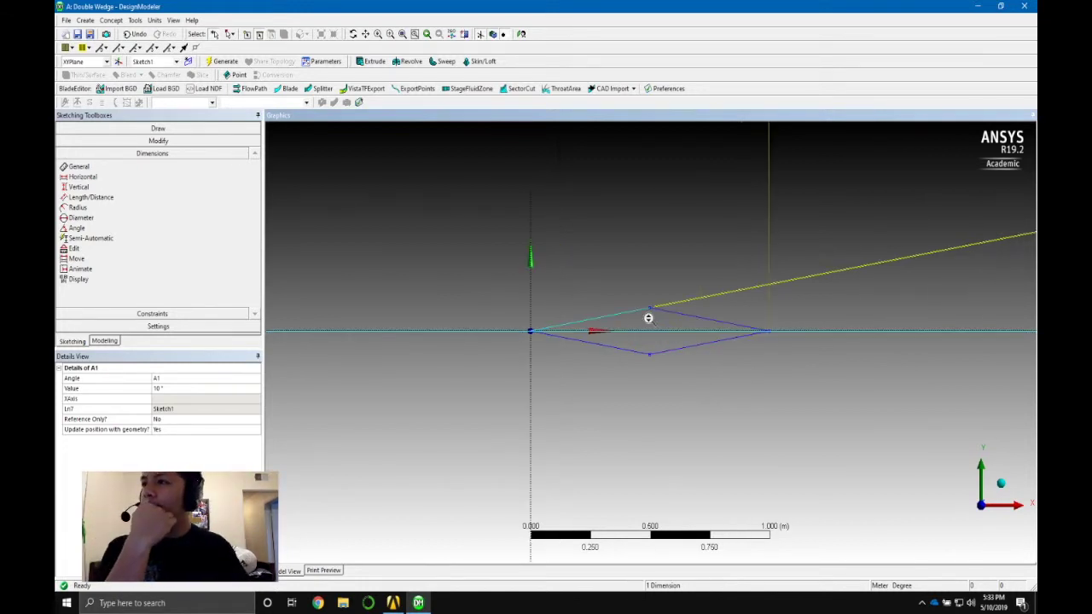
{"action": "scroll", "coordinate": [651, 317], "scroll_direction": "down", "scroll_amount": 4}
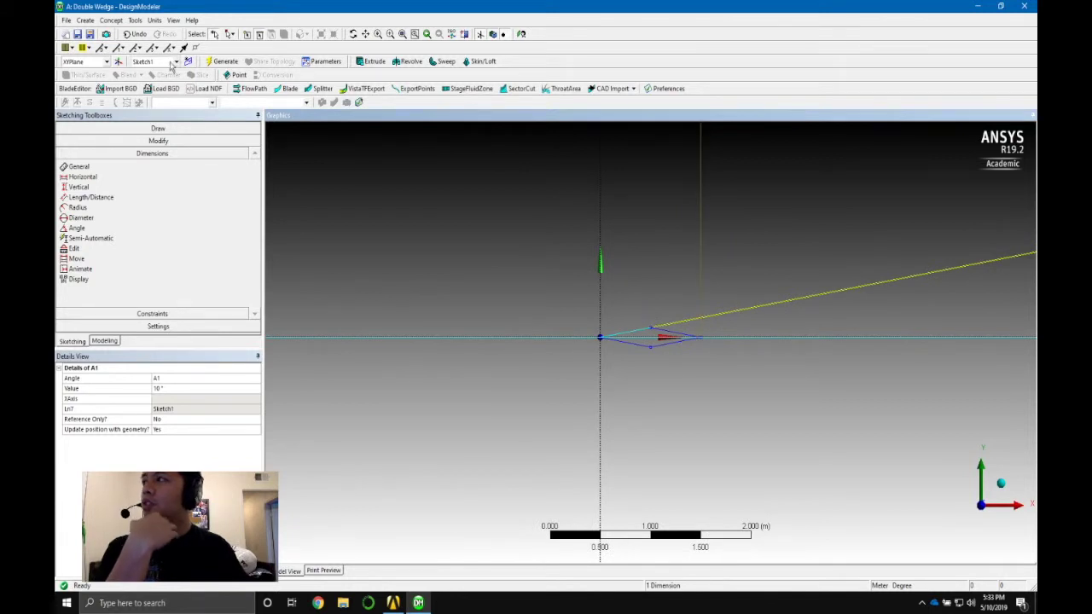
{"action": "left_click", "coordinate": [109, 20]}
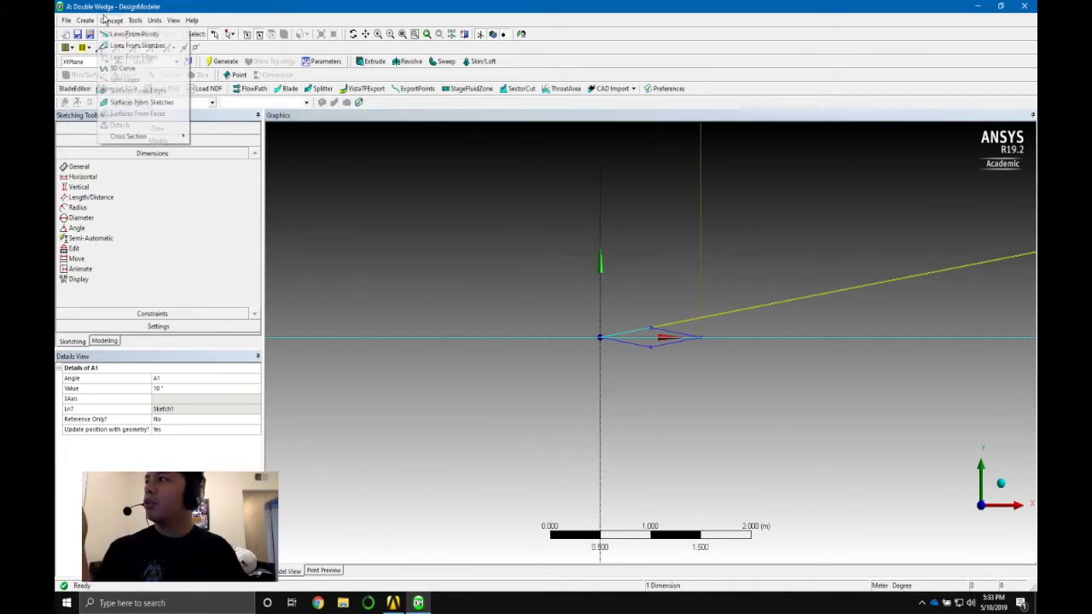
{"action": "left_click", "coordinate": [145, 102]}
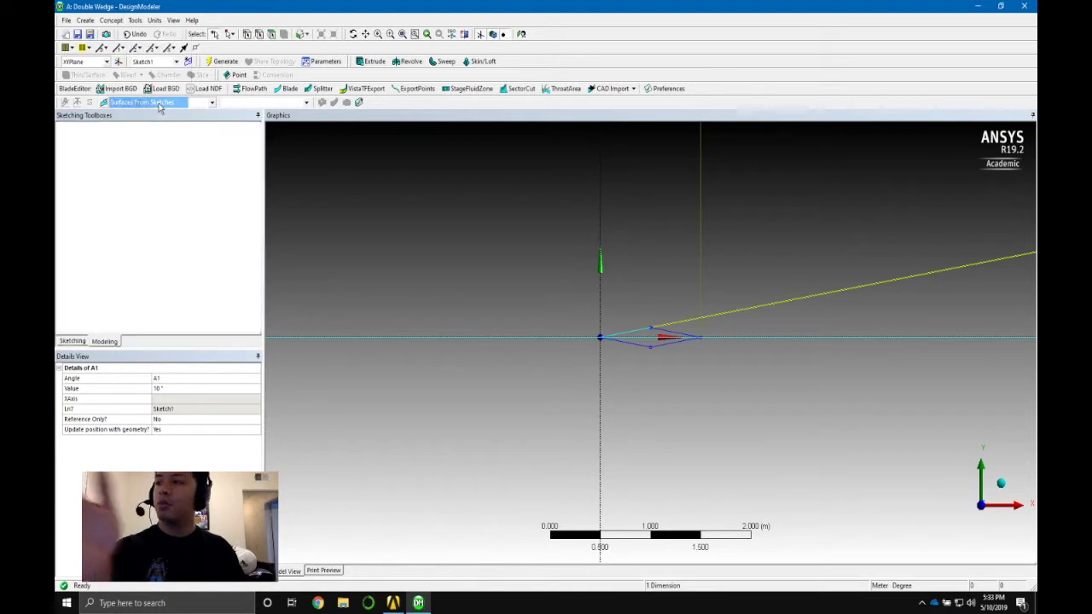
{"action": "left_click", "coordinate": [111, 20]}
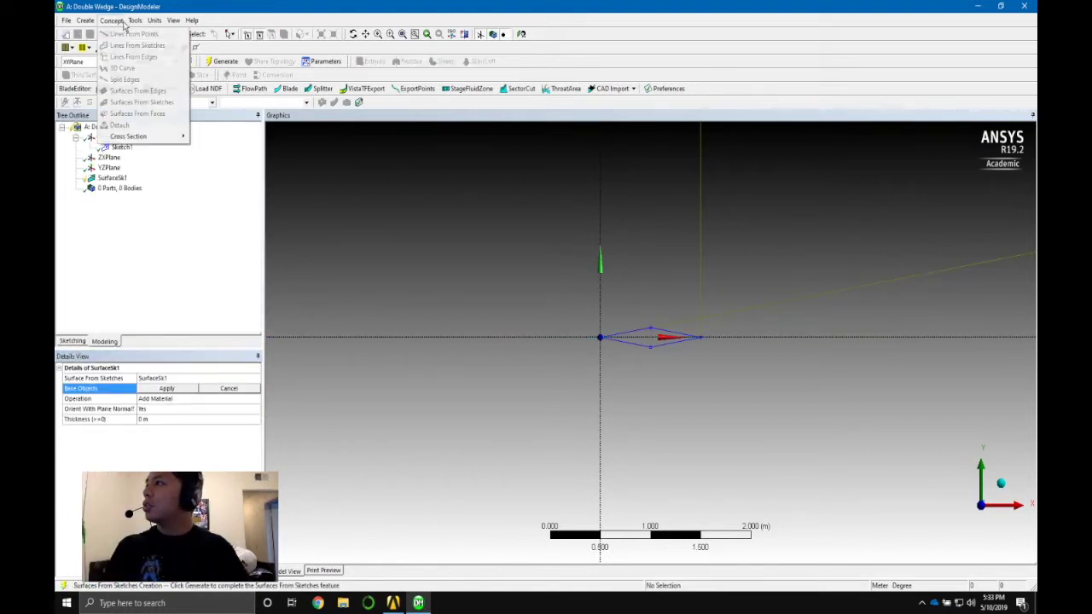
{"action": "left_click", "coordinate": [187, 234]}
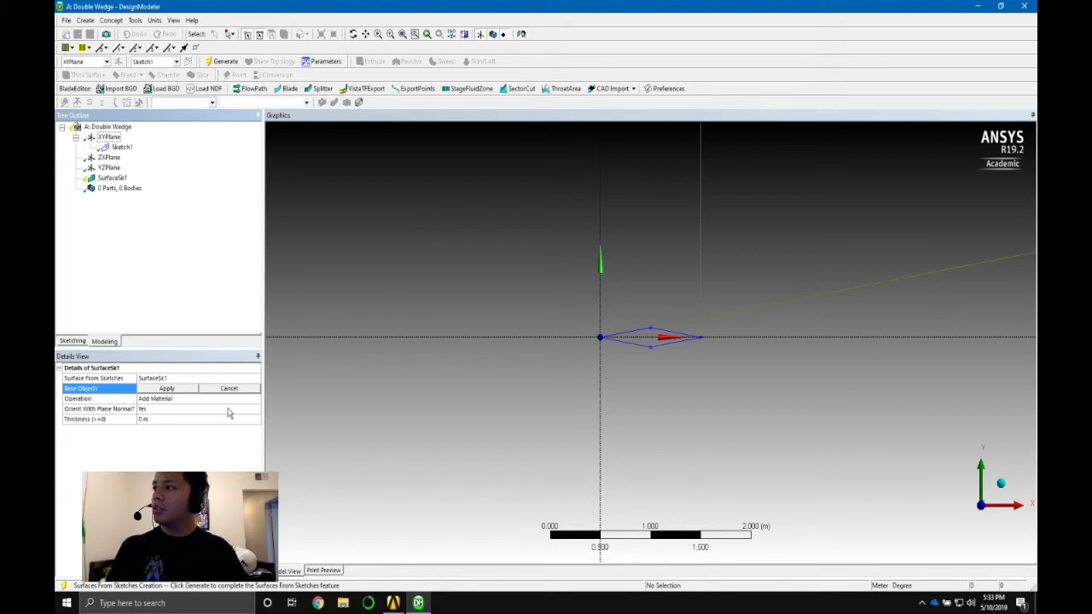
{"action": "left_click", "coordinate": [112, 177]}
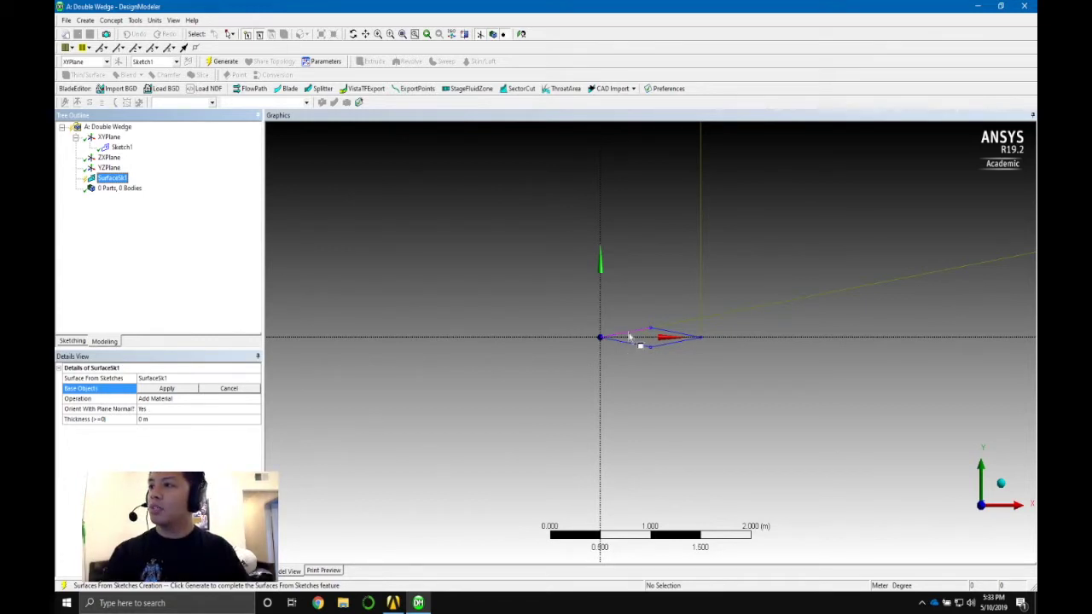
{"action": "left_click", "coordinate": [652, 349]}
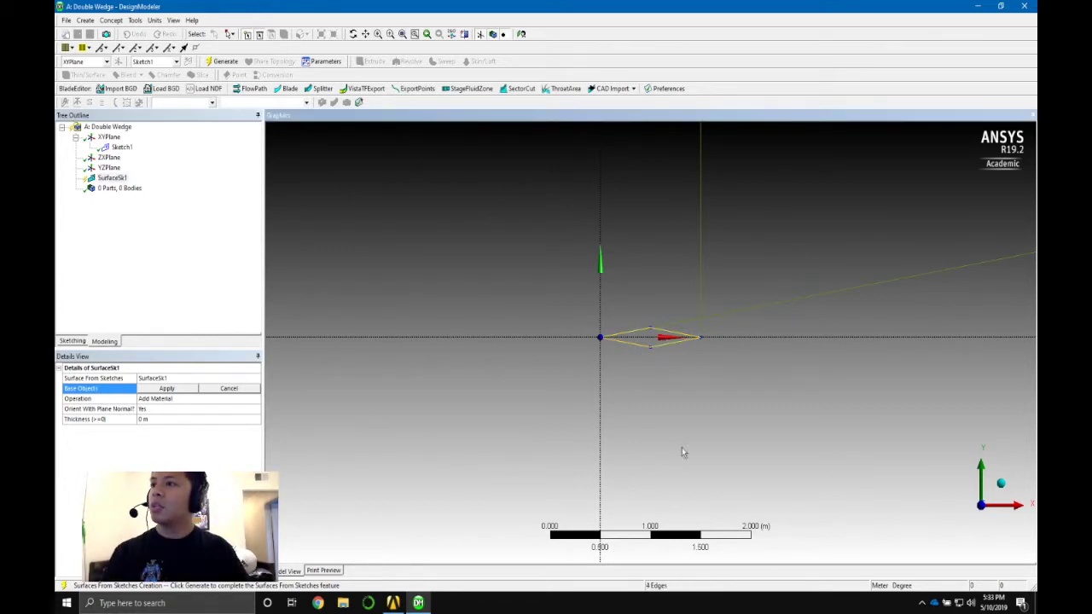
{"action": "left_click", "coordinate": [177, 391]}
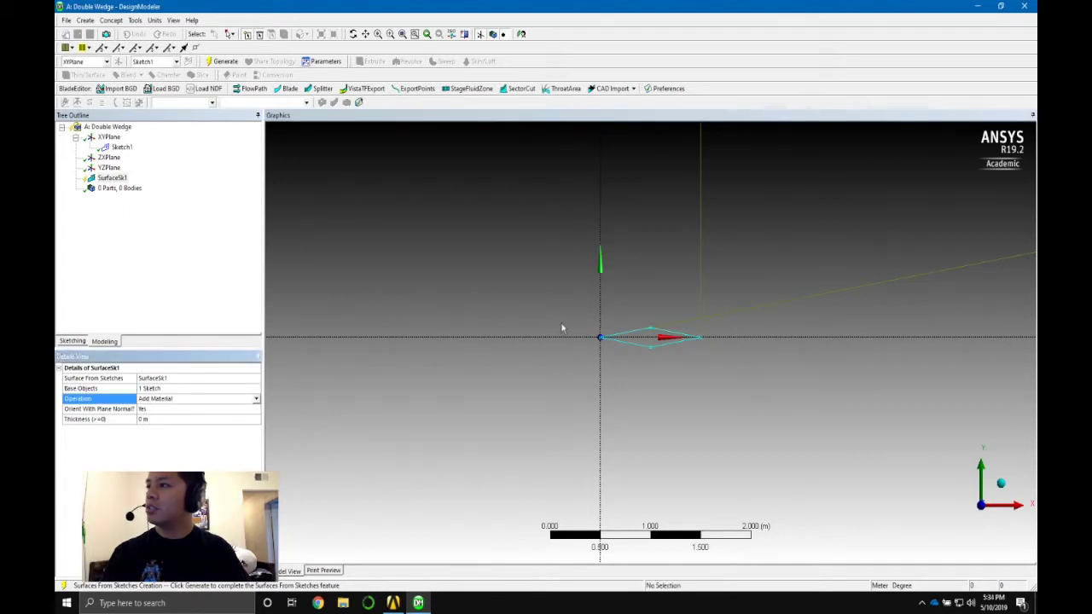
{"action": "left_click", "coordinate": [224, 61]}
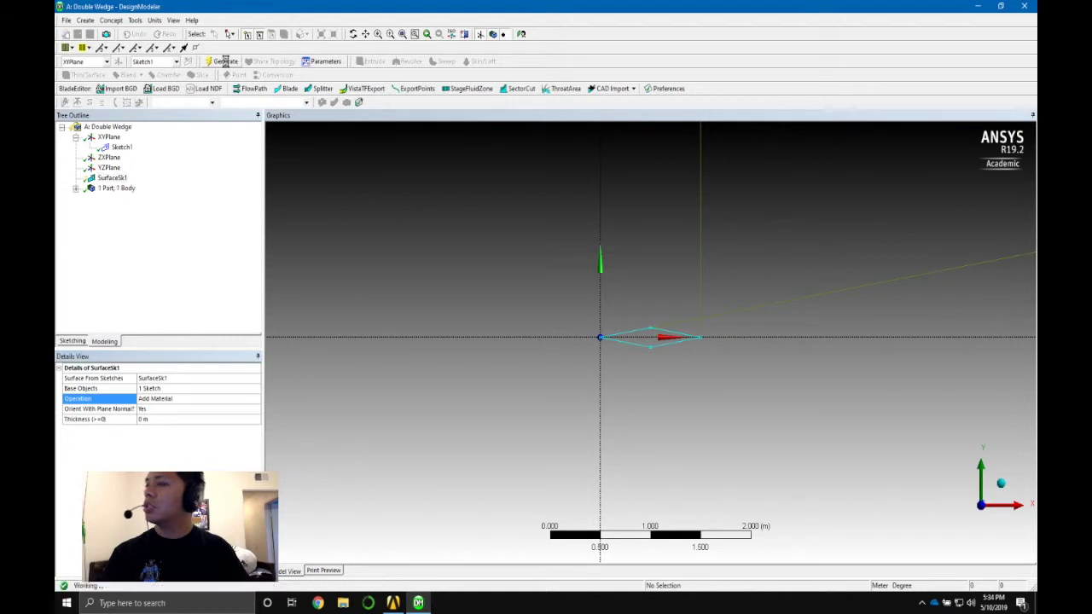
- Examine the generated diamond surface up close and together with its surrounding sketch dimensions
{"action": "left_click", "coordinate": [521, 34]}
{"action": "mouse_move", "coordinate": [532, 333]}
{"action": "middle_mouse_down", "text": "ctrl"}
{"action": "mouse_move", "coordinate": [657, 268]}
{"action": "mouse_move", "coordinate": [624, 295]}
{"action": "mouse_move", "coordinate": [622, 334]}
{"action": "mouse_move", "coordinate": [575, 341]}
{"action": "mouse_move", "coordinate": [634, 278]}
{"action": "middle_mouse_up", "text": "ctrl"}
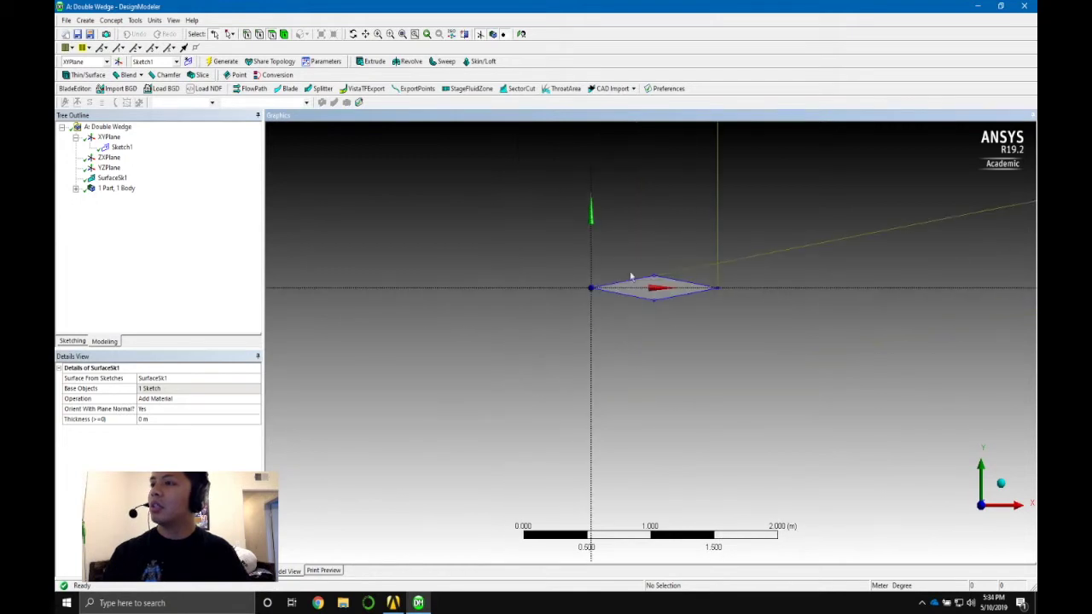
{"action": "scroll", "coordinate": [629, 278], "scroll_direction": "up", "scroll_amount": 3}
{"action": "middle_click_drag", "start_coordinate": [674, 196], "coordinate": [622, 285], "text": "ctrl"}
{"action": "scroll", "coordinate": [646, 350], "scroll_direction": "down", "scroll_amount": 1}
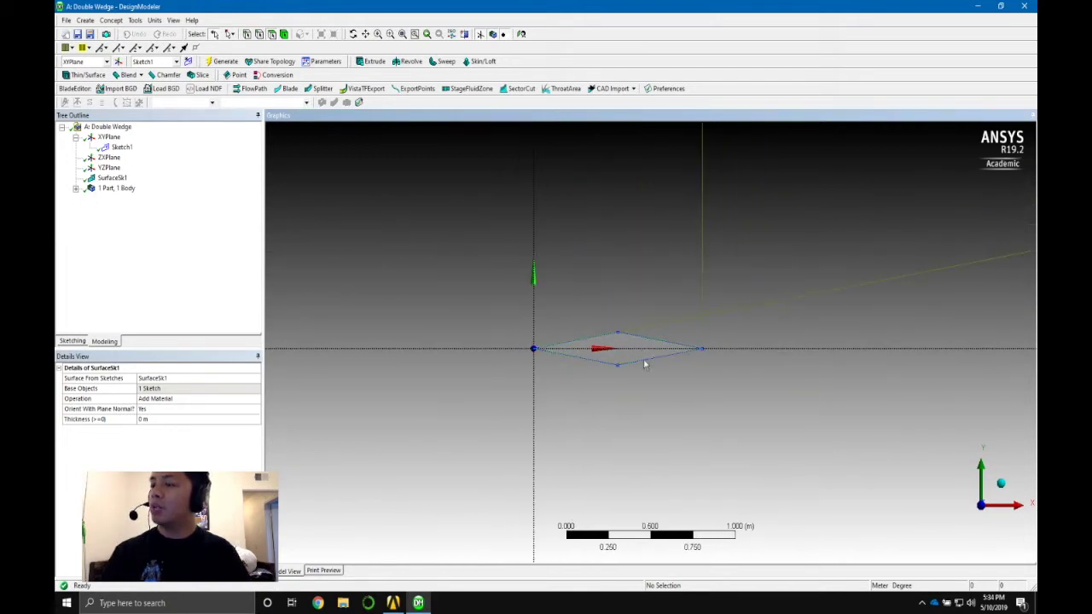
{"action": "scroll", "coordinate": [654, 361], "scroll_direction": "down", "scroll_amount": 3}
{"action": "middle_click_drag", "start_coordinate": [728, 273], "coordinate": [690, 315], "text": "ctrl"}
{"action": "scroll", "coordinate": [690, 315], "scroll_direction": "down", "scroll_amount": 2}
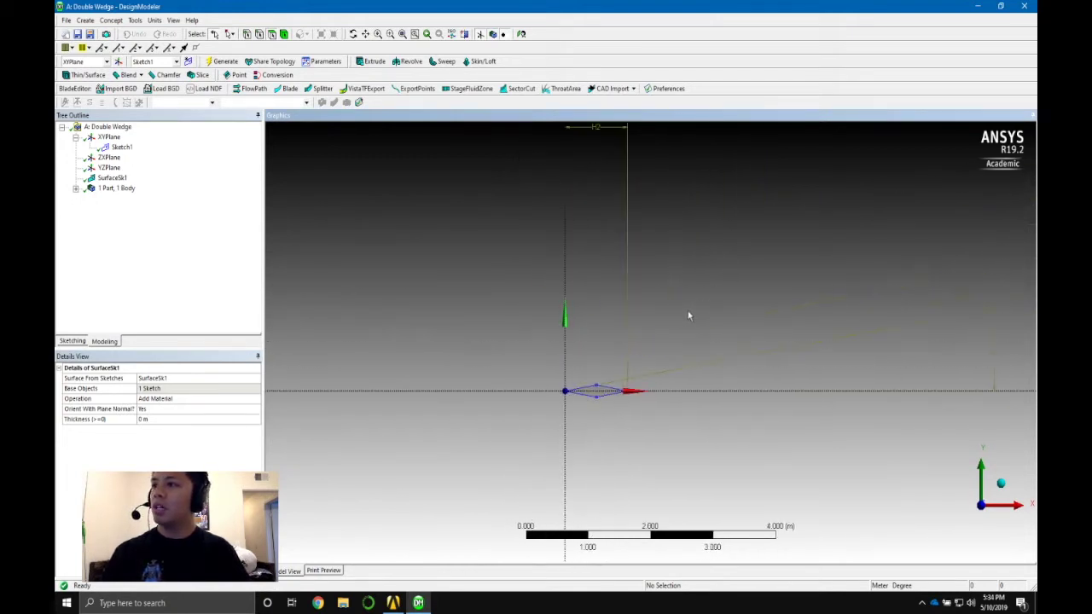
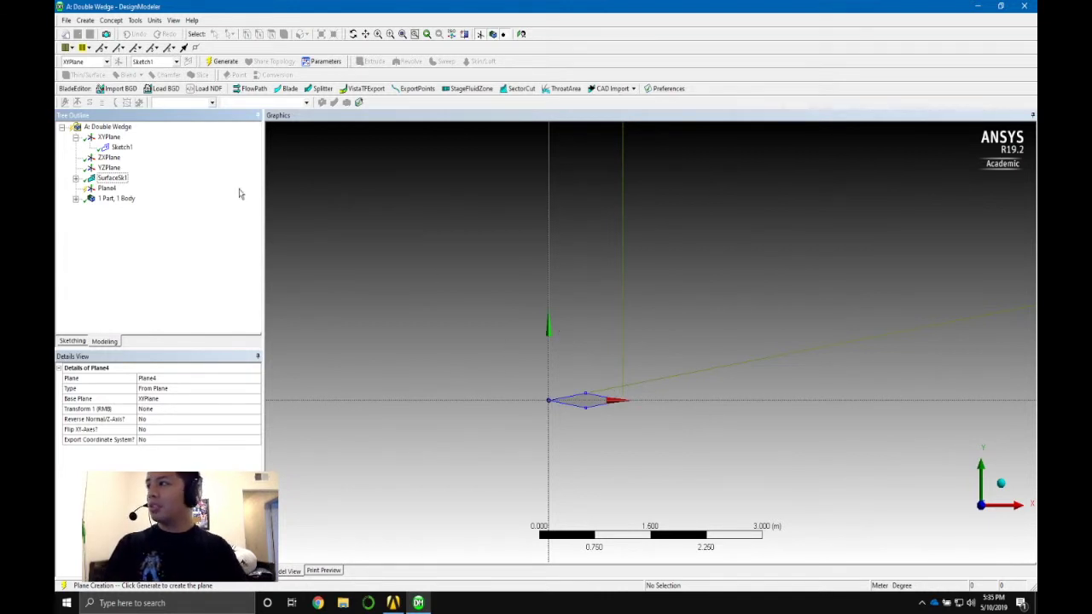
- Rename the new plane RearXY
{"action": "right_click", "coordinate": [109, 189]}
{"action": "left_click", "coordinate": [161, 220]}
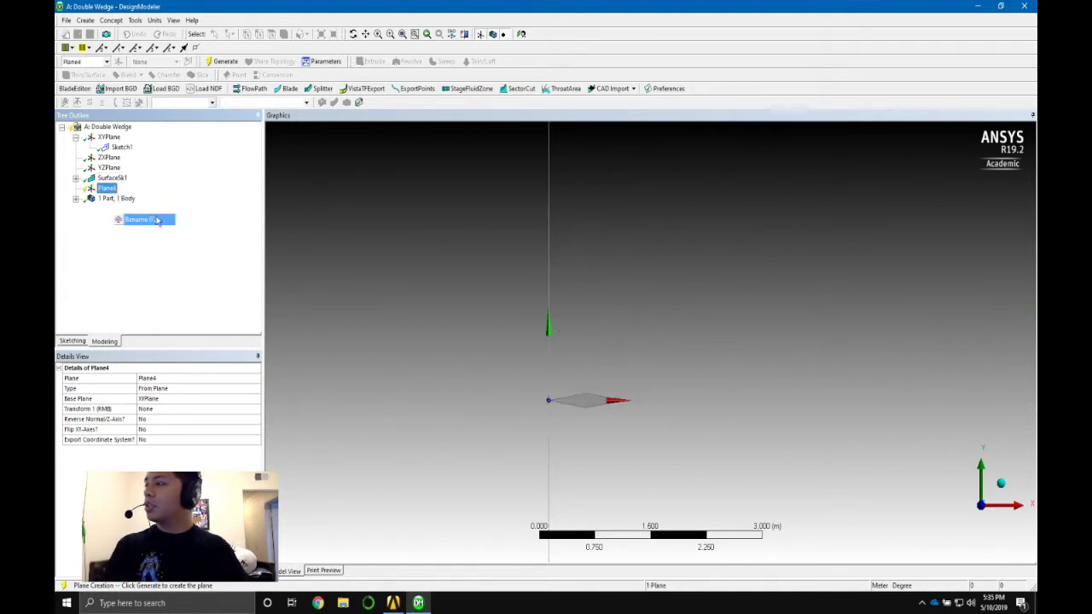
{"action": "type", "text": "RearXY"}
{"action": "key", "text": "Return"}
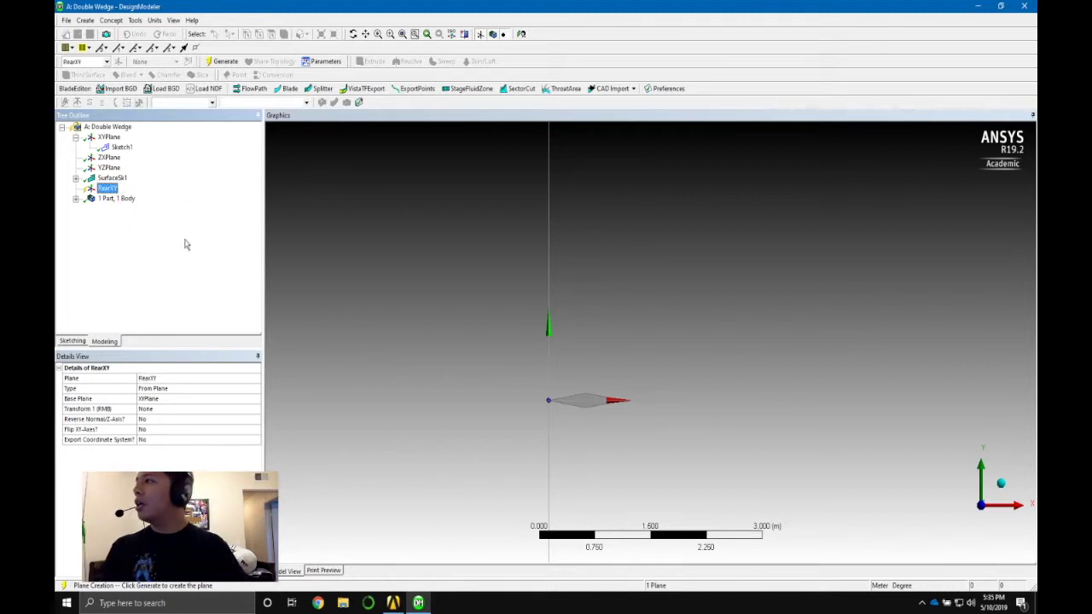
- Define the RearXY plane with the From Plane type and XYPlane as its base plane
{"action": "left_click", "coordinate": [178, 391]}
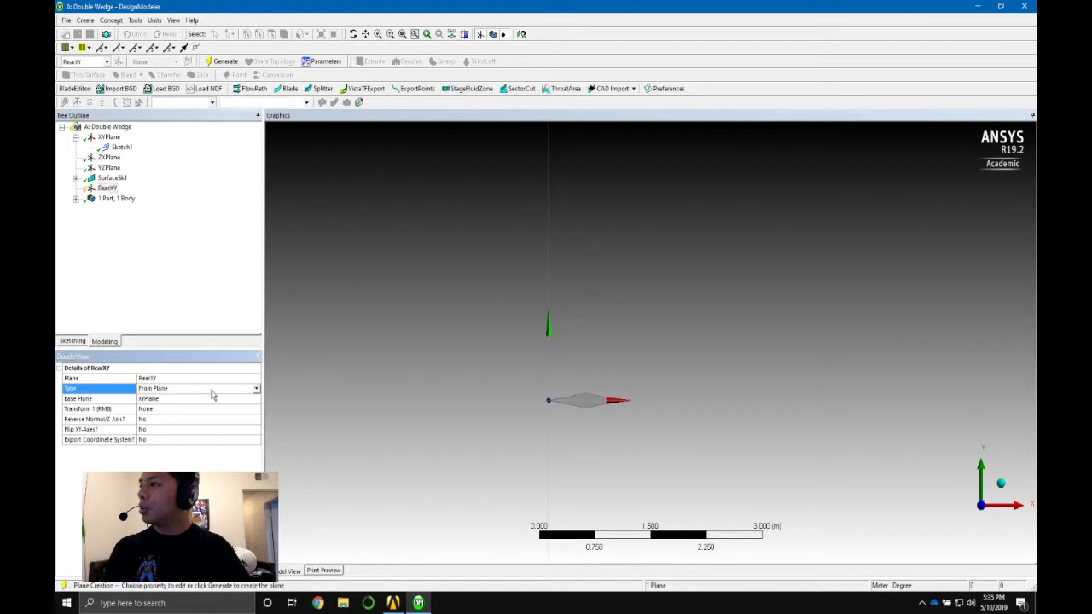
{"action": "left_click", "coordinate": [175, 399]}
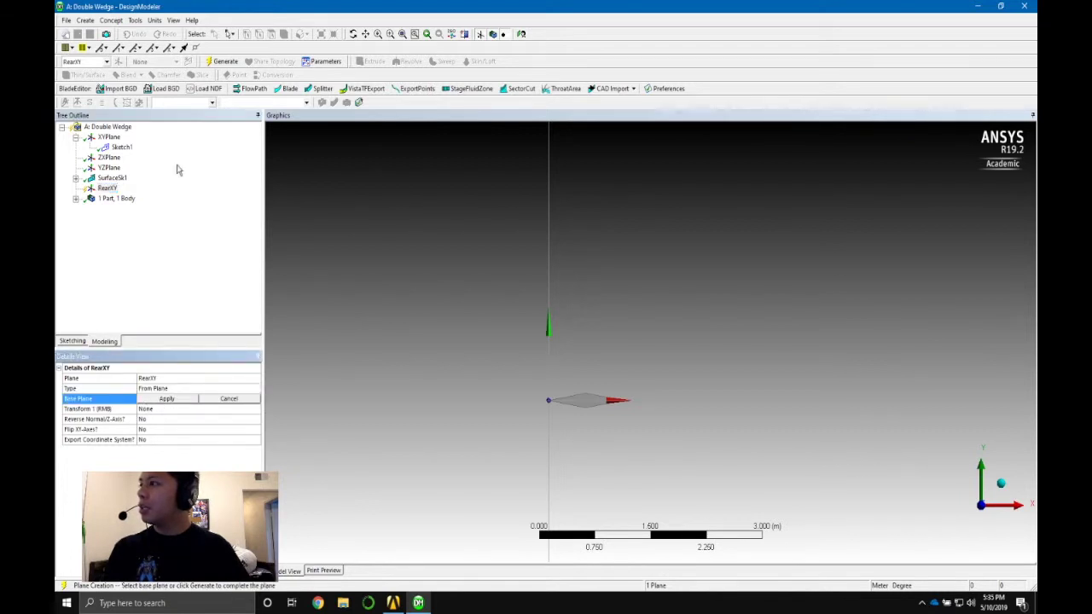
{"action": "left_click", "coordinate": [108, 136]}
{"action": "left_click", "coordinate": [167, 398]}
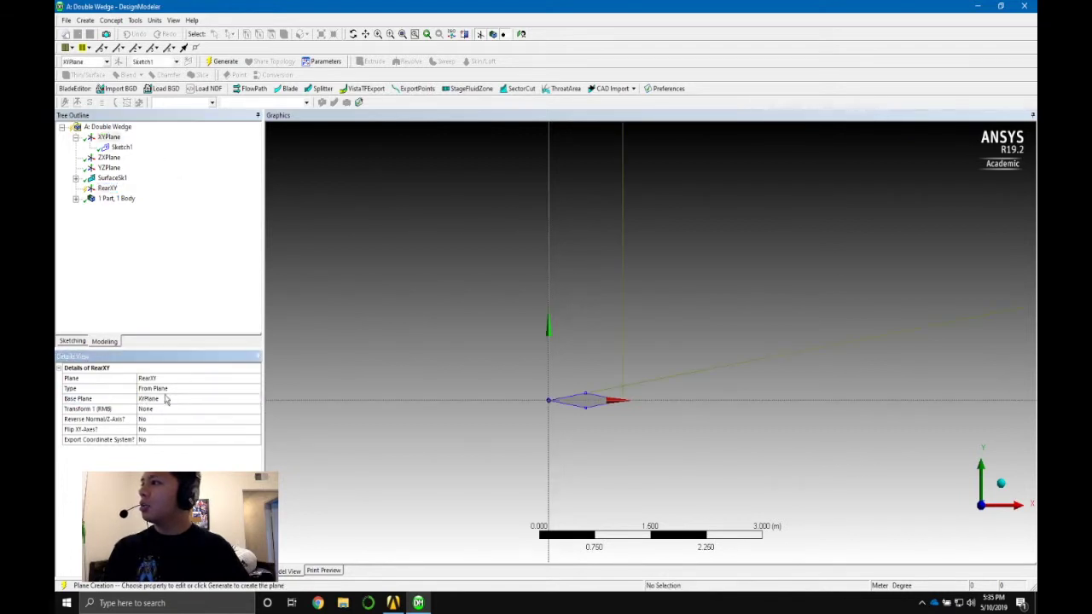
{"action": "left_click", "coordinate": [221, 389]}
{"action": "left_click", "coordinate": [256, 389]}
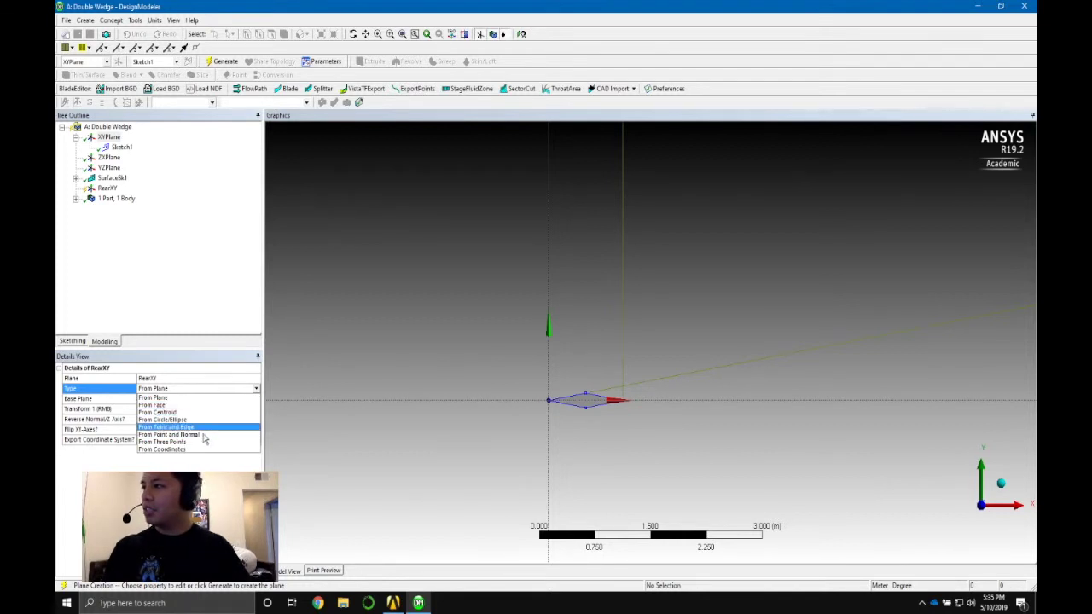
{"action": "left_click", "coordinate": [181, 461]}
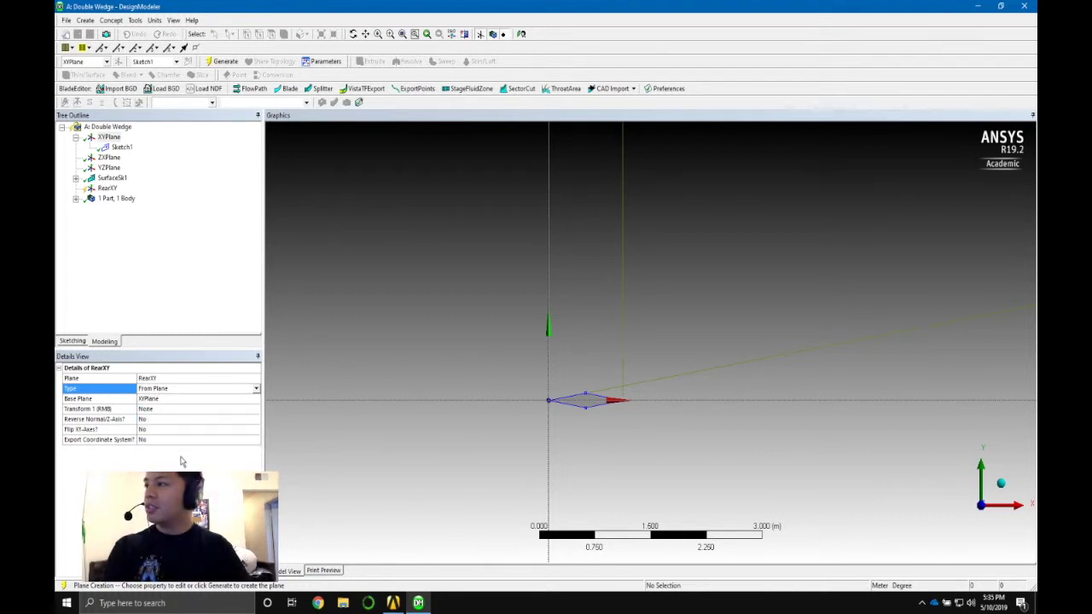
- Apply an Offset Global X transform of 1 m to the RearXY plane
{"action": "left_click", "coordinate": [171, 413]}
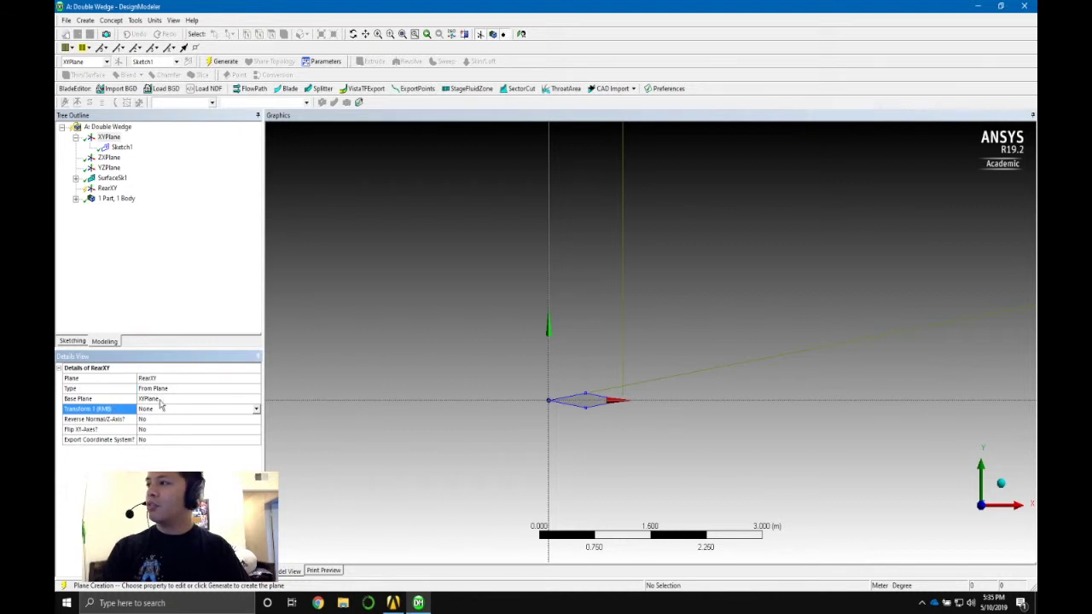
{"action": "left_click", "coordinate": [256, 409]}
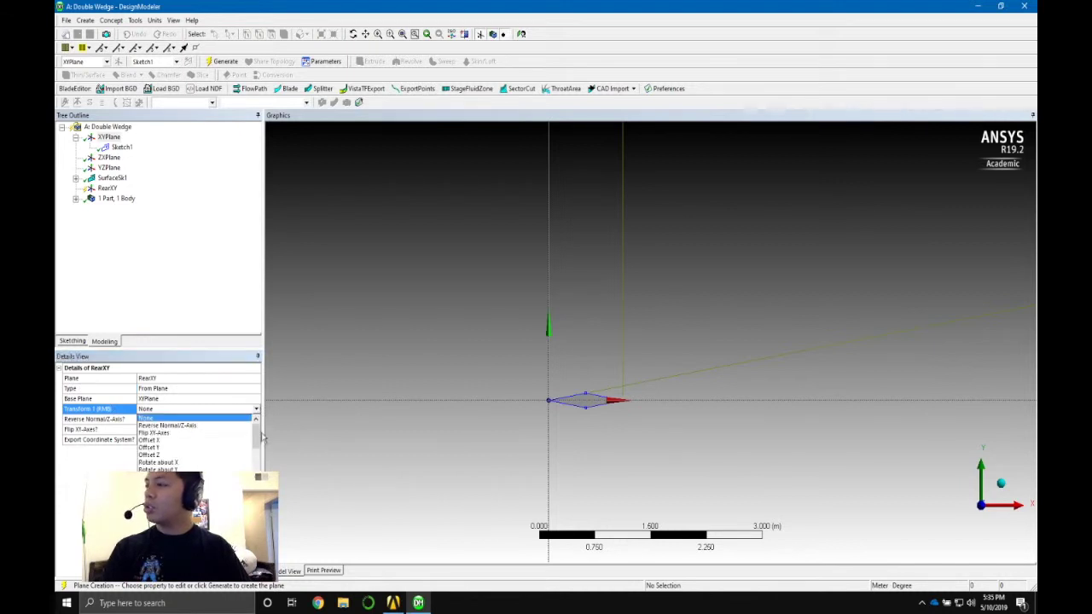
{"action": "scroll", "coordinate": [259, 436], "scroll_direction": "down", "scroll_amount": 5}
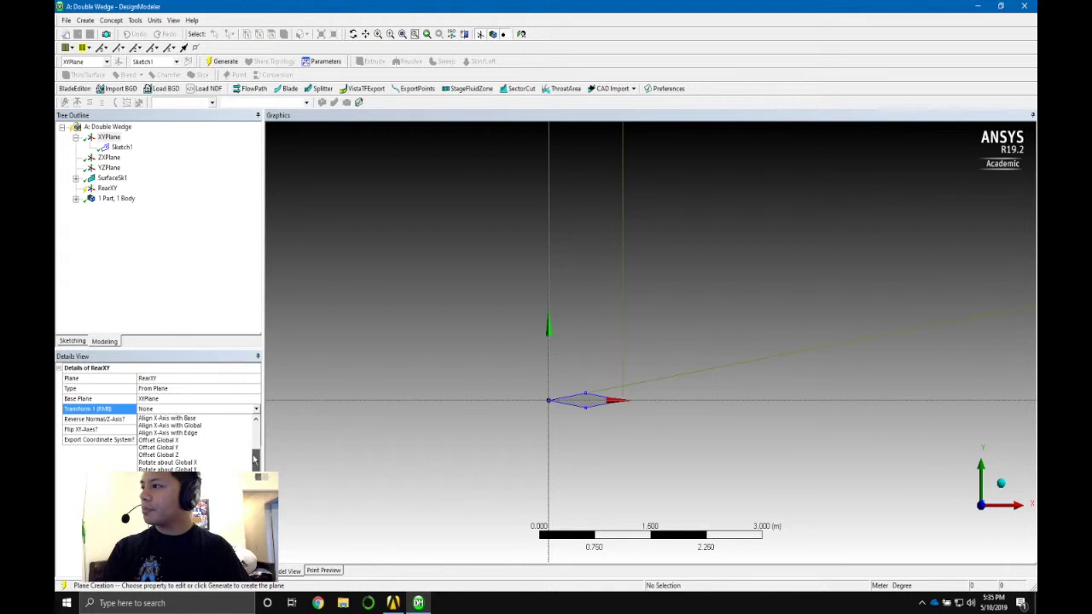
{"action": "left_click", "coordinate": [203, 440]}
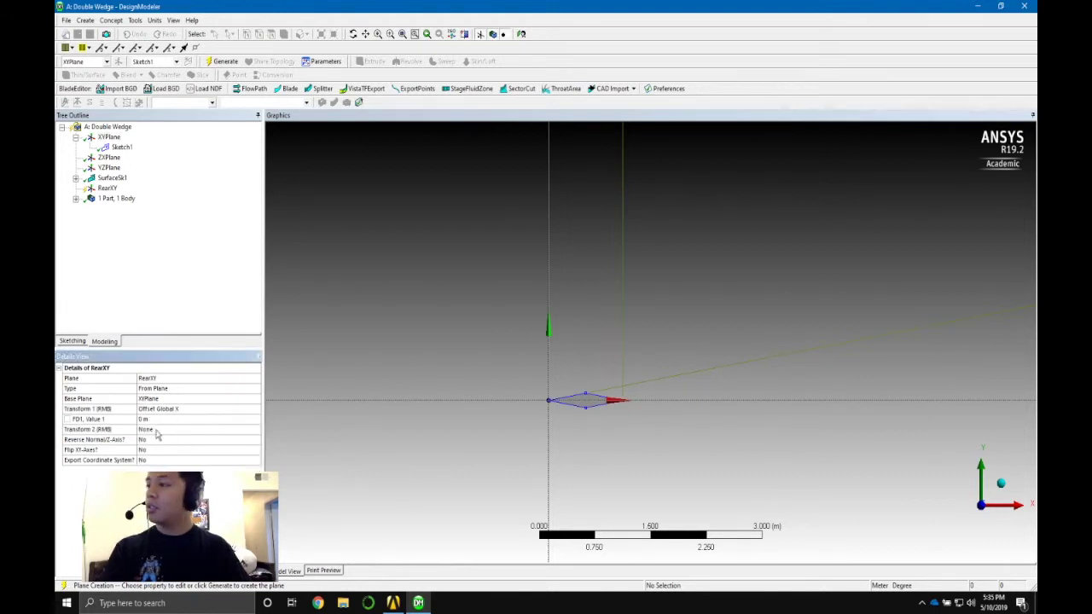
{"action": "left_click", "coordinate": [141, 419]}
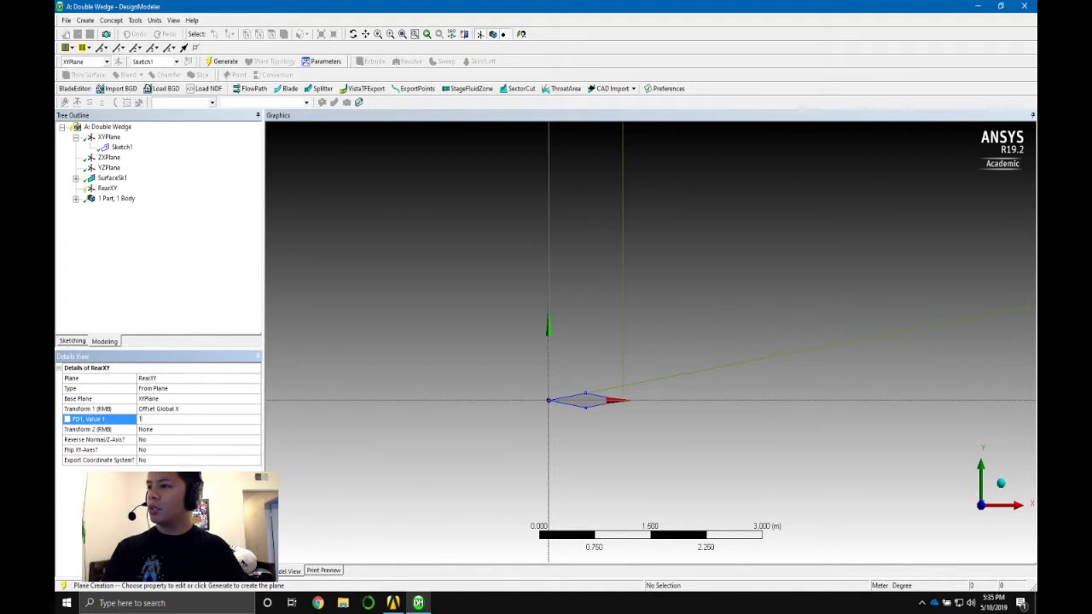
{"action": "type", "text": "1"}
{"action": "key", "text": "Return"}
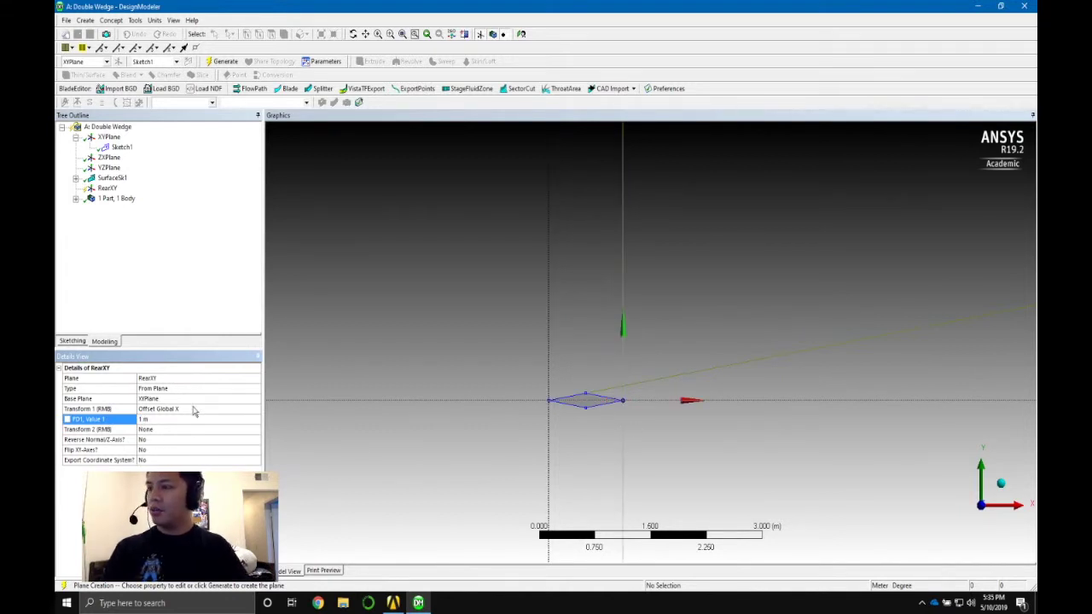
- Check the offset plane's origin against the diamond's rear corner and generate the RearXY plane
{"action": "scroll", "coordinate": [596, 391], "scroll_direction": "up", "scroll_amount": 1}
{"action": "scroll", "coordinate": [626, 441], "scroll_direction": "up", "scroll_amount": 2}
{"action": "mouse_move", "coordinate": [626, 442]}
{"action": "middle_mouse_down", "text": "ctrl"}
{"action": "mouse_move", "coordinate": [690, 342]}
{"action": "mouse_move", "coordinate": [669, 391]}
{"action": "middle_mouse_up", "text": "ctrl"}
{"action": "scroll", "coordinate": [669, 364], "scroll_direction": "up", "scroll_amount": 2}
{"action": "scroll", "coordinate": [669, 364], "scroll_direction": "up", "scroll_amount": 2}
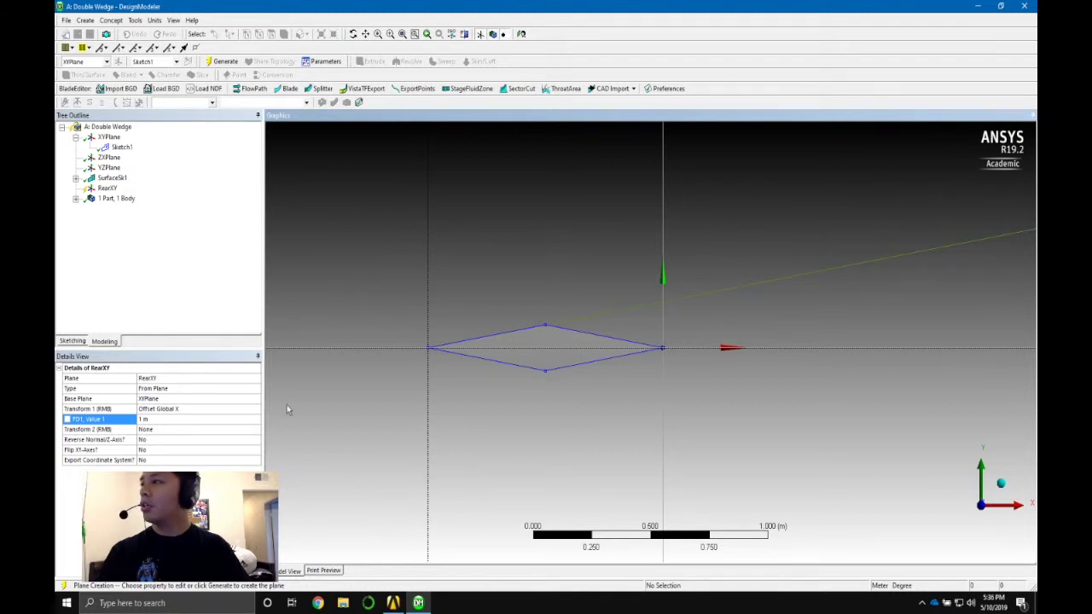
{"action": "left_click", "coordinate": [224, 62]}
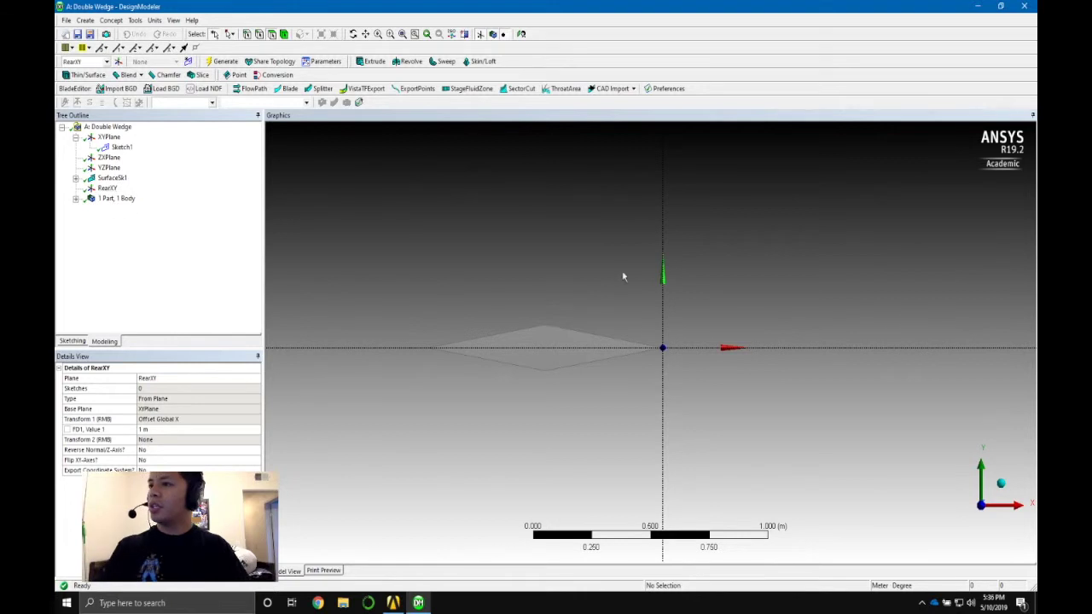
- Create a new sketch on the RearXY plane and switch to sketching mode with the drawing tools available
{"action": "scroll", "coordinate": [623, 273], "scroll_direction": "down", "scroll_amount": 2}
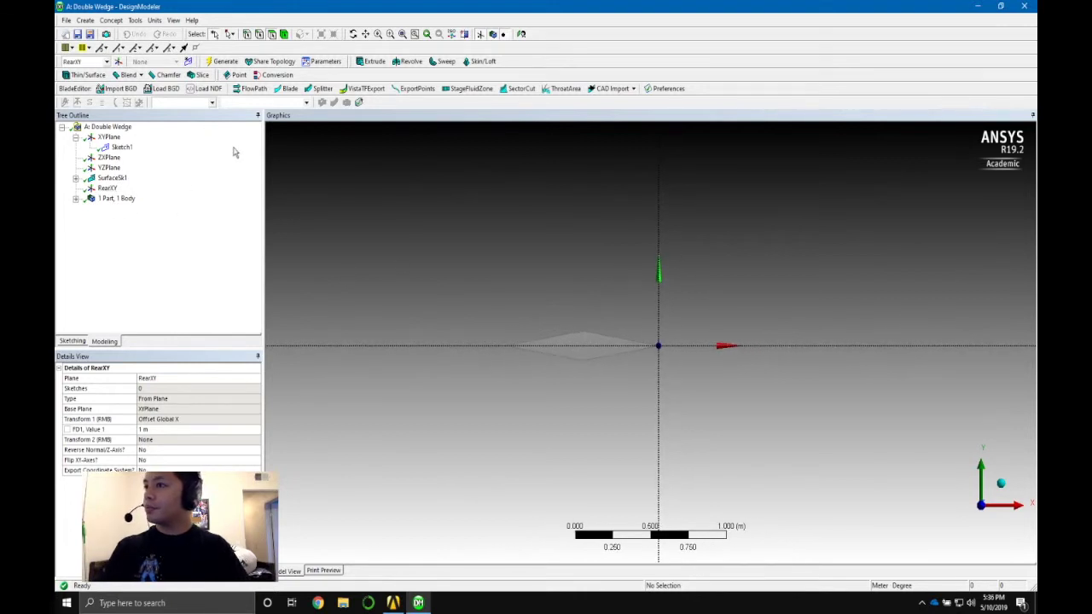
{"action": "scroll", "coordinate": [556, 240], "scroll_direction": "down", "scroll_amount": 3}
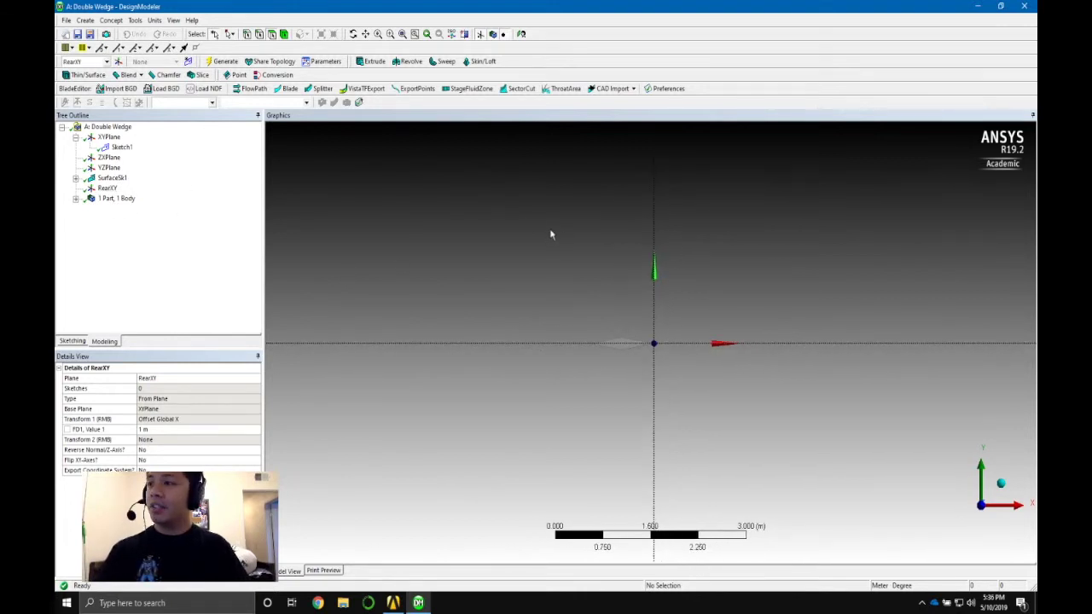
{"action": "scroll", "coordinate": [541, 273], "scroll_direction": "down", "scroll_amount": 3}
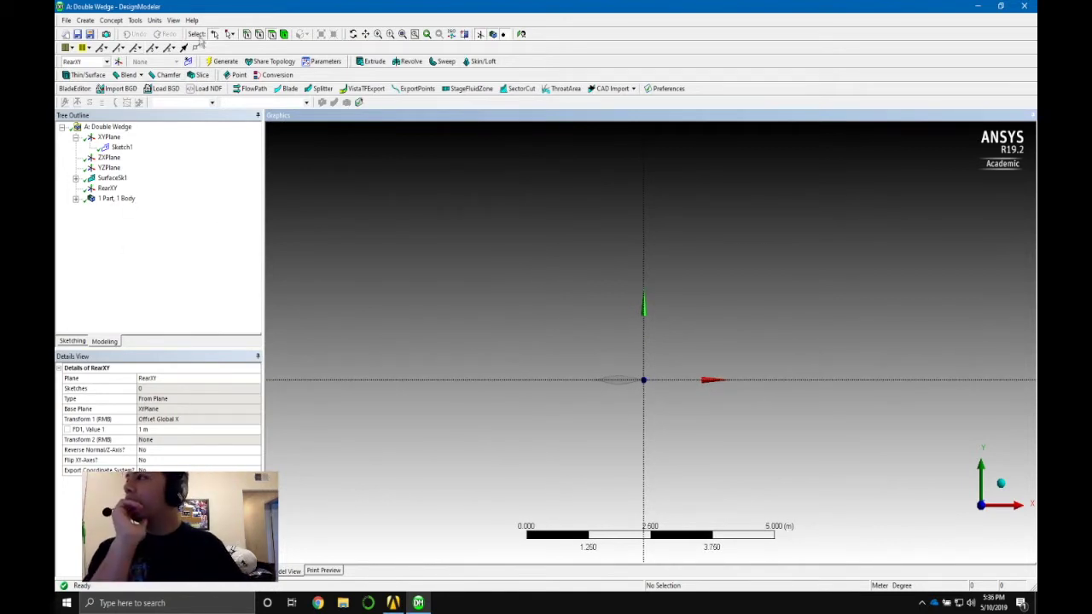
{"action": "left_click", "coordinate": [188, 61]}
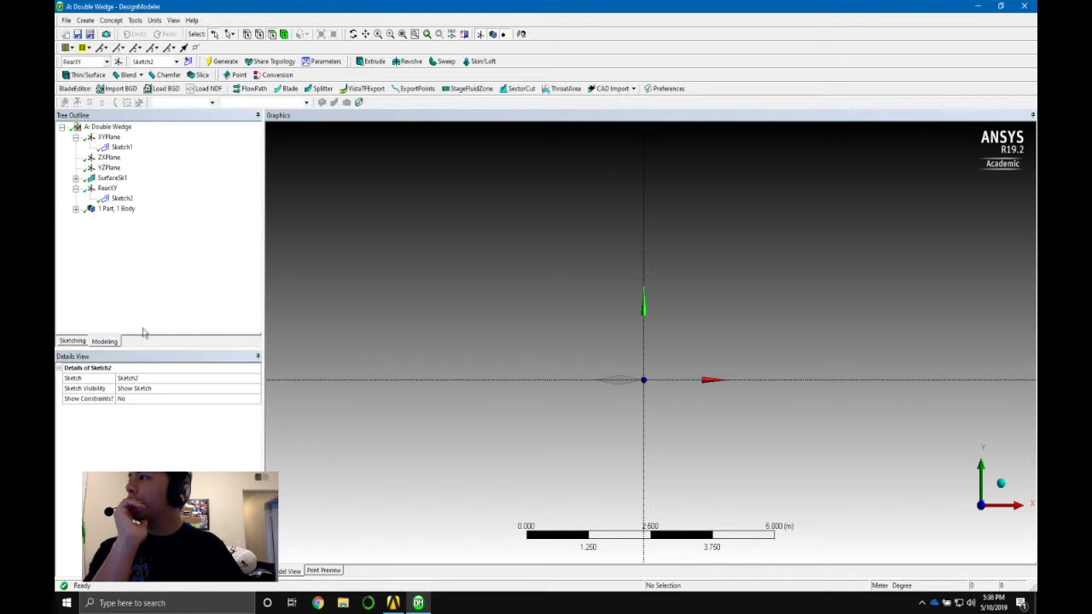
{"action": "left_click", "coordinate": [75, 342]}
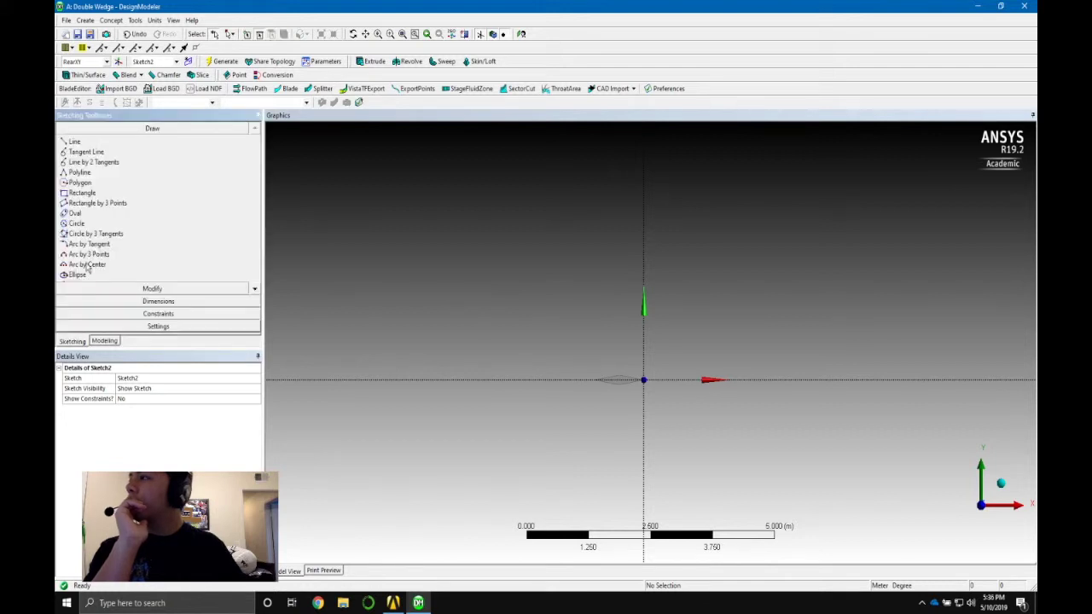
- Draw two adjoining rectangles sharing an edge on the vertical axis, about 7.2 m wide behind the diamond and 4.5 m wide around it
{"action": "left_click", "coordinate": [115, 196]}
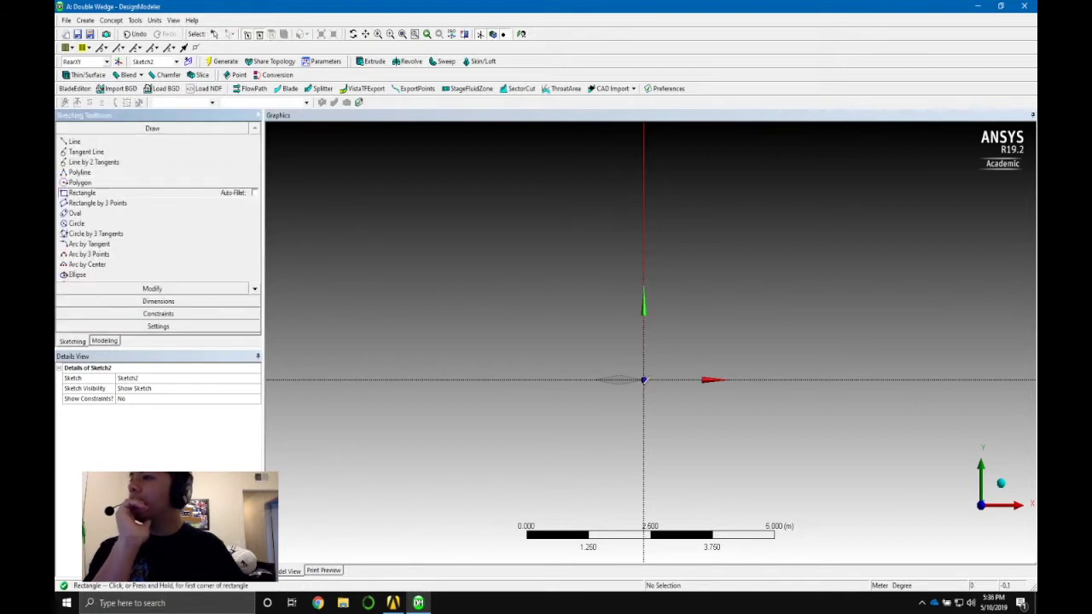
{"action": "left_click", "coordinate": [645, 199]}
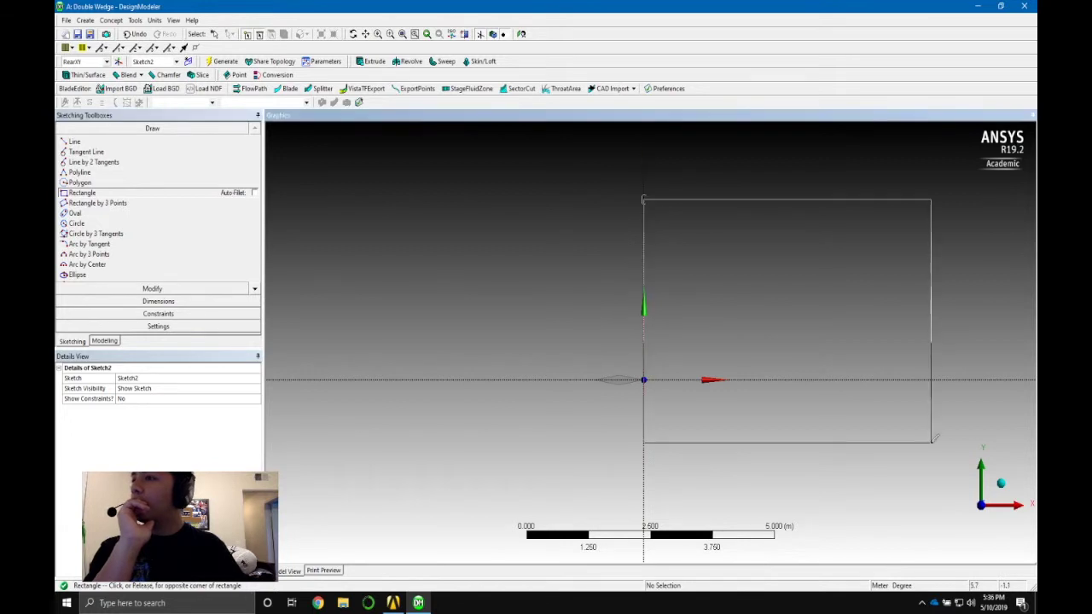
{"action": "left_click", "coordinate": [998, 522]}
{"action": "scroll", "coordinate": [692, 341], "scroll_direction": "down", "scroll_amount": 1}
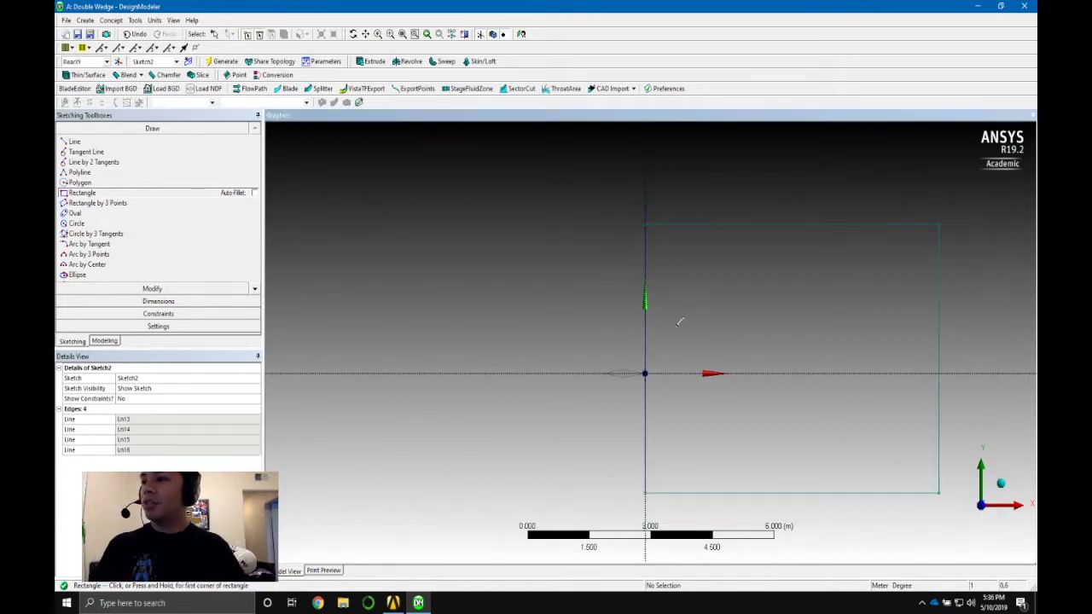
{"action": "left_click", "coordinate": [646, 224]}
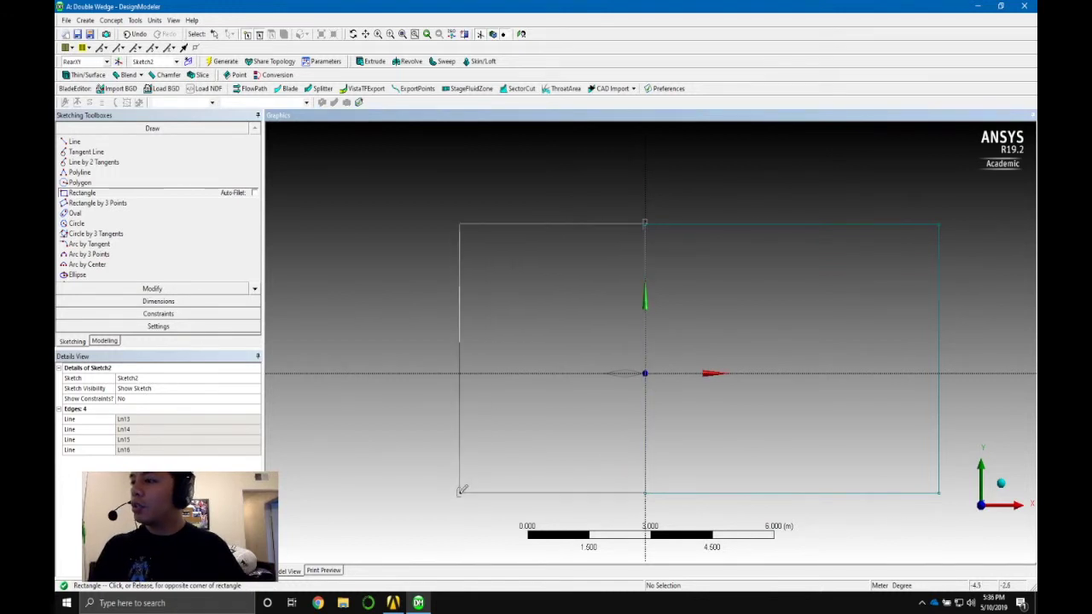
{"action": "left_click", "coordinate": [460, 492]}
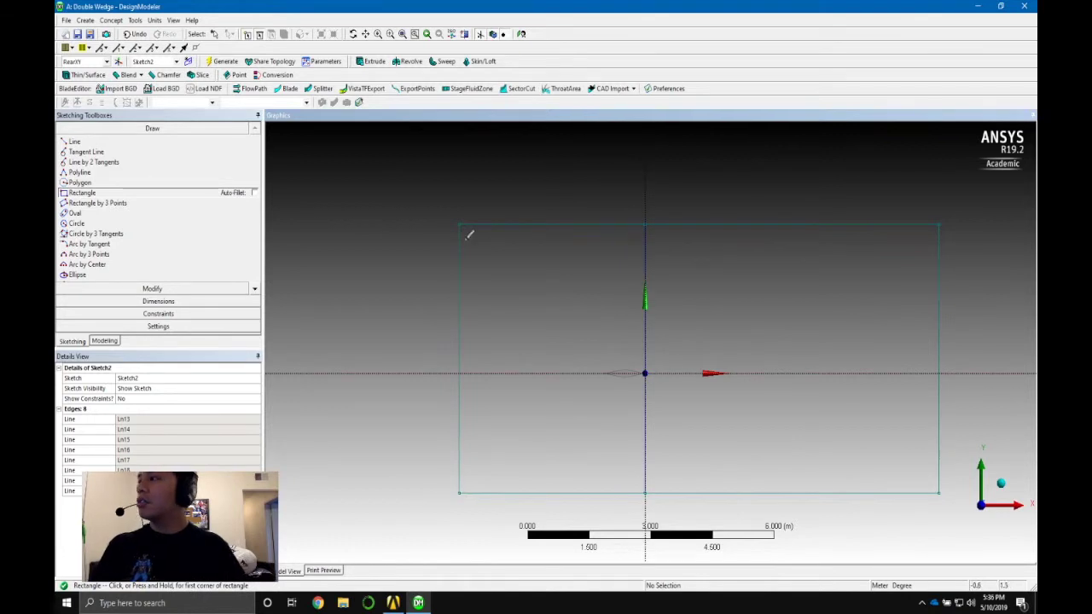
- Trim away the overlapping shared edges along the vertical axis so the two rectangles form one outline
{"action": "left_click", "coordinate": [152, 288]}
{"action": "left_click", "coordinate": [75, 184]}
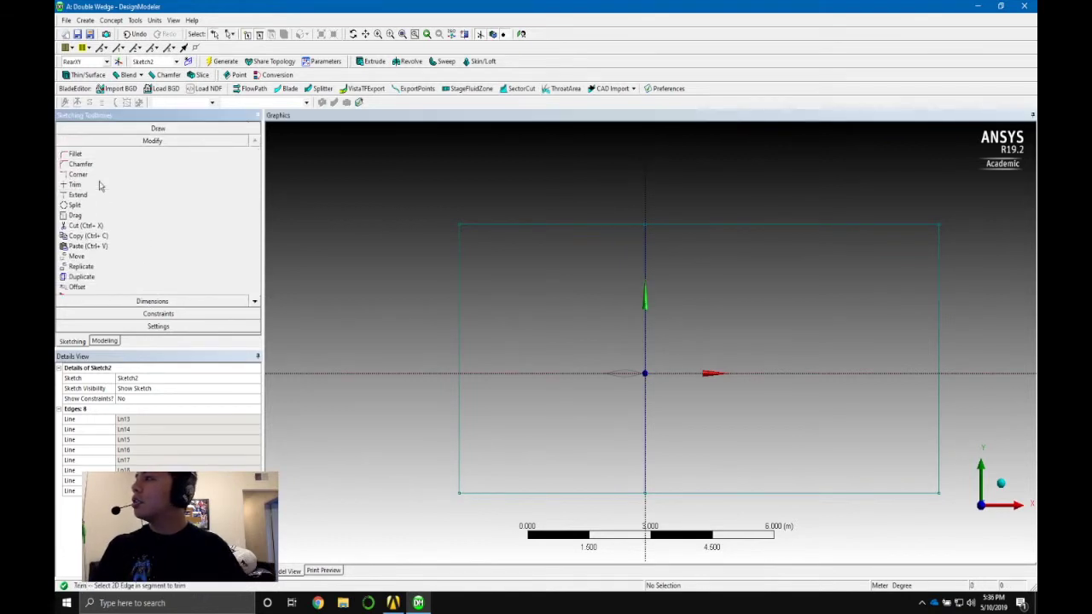
{"action": "left_click", "coordinate": [654, 398]}
{"action": "left_click", "coordinate": [653, 264]}
{"action": "left_click", "coordinate": [647, 421]}
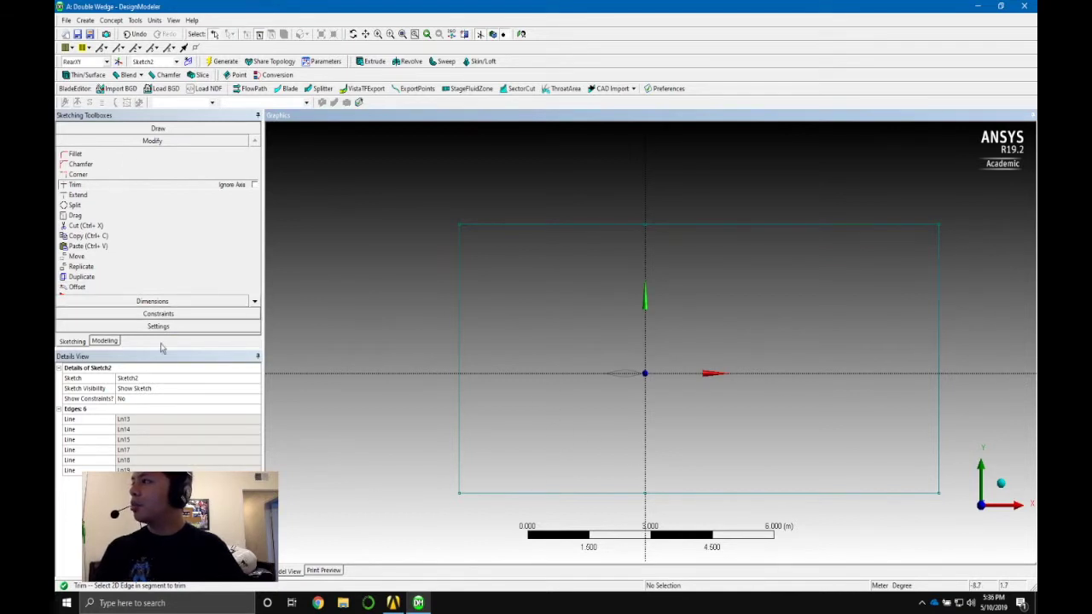
- Apply a symmetry constraint about the horizontal axis between the upper and lower edges of the rear rectangle
{"action": "left_click", "coordinate": [157, 302]}
{"action": "left_click", "coordinate": [152, 313]}
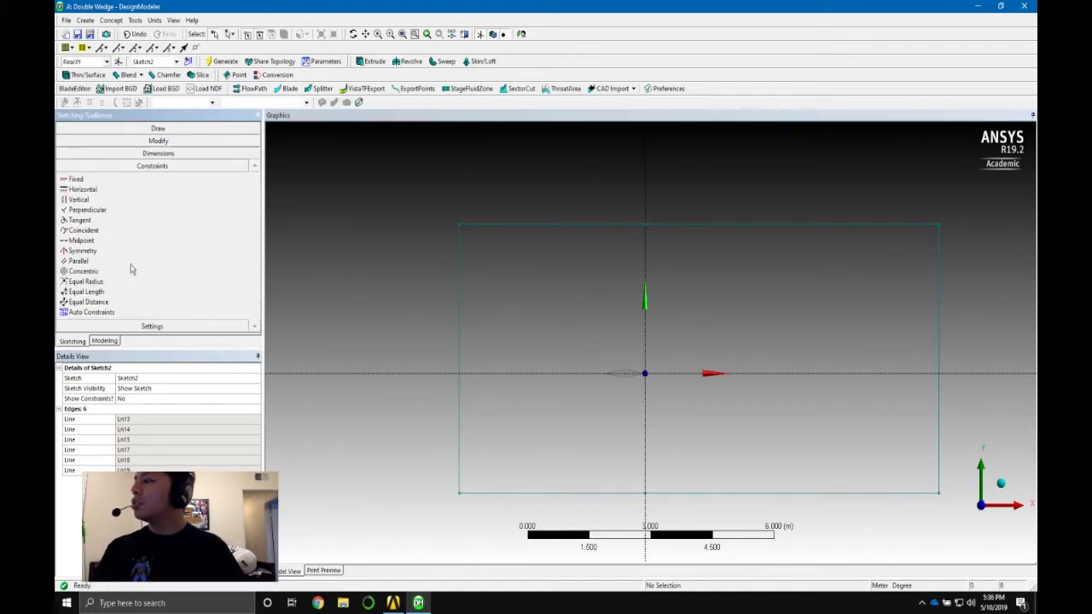
{"action": "left_click", "coordinate": [82, 251]}
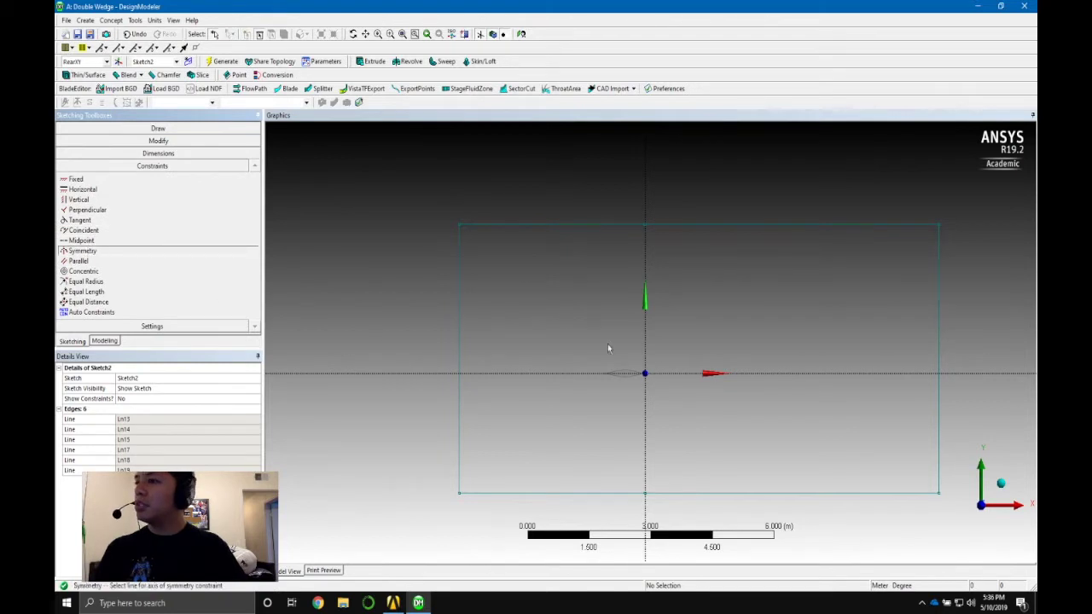
{"action": "left_click", "coordinate": [792, 373]}
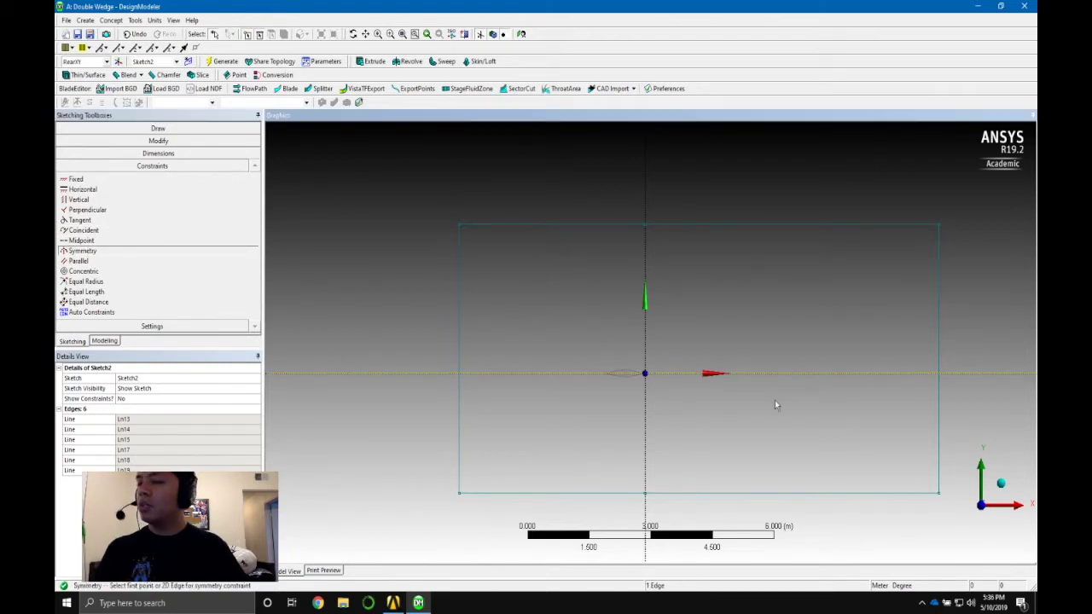
{"action": "left_click", "coordinate": [805, 225]}
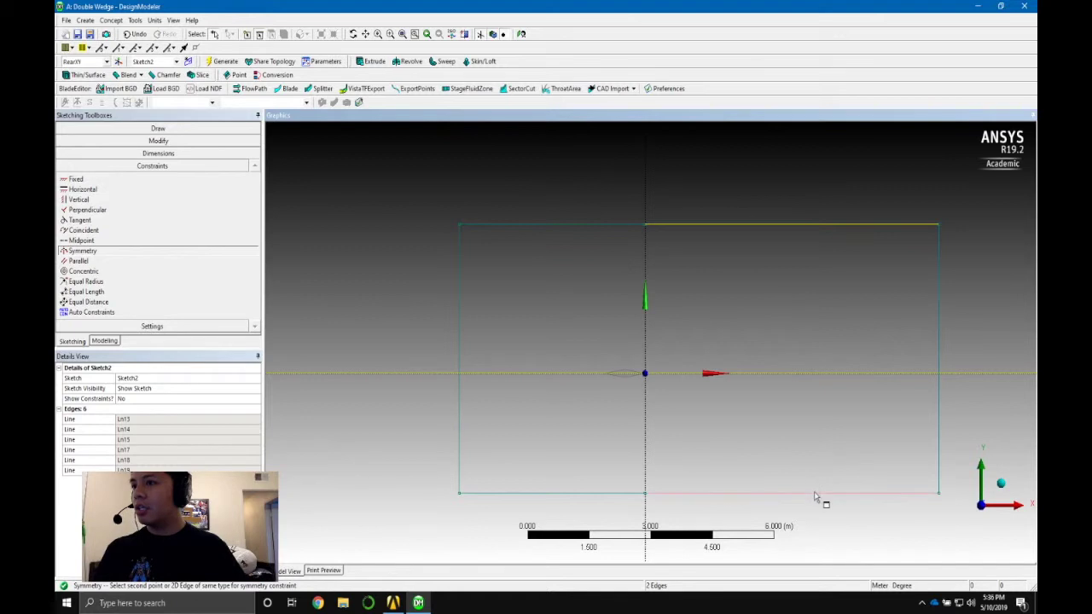
{"action": "left_click", "coordinate": [815, 493]}
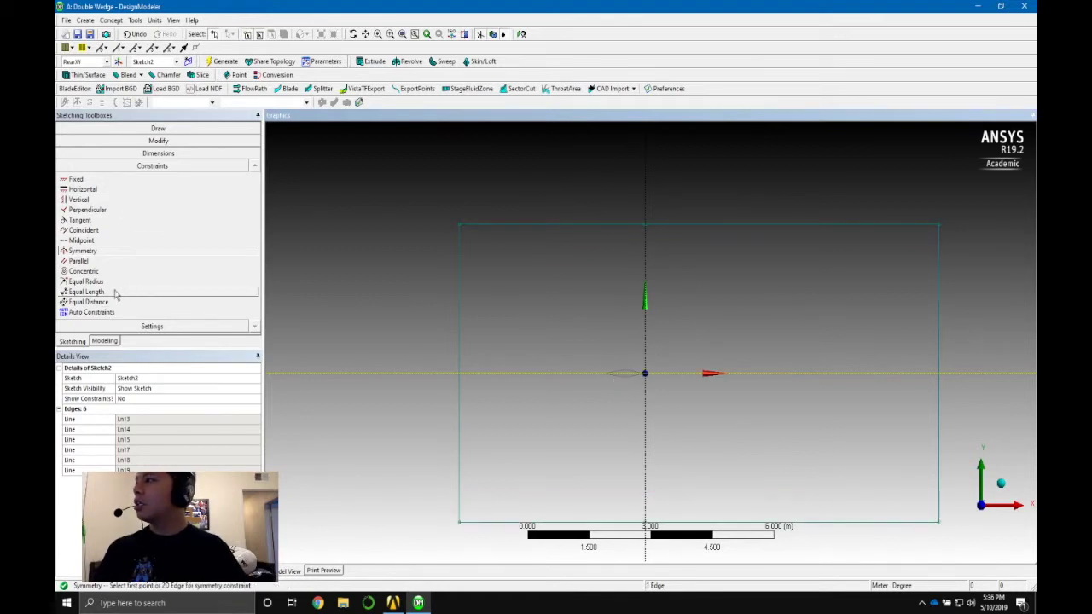
- Add a horizontal dimension from the vertical axis to the outline's rear vertical edge
{"action": "left_click", "coordinate": [158, 153]}
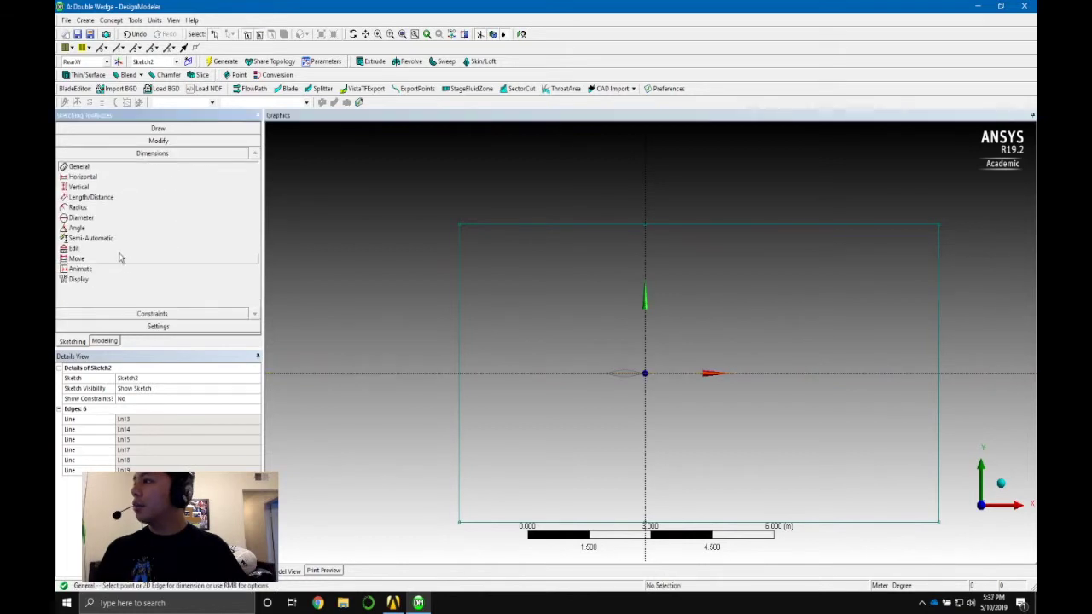
{"action": "left_click", "coordinate": [108, 180]}
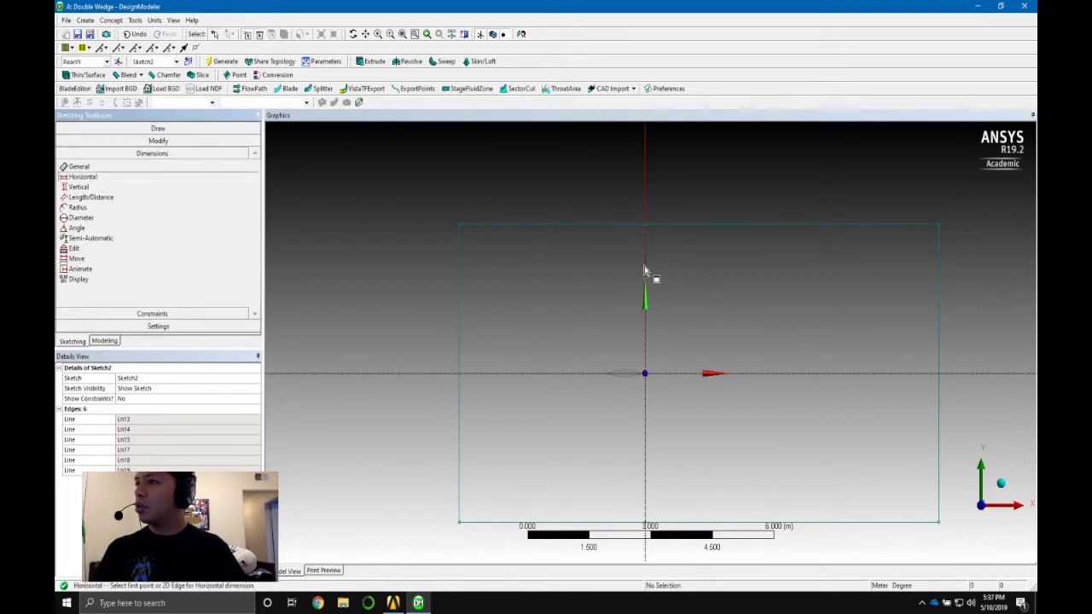
{"action": "left_click", "coordinate": [646, 275]}
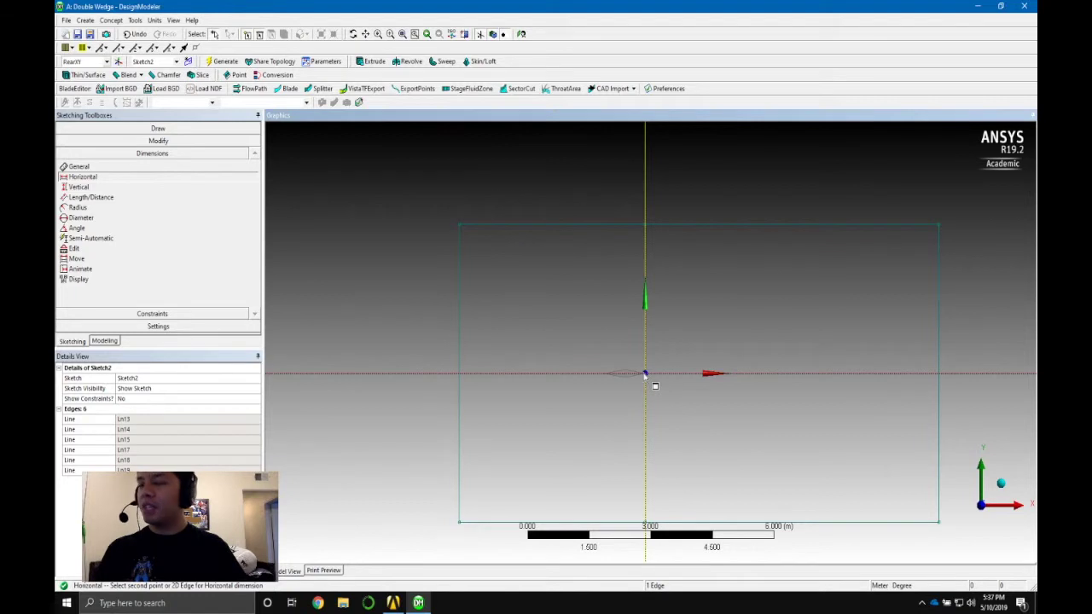
{"action": "left_click", "coordinate": [940, 269]}
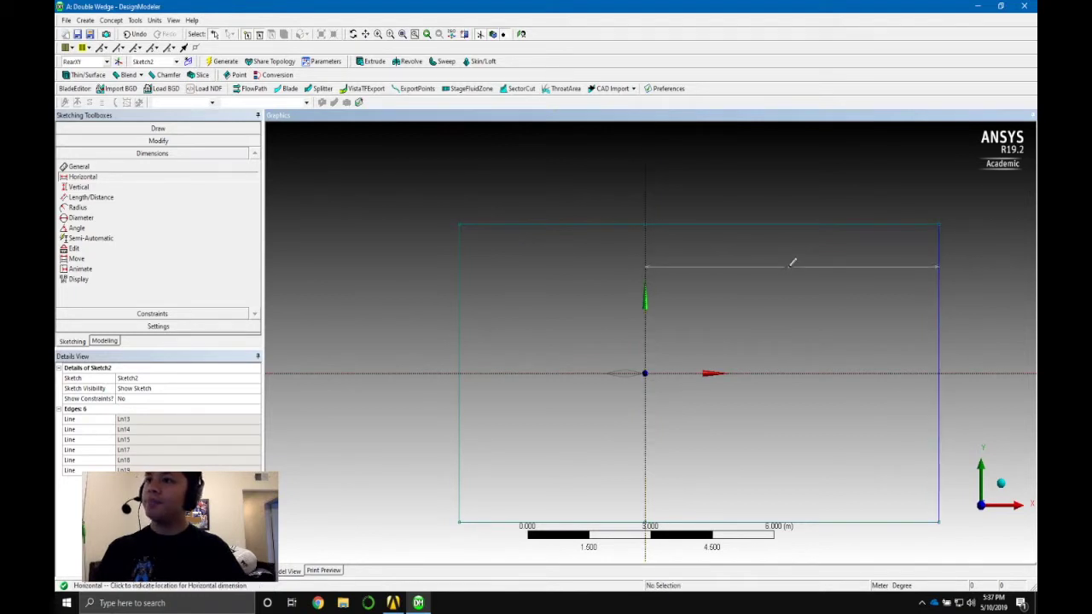
{"action": "left_click", "coordinate": [792, 263]}
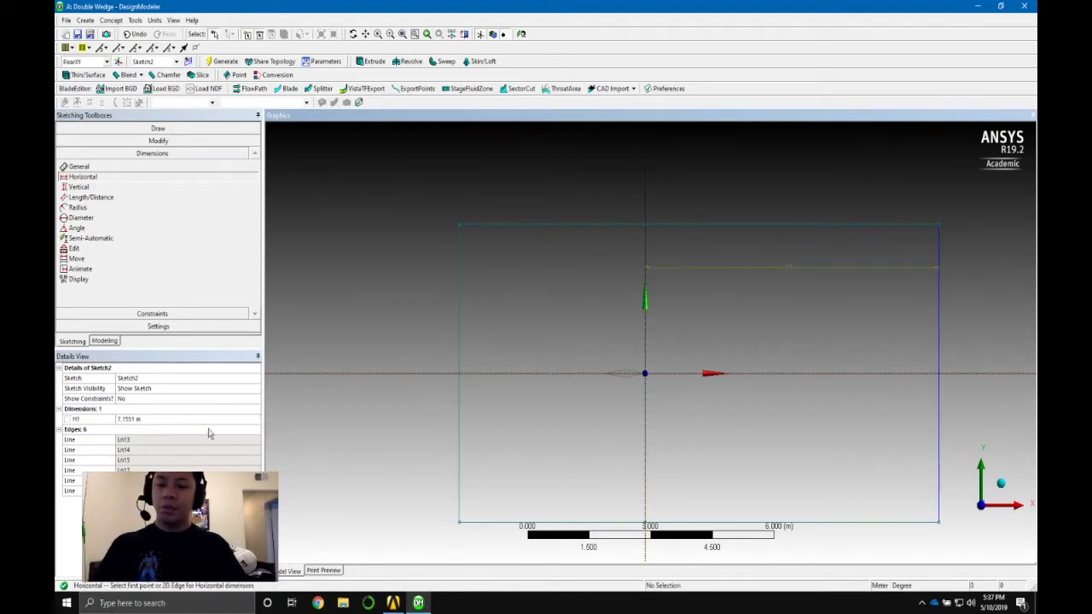
- Try setting the rear horizontal dimension H1 to 12.5 m with the front edge still undimensioned
{"action": "left_click", "coordinate": [128, 419]}
{"action": "key", "text": "BackSpace"}
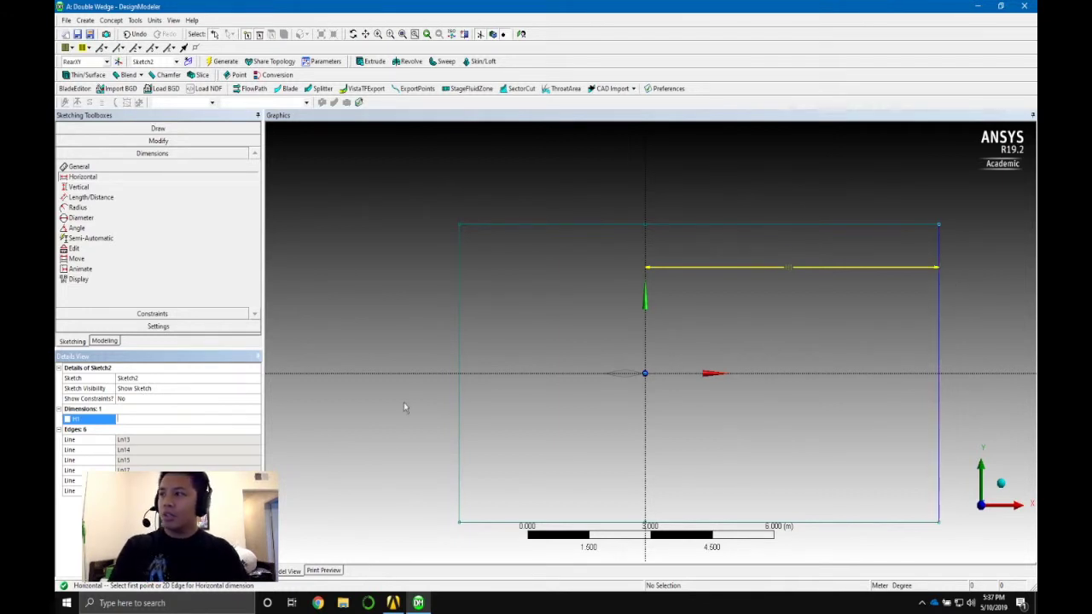
{"action": "type", "text": "12"}
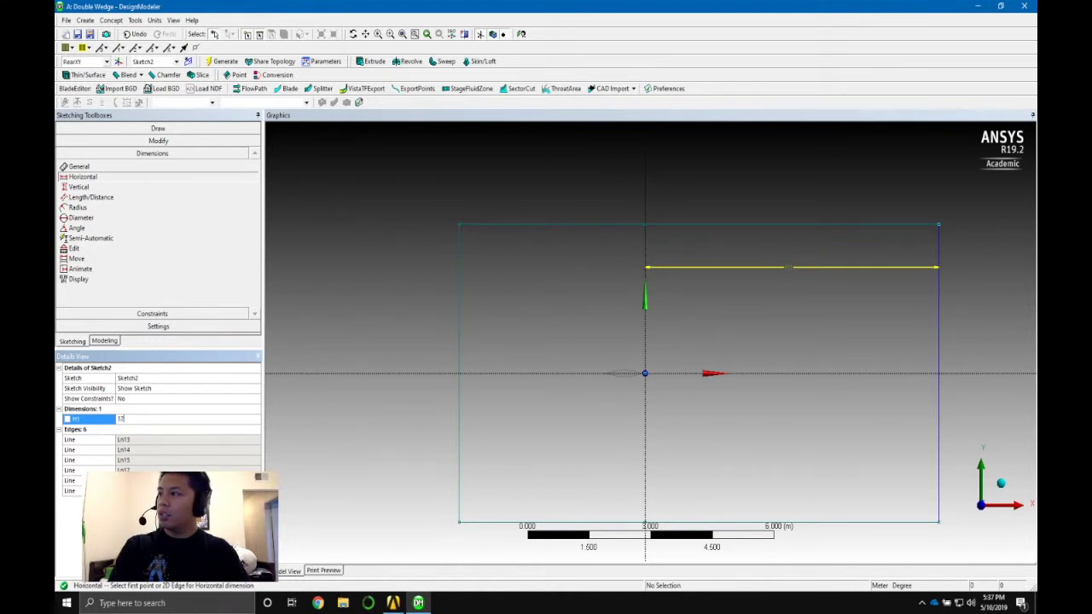
{"action": "key", "text": "Return"}
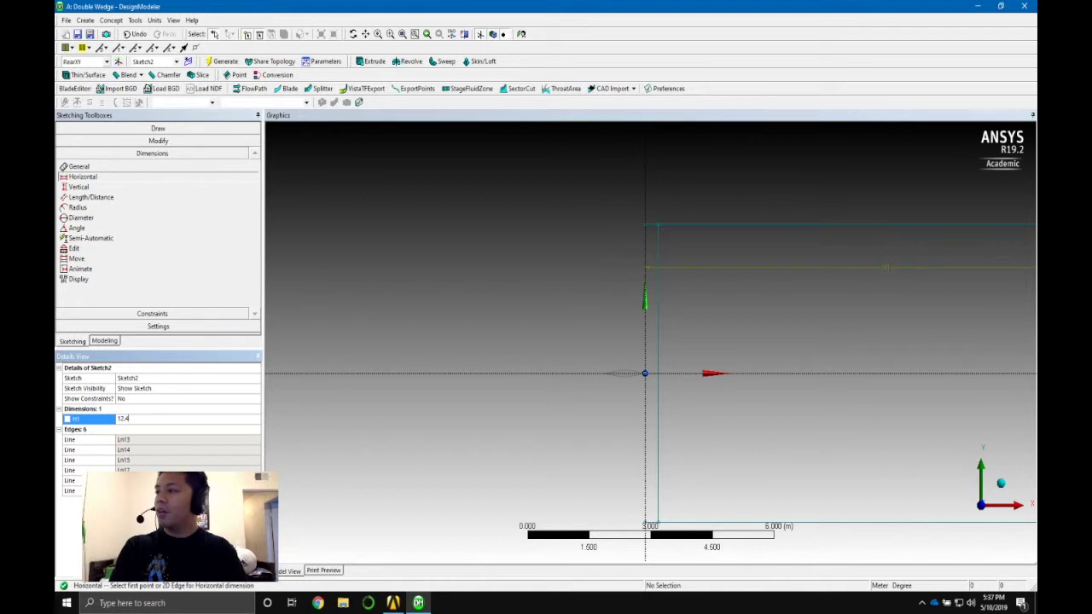
{"action": "scroll", "coordinate": [578, 324], "scroll_direction": "down", "scroll_amount": 3}
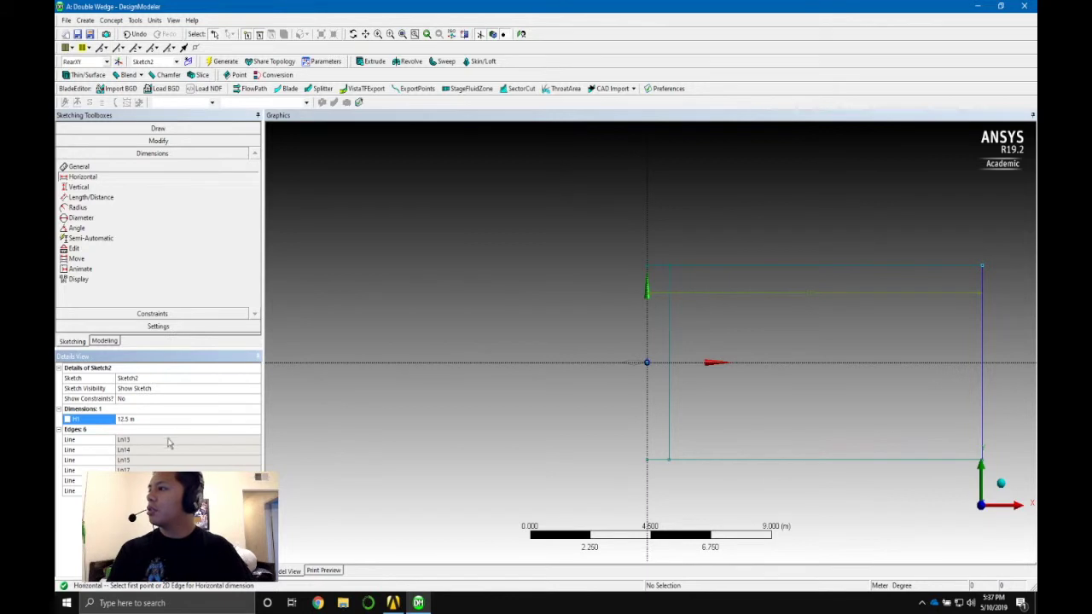
- Undo the change to the rear horizontal dimension's value
{"action": "left_click", "coordinate": [432, 324]}
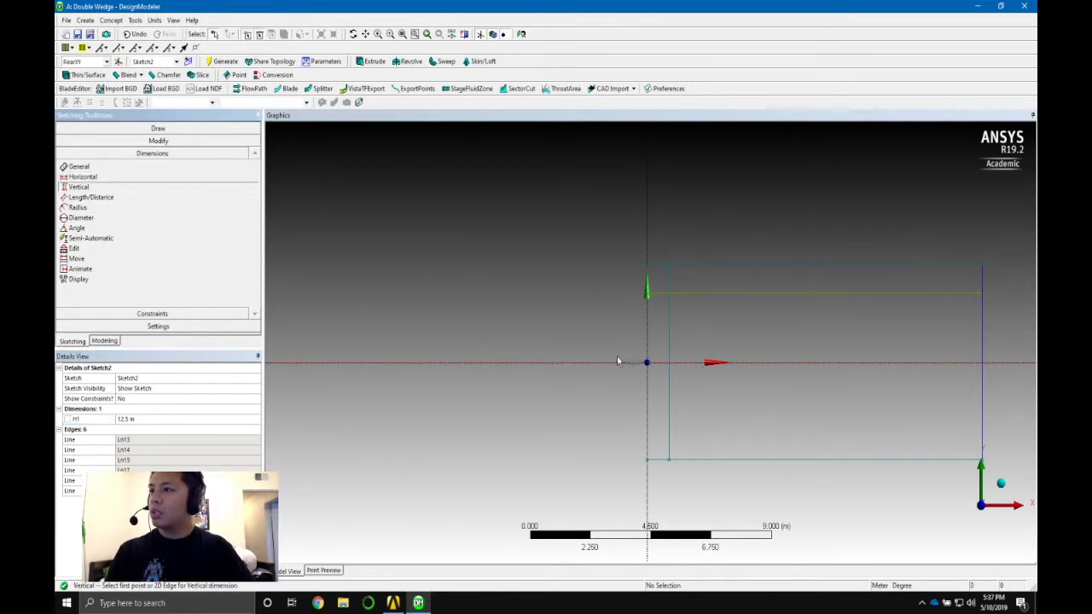
{"action": "scroll", "coordinate": [563, 377], "scroll_direction": "down", "scroll_amount": 3}
{"action": "scroll", "coordinate": [572, 385], "scroll_direction": "up", "scroll_amount": 4}
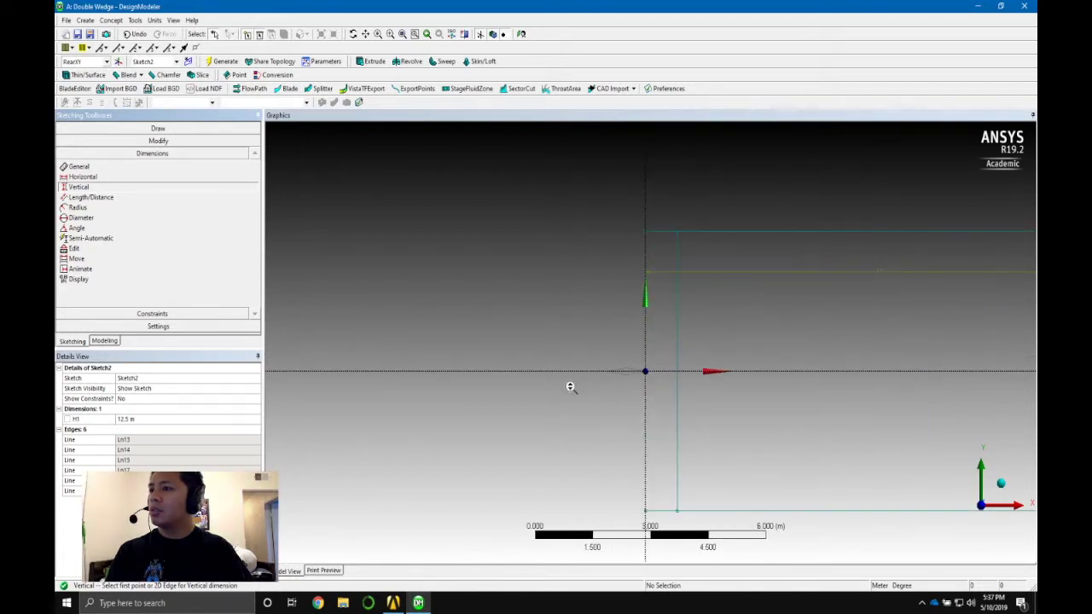
{"action": "key", "text": "ctrl+z"}
{"action": "key", "text": "ctrl+z"}
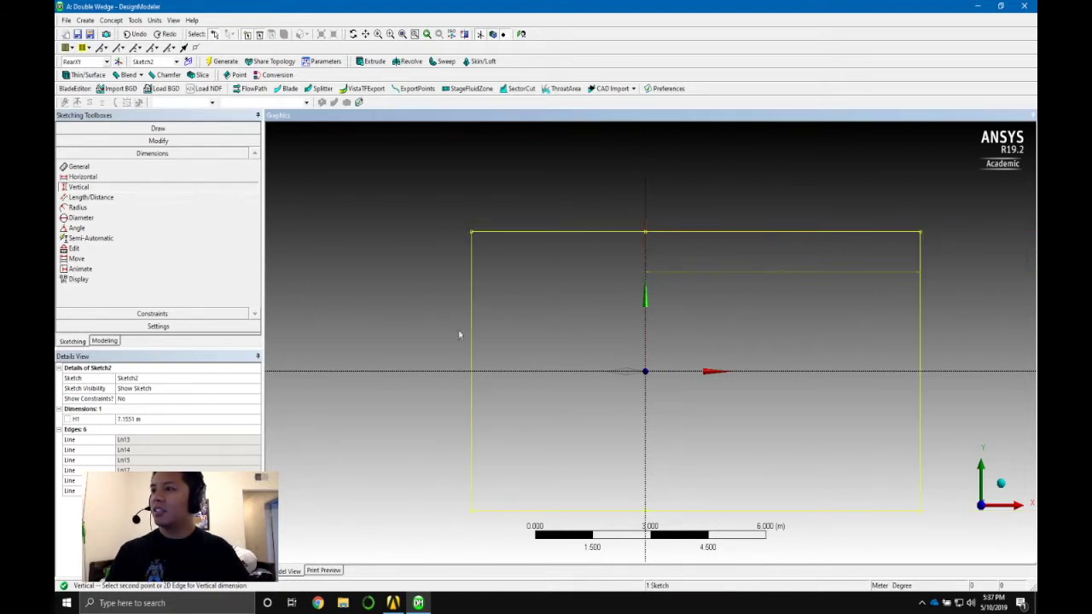
- Add a horizontal dimension between the outline's front vertical edge and the vertical axis
{"action": "left_click", "coordinate": [134, 179]}
{"action": "left_click", "coordinate": [471, 261]}
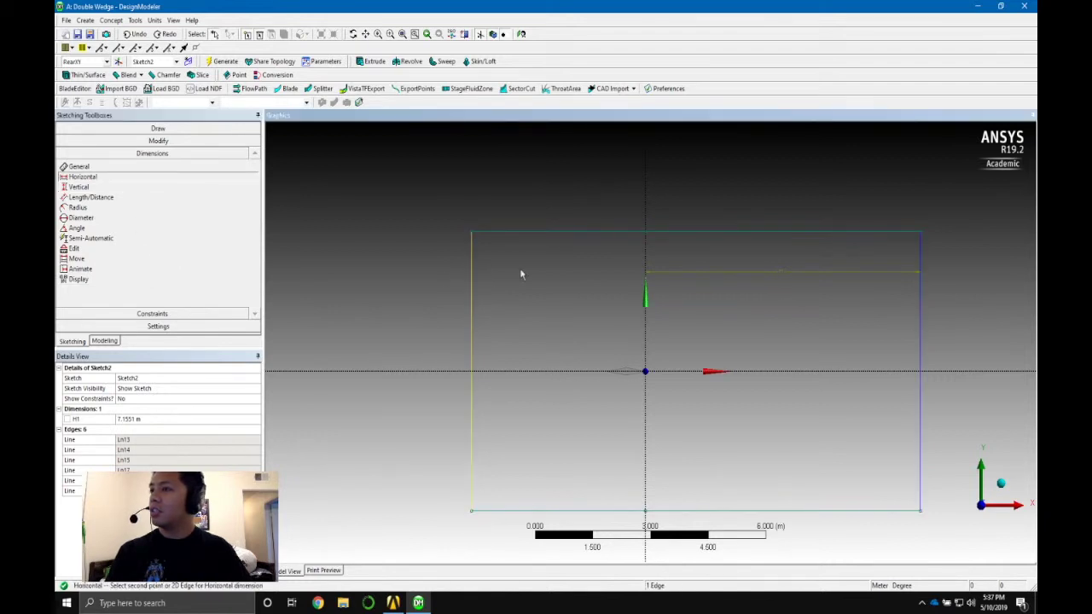
{"action": "left_click", "coordinate": [646, 263]}
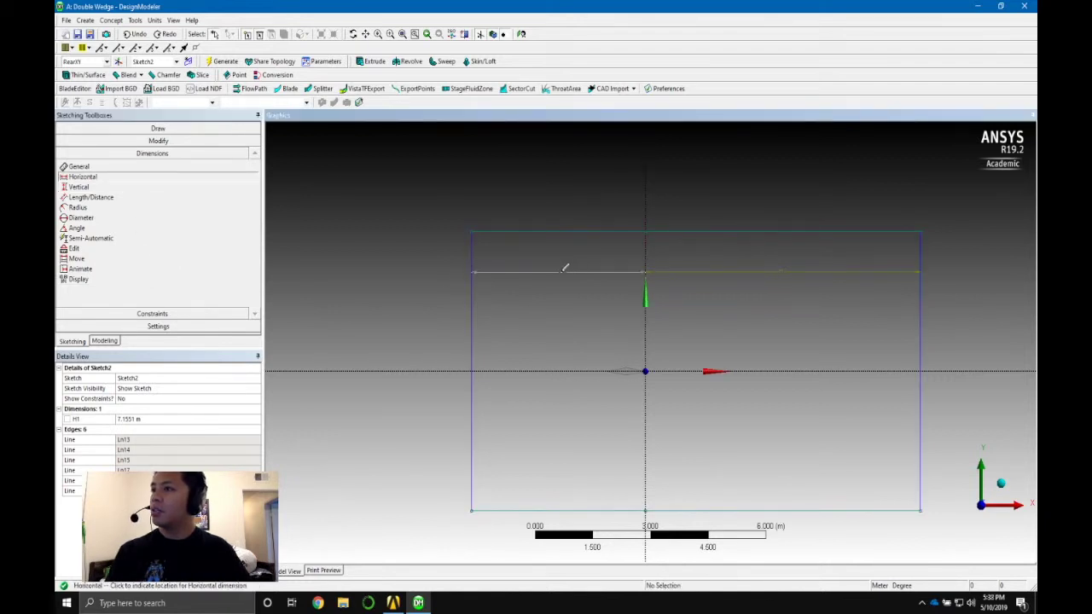
{"action": "left_click", "coordinate": [555, 269]}
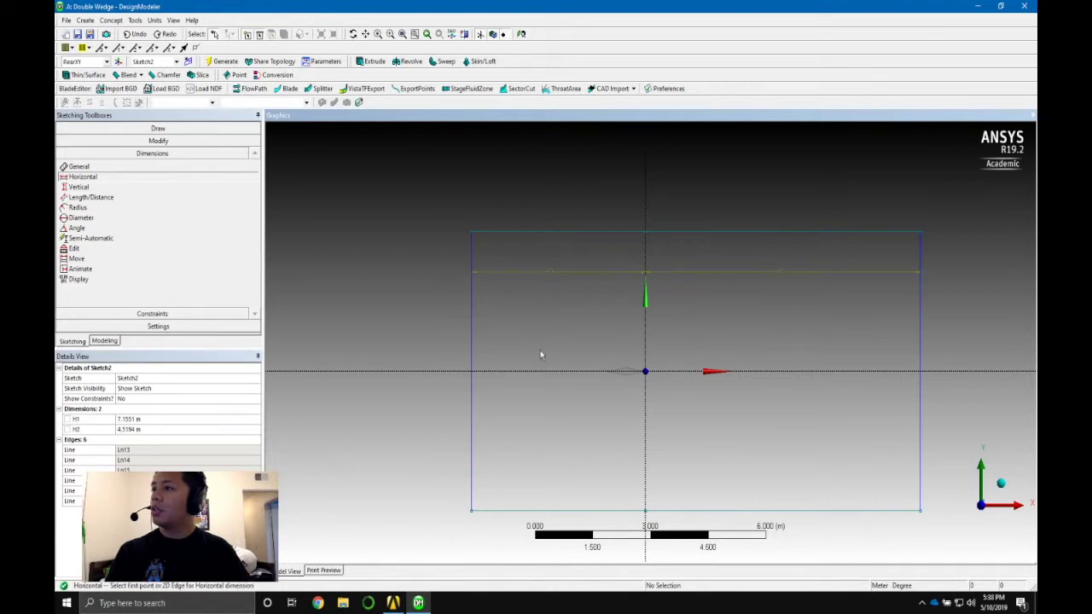
- Set the rear horizontal dimension H1 to 12.5 m
{"action": "left_click", "coordinate": [128, 419]}
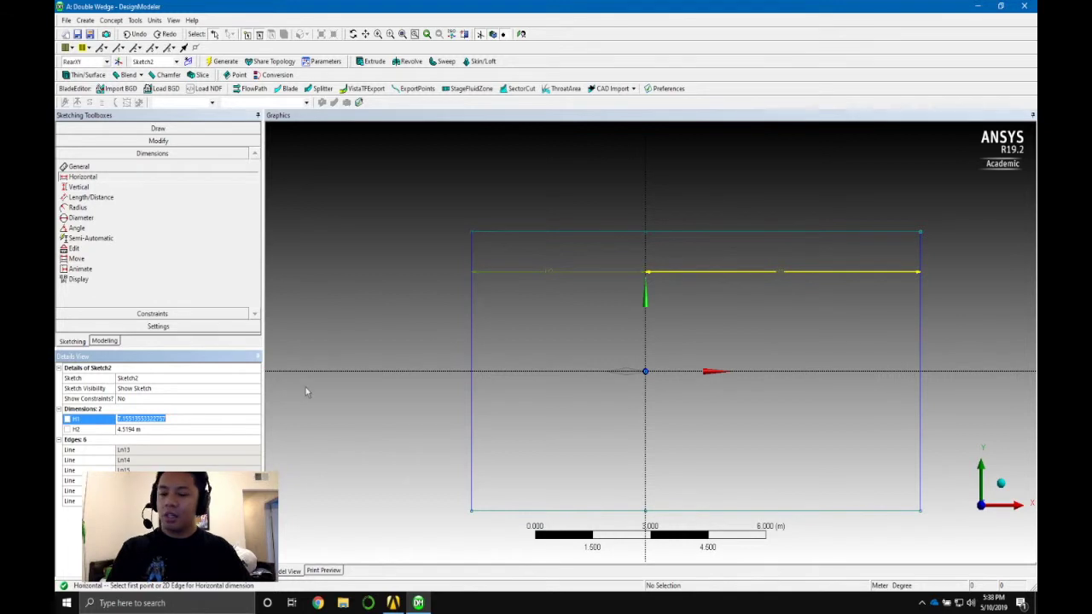
{"action": "type", "text": "13"}
{"action": "key", "text": "Return"}
{"action": "scroll", "coordinate": [524, 370], "scroll_direction": "down", "scroll_amount": 2}
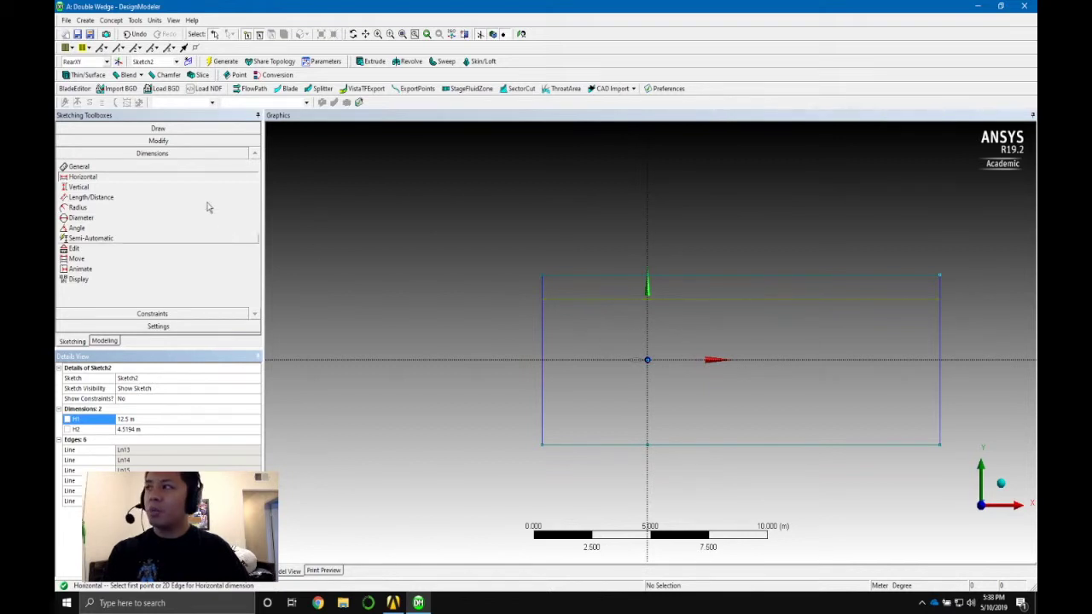
- Add a vertical dimension from the horizontal axis to the outline's upper edge and set it to 12.5 m
{"action": "left_click", "coordinate": [85, 186]}
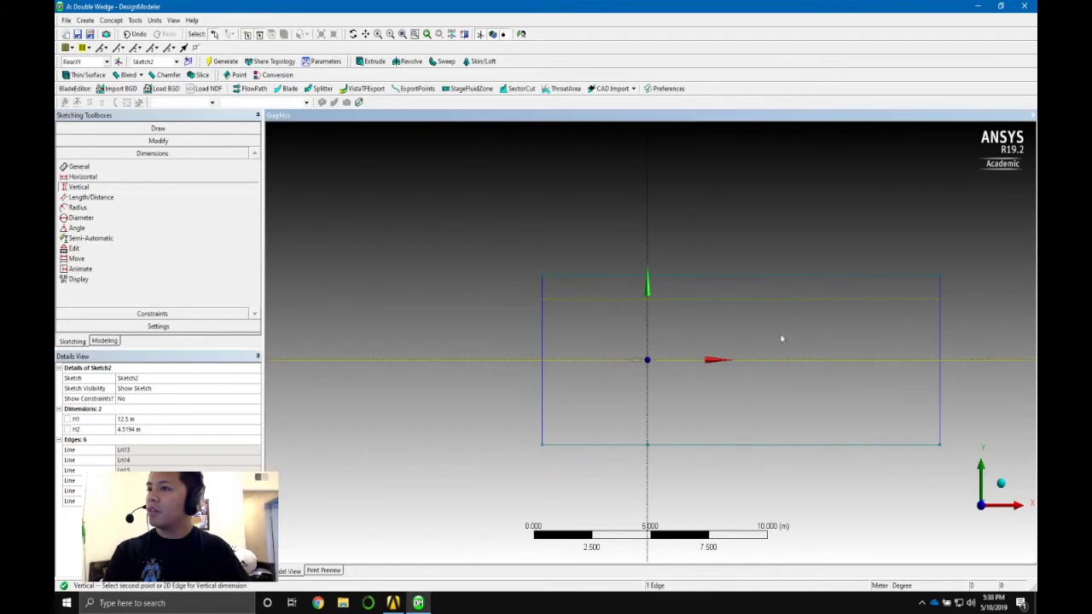
{"action": "left_click", "coordinate": [793, 275]}
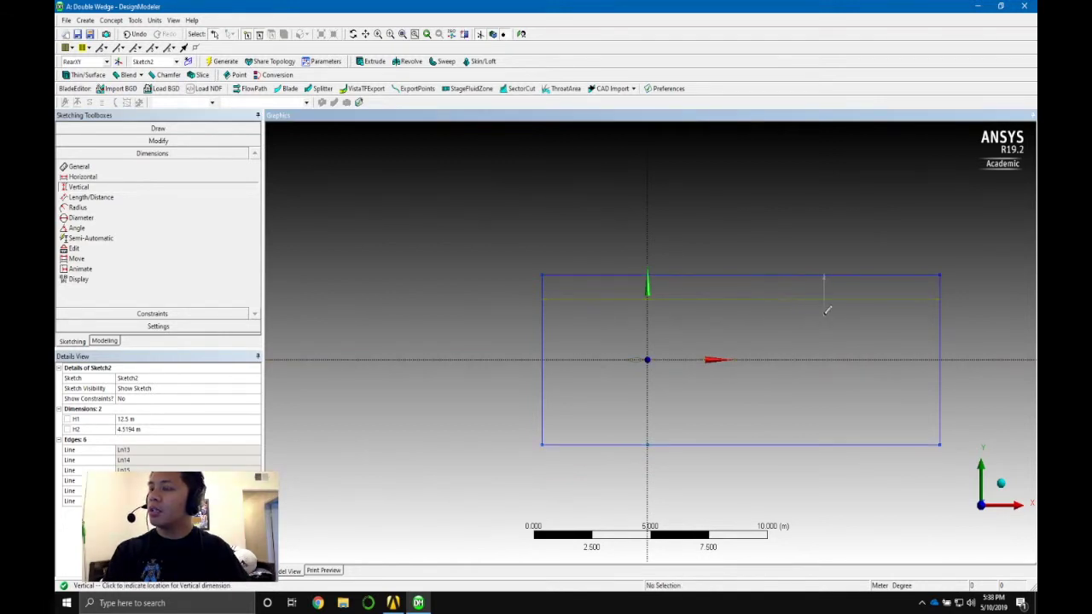
{"action": "left_click", "coordinate": [689, 317]}
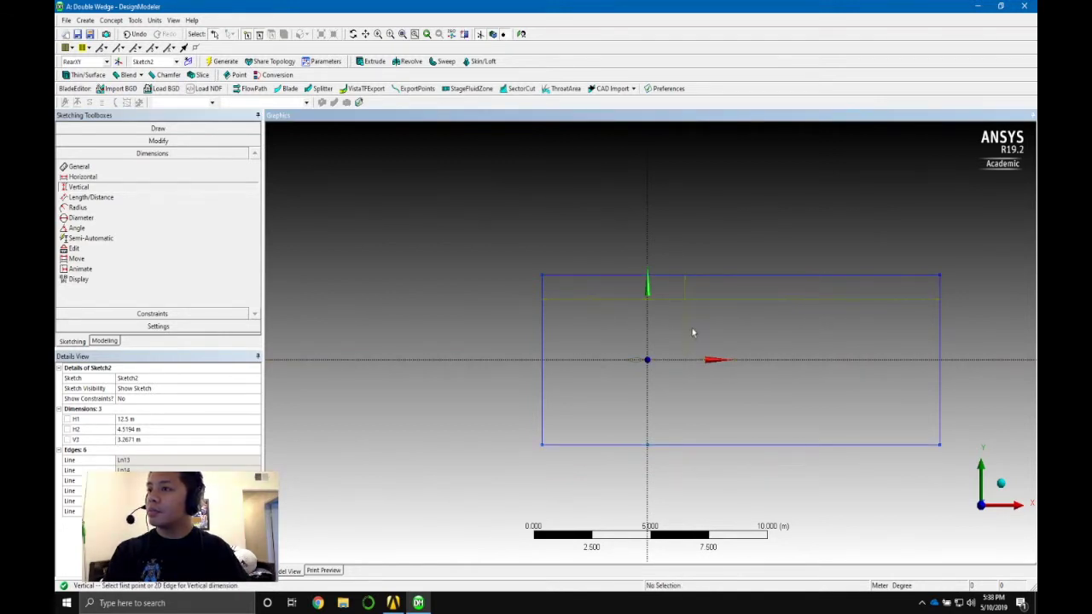
{"action": "left_click", "coordinate": [137, 439]}
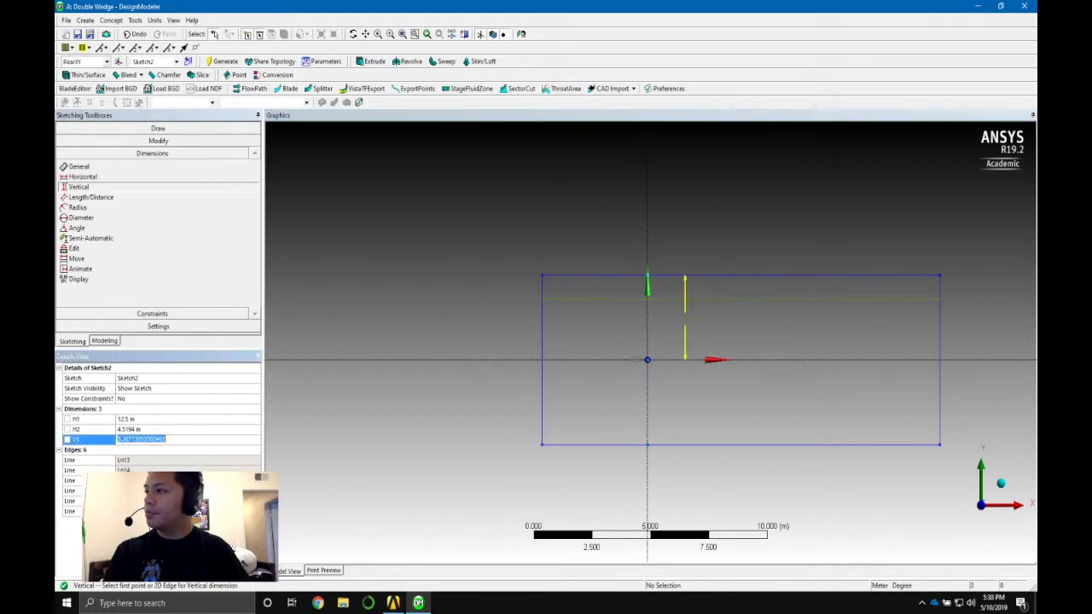
{"action": "type", "text": "12.5"}
{"action": "key", "text": "Return"}
{"action": "scroll", "coordinate": [369, 386], "scroll_direction": "down", "scroll_amount": 4}
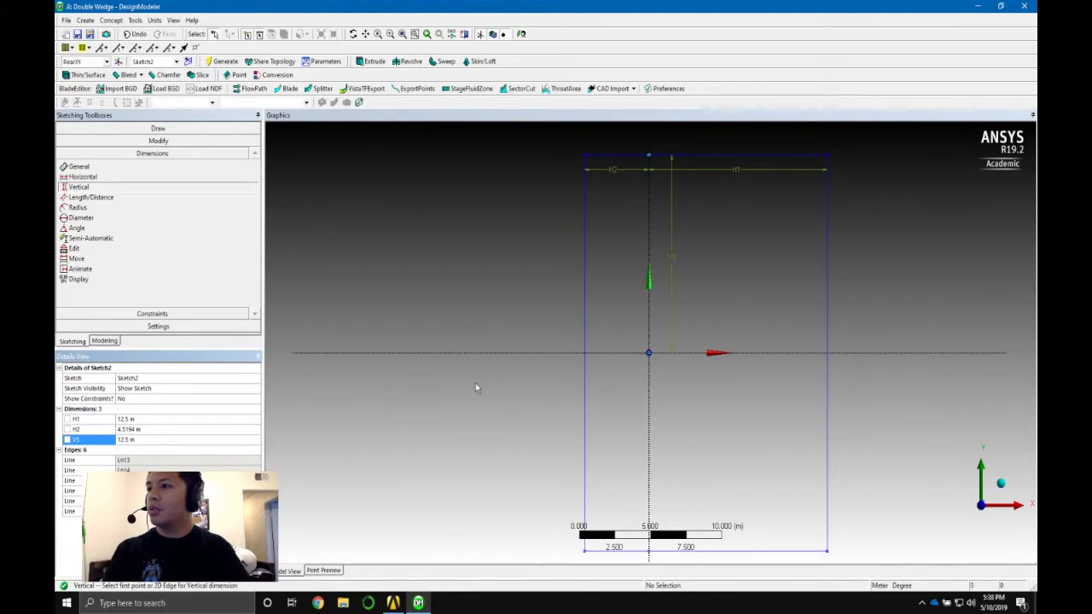
{"action": "scroll", "coordinate": [529, 382], "scroll_direction": "up", "scroll_amount": 3}
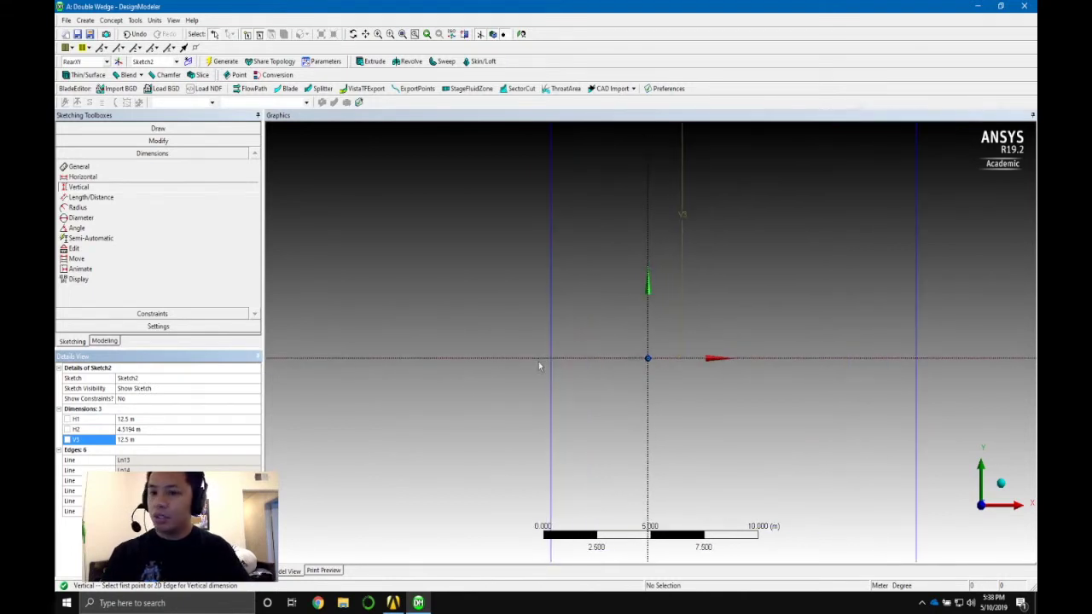
- Set the horizontal dimension H2, between the outline's front vertical edge and the vertical axis, to 4 m
{"action": "middle_click_drag", "start_coordinate": [478, 310], "coordinate": [451, 366], "text": "ctrl"}
{"action": "scroll", "coordinate": [659, 318], "scroll_direction": "down", "scroll_amount": 1}
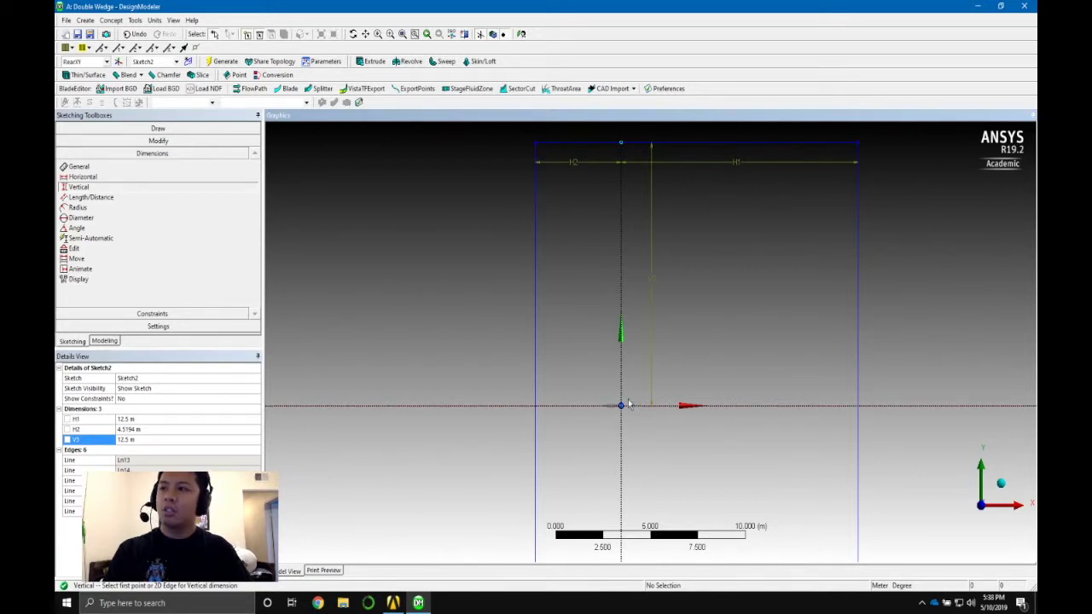
{"action": "scroll", "coordinate": [675, 399], "scroll_direction": "down", "scroll_amount": 1}
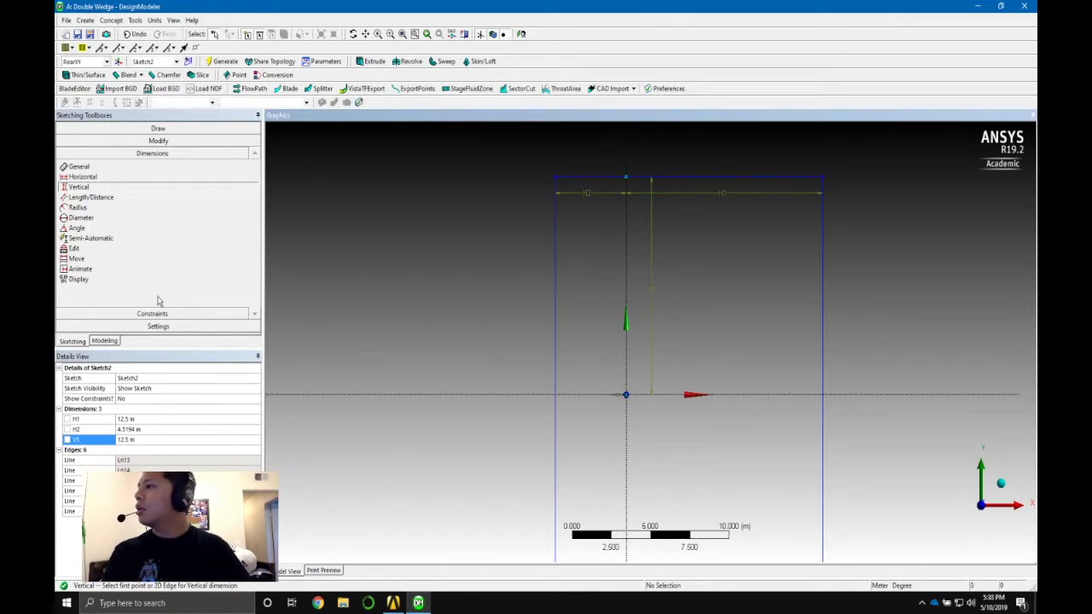
{"action": "left_click", "coordinate": [128, 429]}
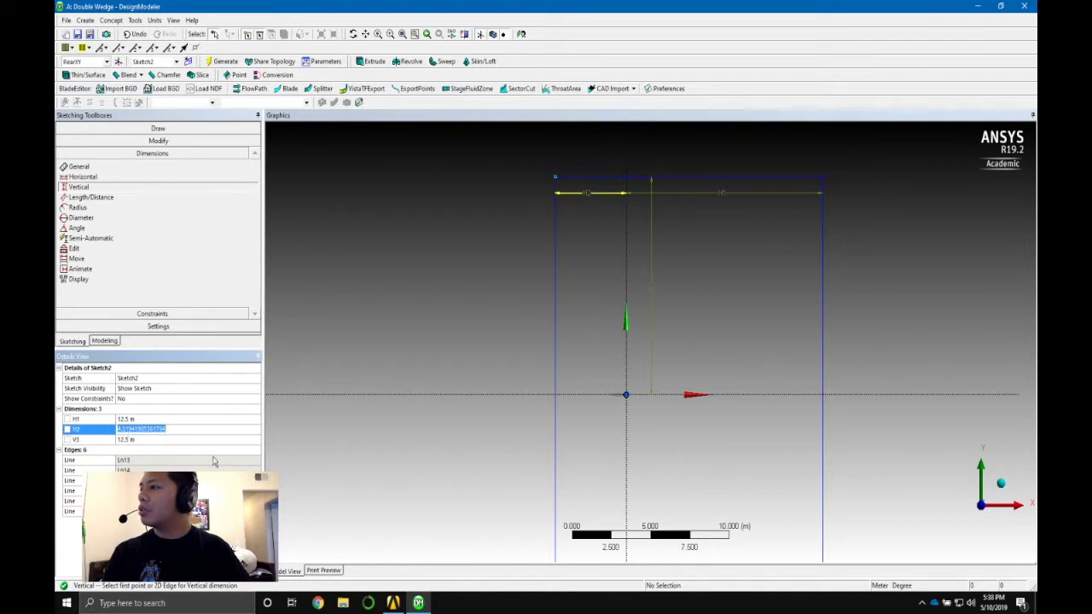
{"action": "key", "text": "BackSpace"}
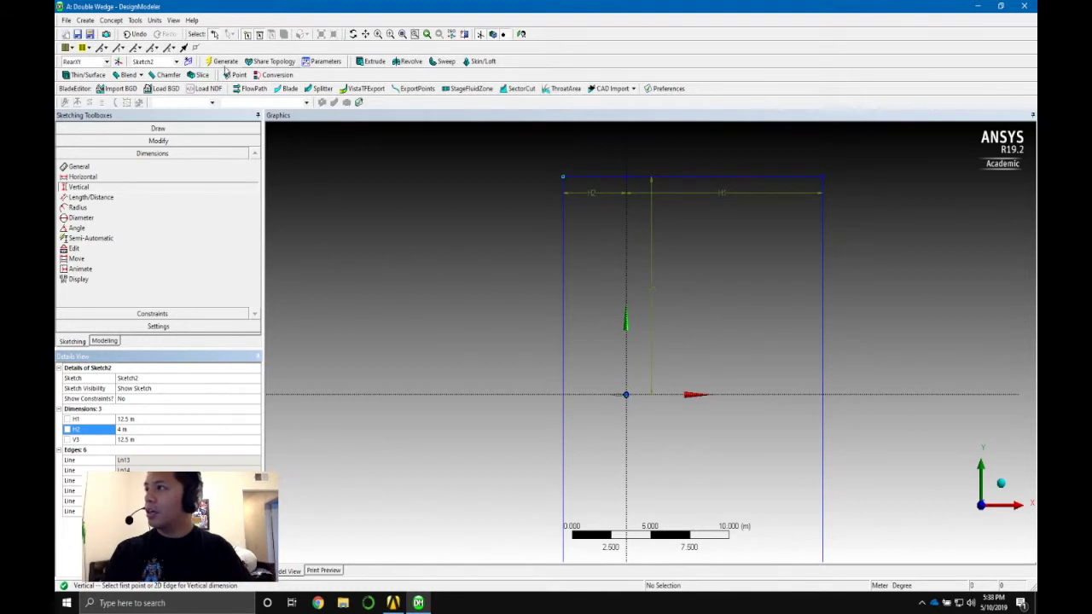
- Create a surface from sketches using the rectangular flow domain outline on the rear plane as its base object
{"action": "left_click", "coordinate": [111, 20]}
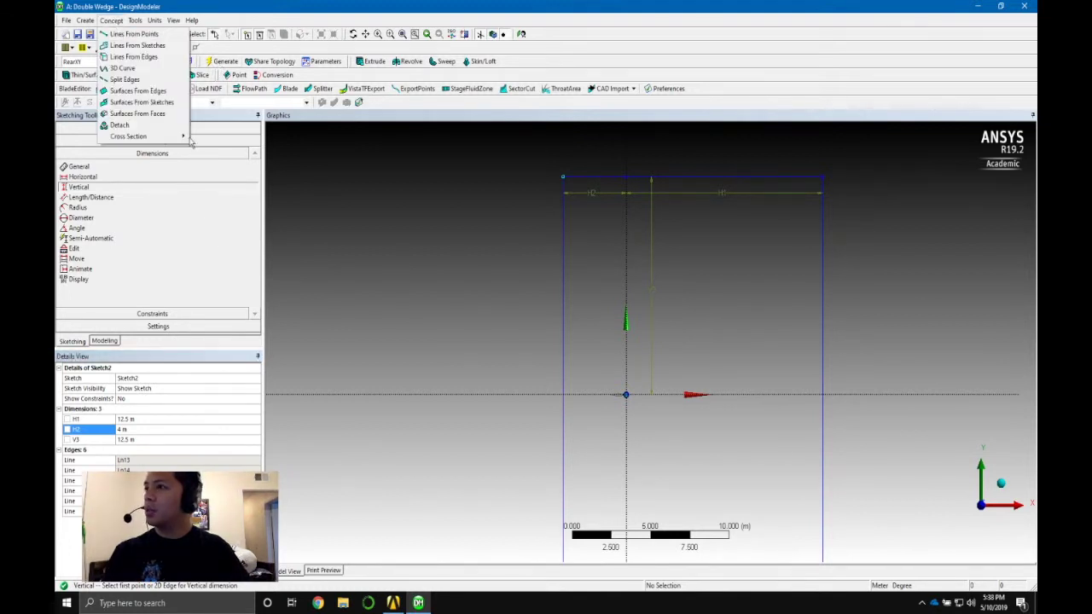
{"action": "left_click", "coordinate": [158, 102]}
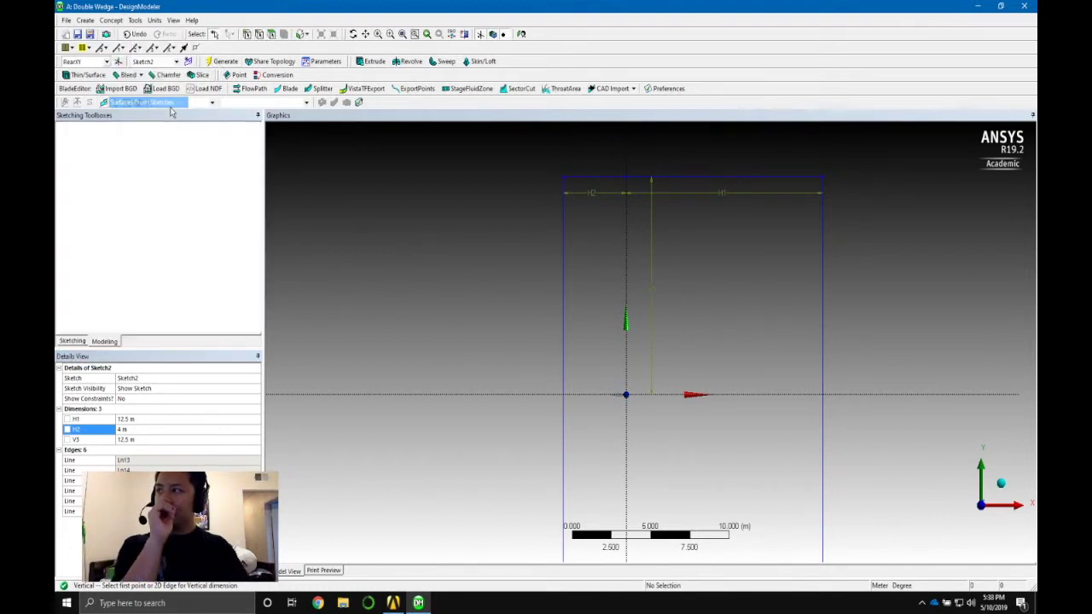
{"action": "left_click", "coordinate": [607, 178]}
{"action": "left_click", "coordinate": [683, 178], "text": "ctrl"}
{"action": "left_click", "coordinate": [563, 258], "text": "ctrl"}
{"action": "left_click", "coordinate": [823, 256], "text": "ctrl"}
{"action": "scroll", "coordinate": [877, 302], "scroll_direction": "down", "scroll_amount": 2}
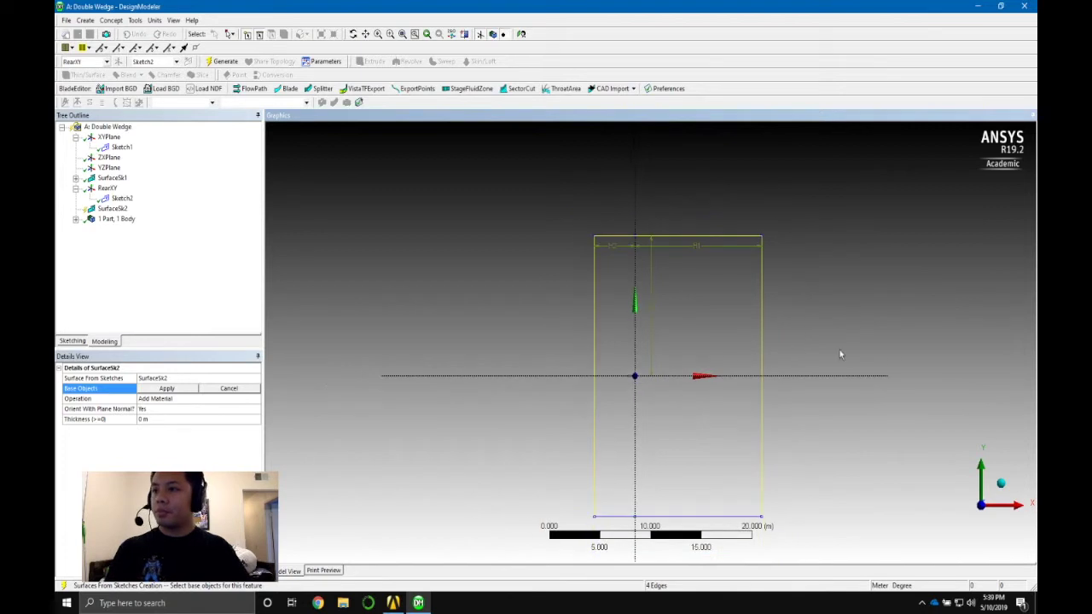
{"action": "left_click", "coordinate": [690, 517], "text": "ctrl"}
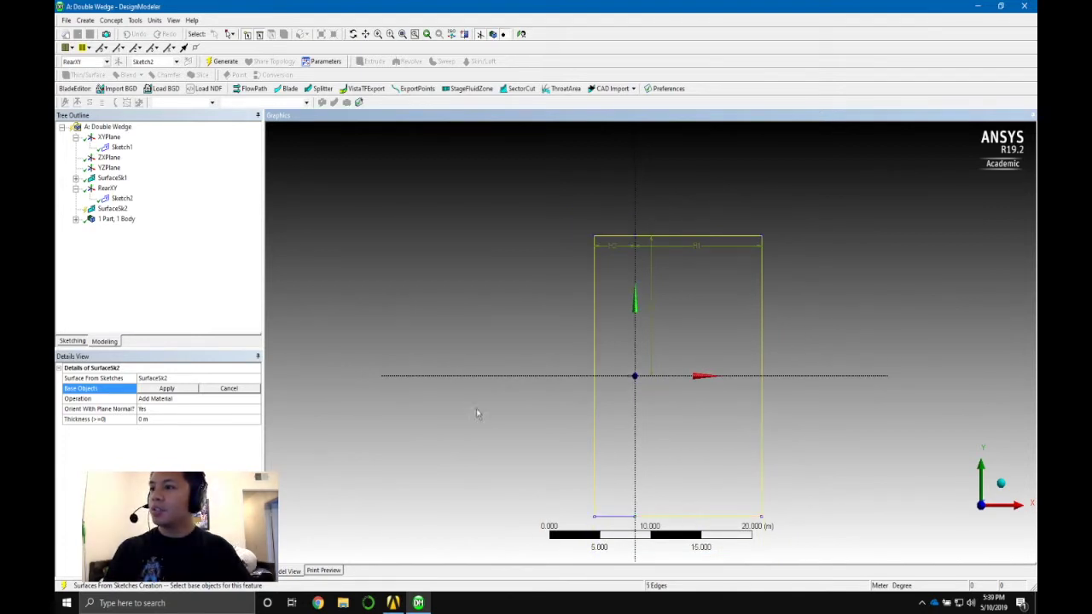
{"action": "left_click", "coordinate": [157, 389]}
- Set the flow domain surface's operation to Add Frozen and generate it
{"action": "left_click", "coordinate": [183, 399]}
{"action": "left_click", "coordinate": [256, 398]}
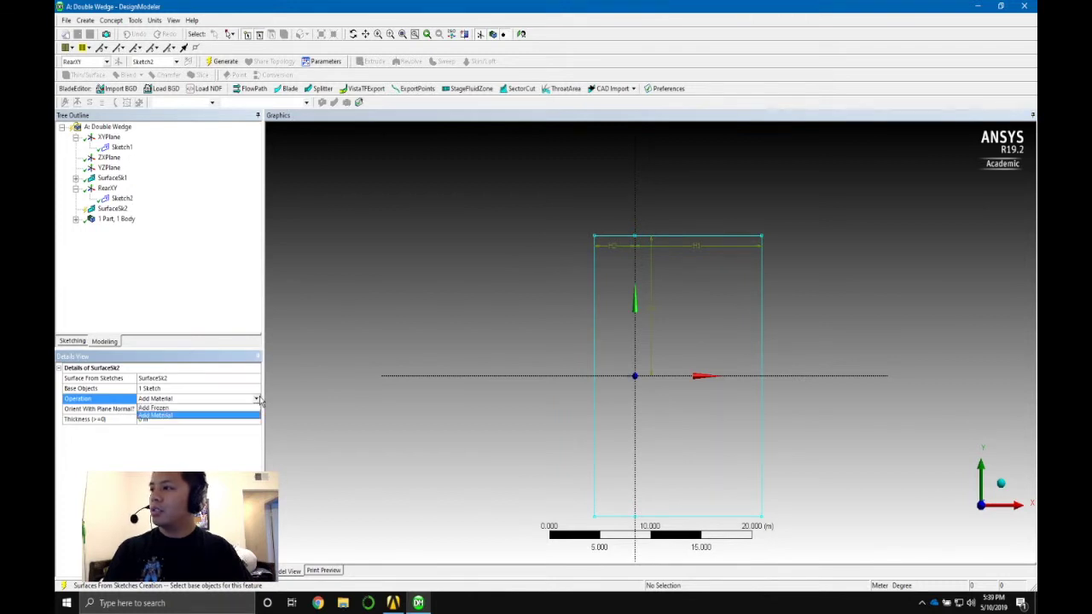
{"action": "left_click", "coordinate": [220, 409]}
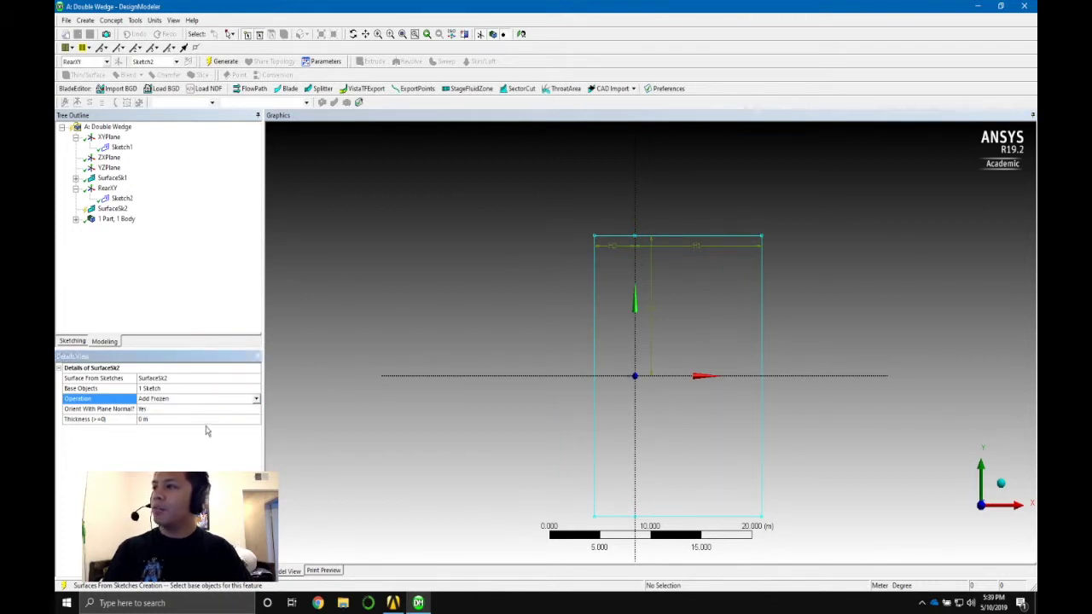
{"action": "left_click", "coordinate": [224, 61]}
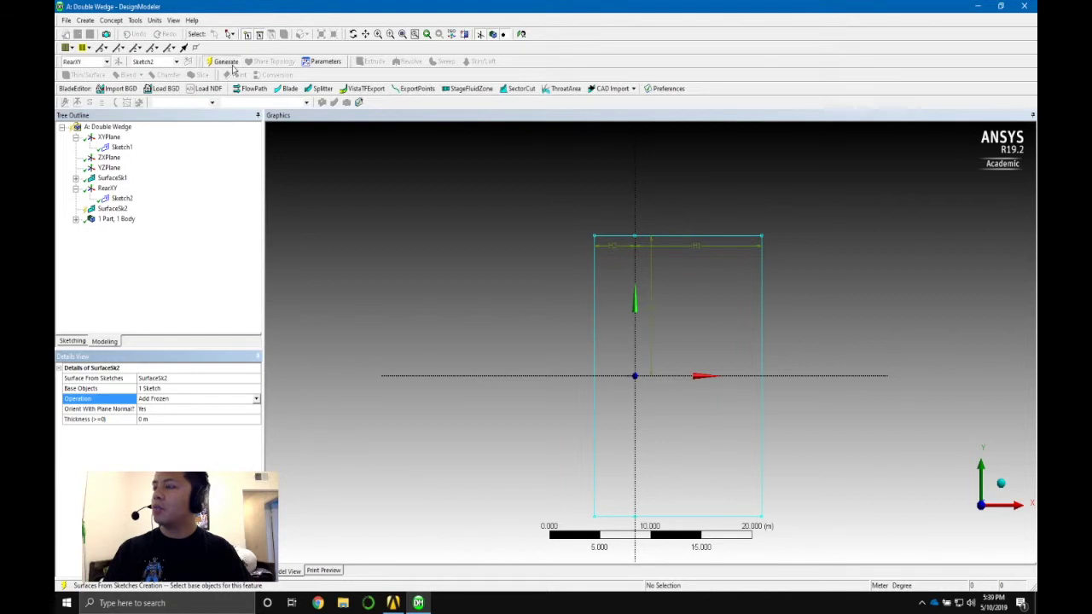
{"action": "scroll", "coordinate": [718, 344], "scroll_direction": "up", "scroll_amount": 3}
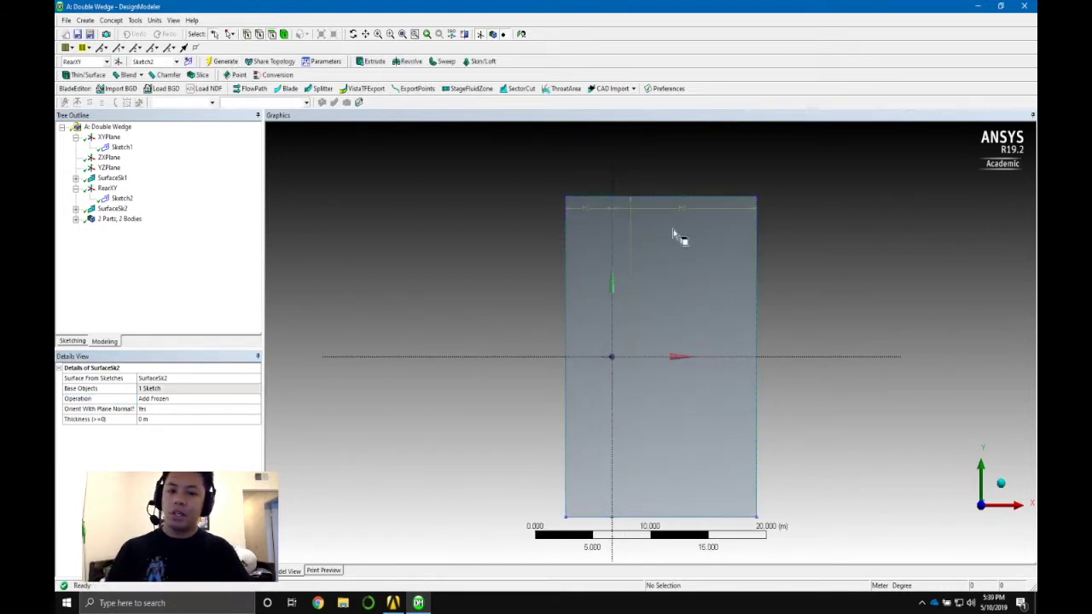
- Create a Boolean feature with the small wedge surface body as tool body and set its operation to Subtract
{"action": "left_click", "coordinate": [76, 220]}
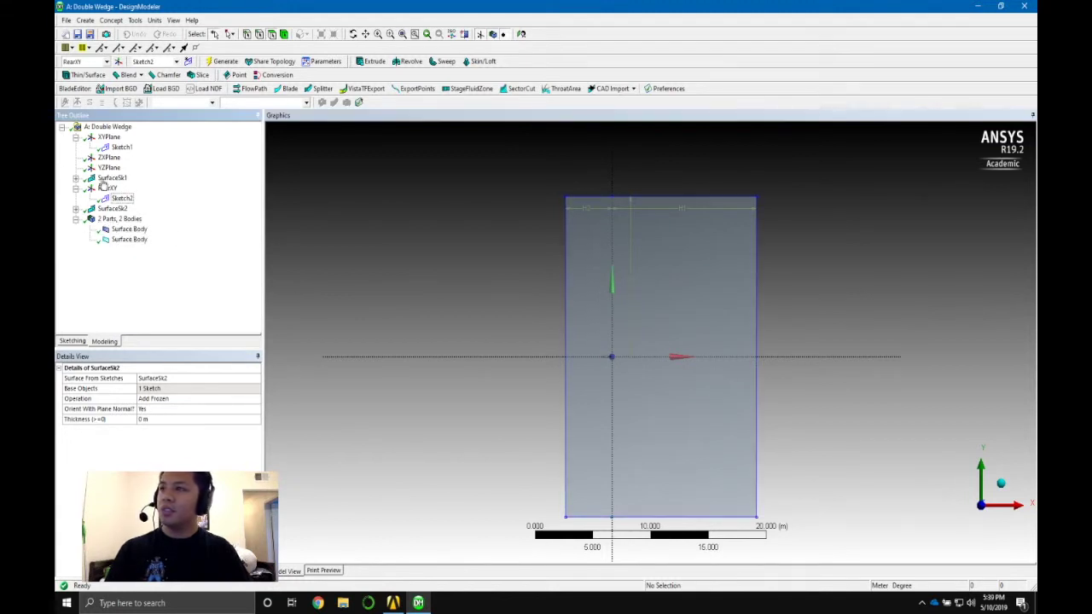
{"action": "left_click", "coordinate": [128, 230]}
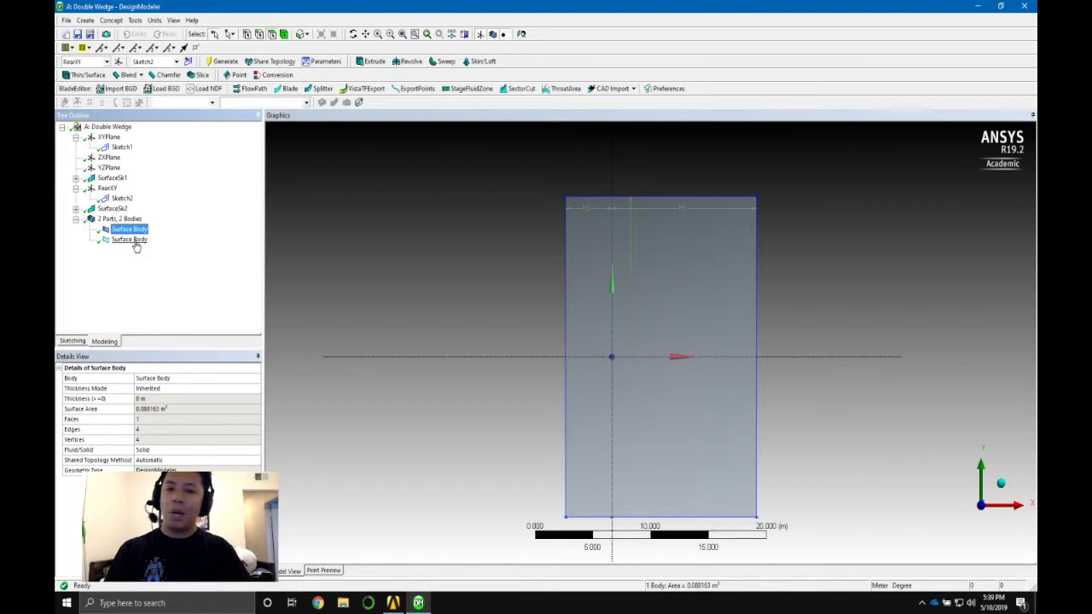
{"action": "left_click", "coordinate": [129, 240]}
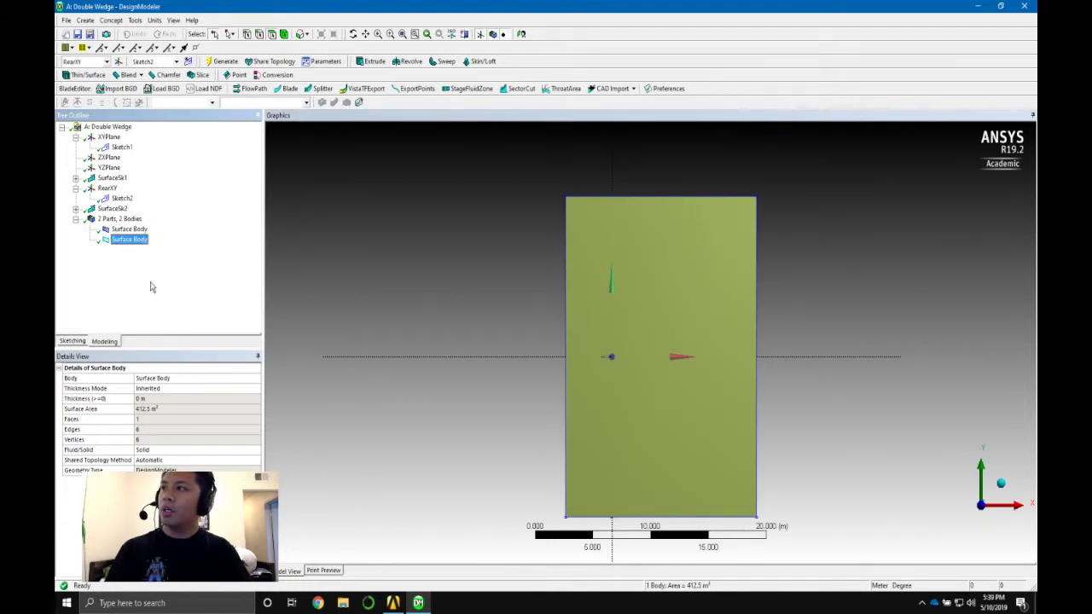
{"action": "left_click", "coordinate": [128, 231]}
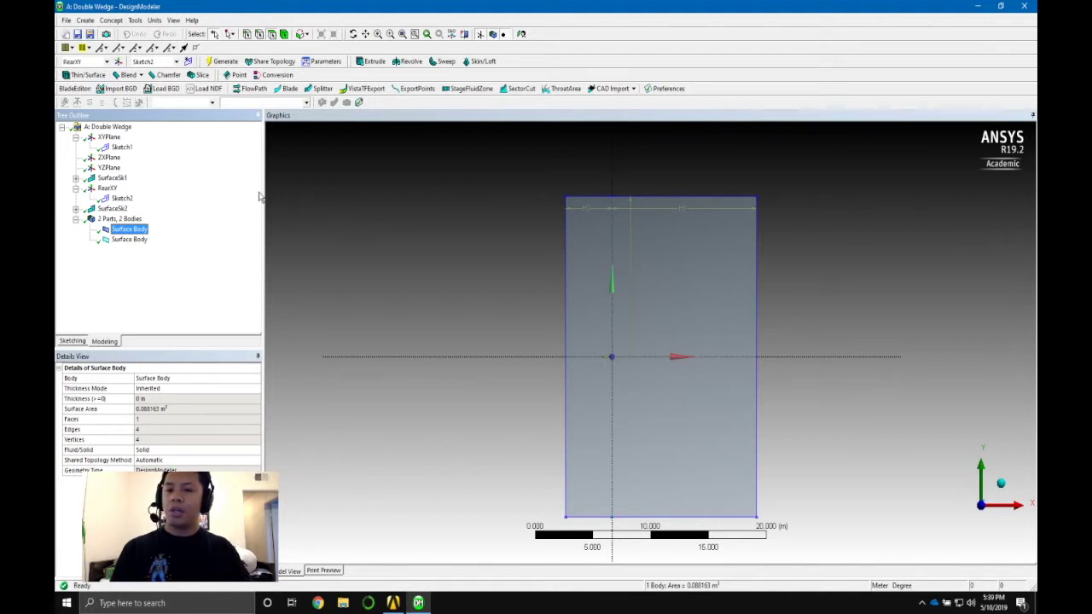
{"action": "left_click", "coordinate": [112, 20]}
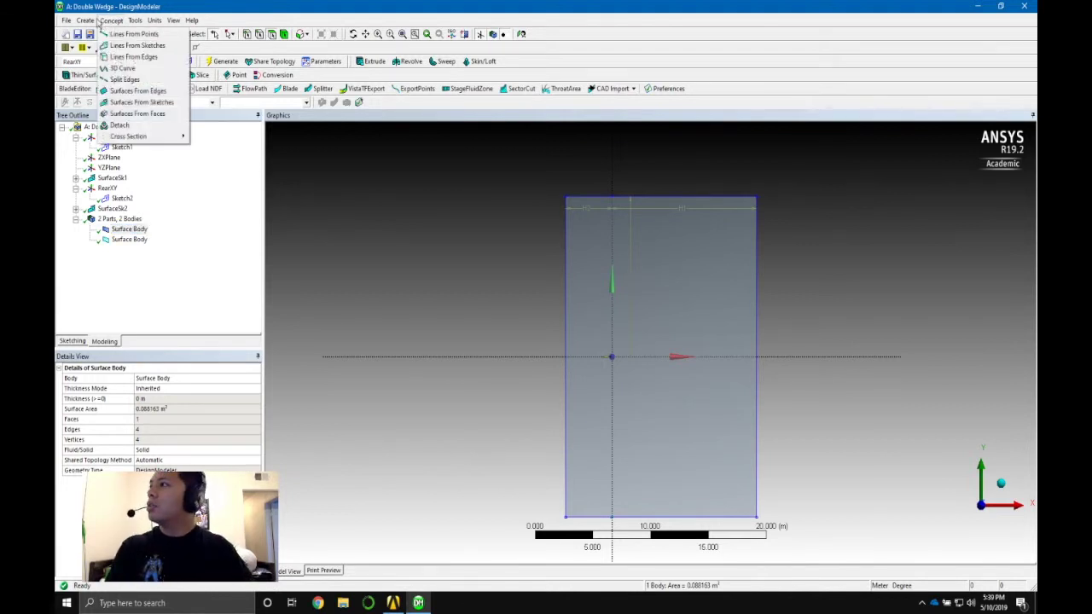
{"action": "mouse_move", "coordinate": [92, 24]}
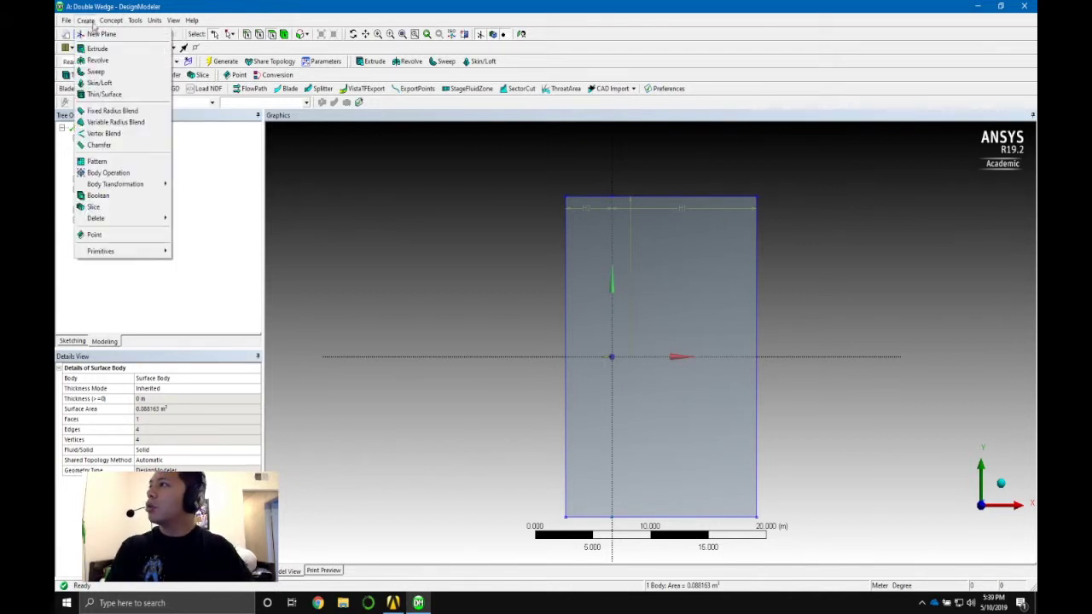
{"action": "left_click", "coordinate": [136, 195]}
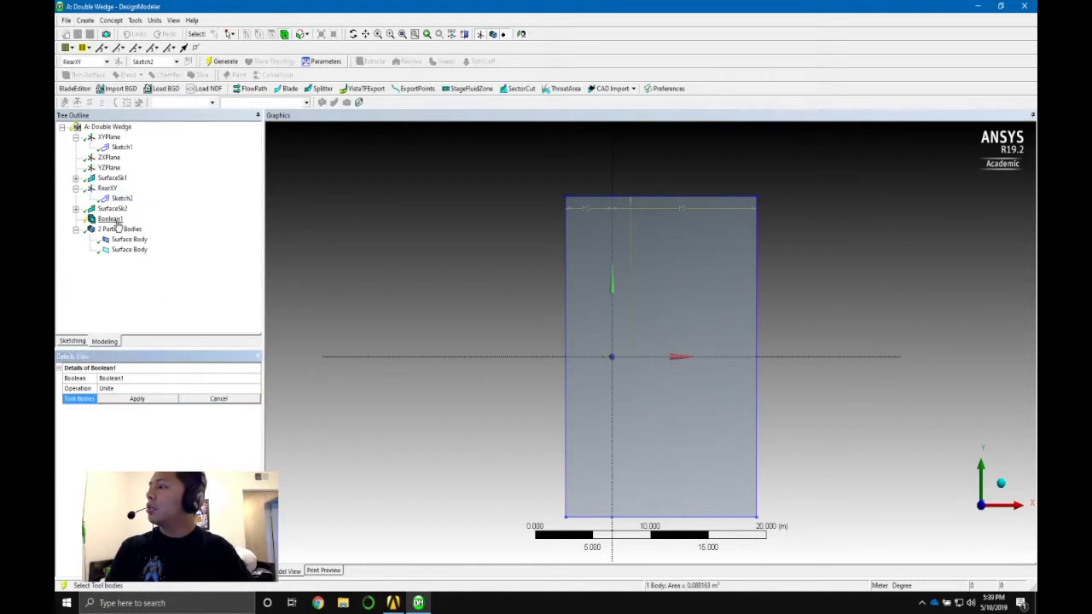
{"action": "left_click", "coordinate": [170, 398]}
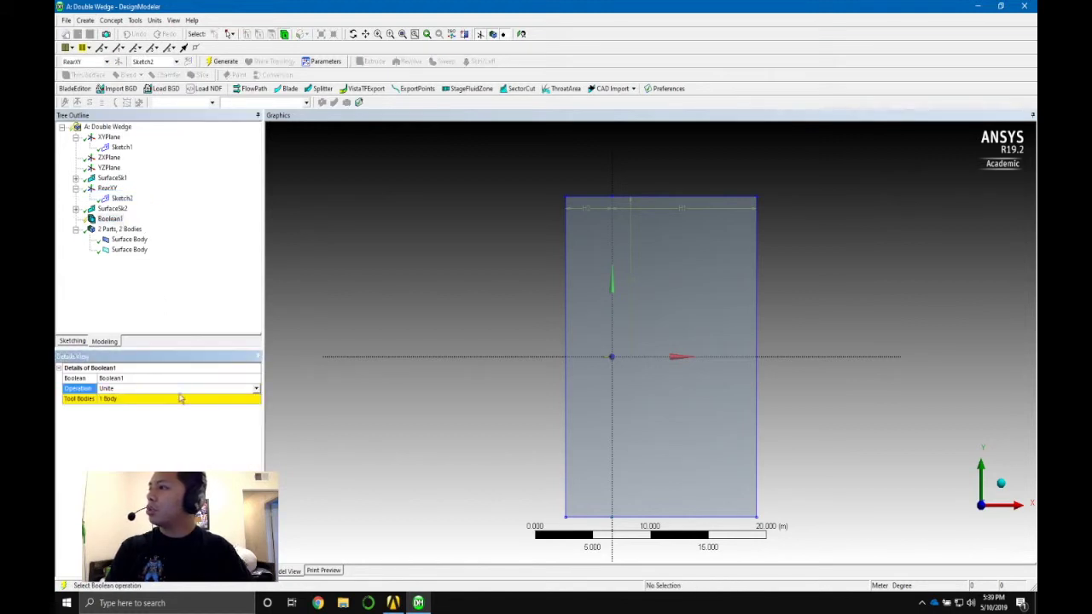
{"action": "left_click", "coordinate": [256, 390]}
{"action": "left_click", "coordinate": [163, 405]}
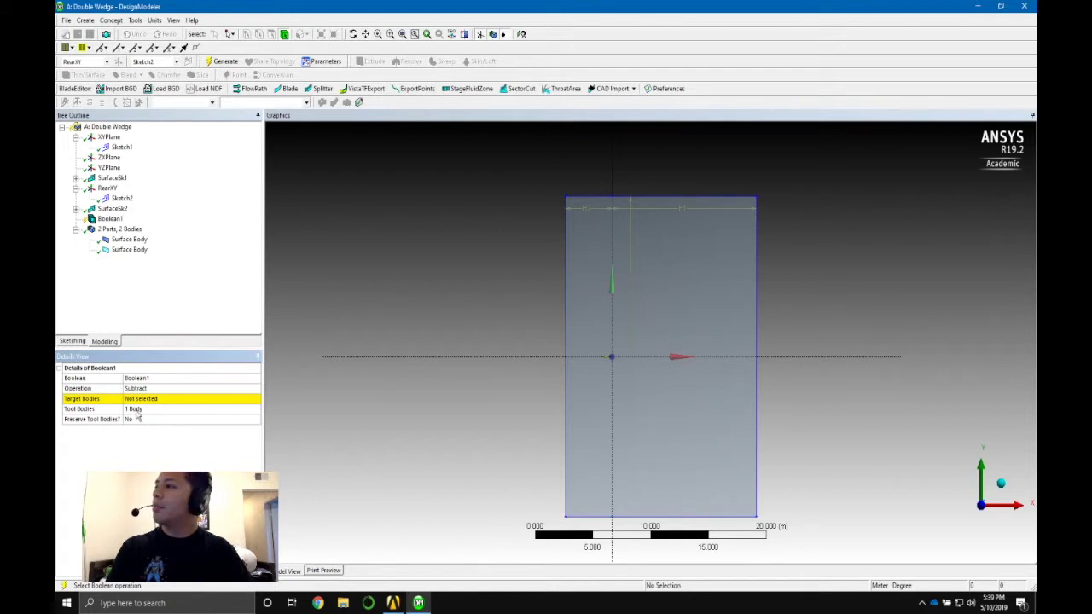
- Assign the large flow domain surface body as the target body of the Boolean subtraction
{"action": "left_click", "coordinate": [169, 399]}
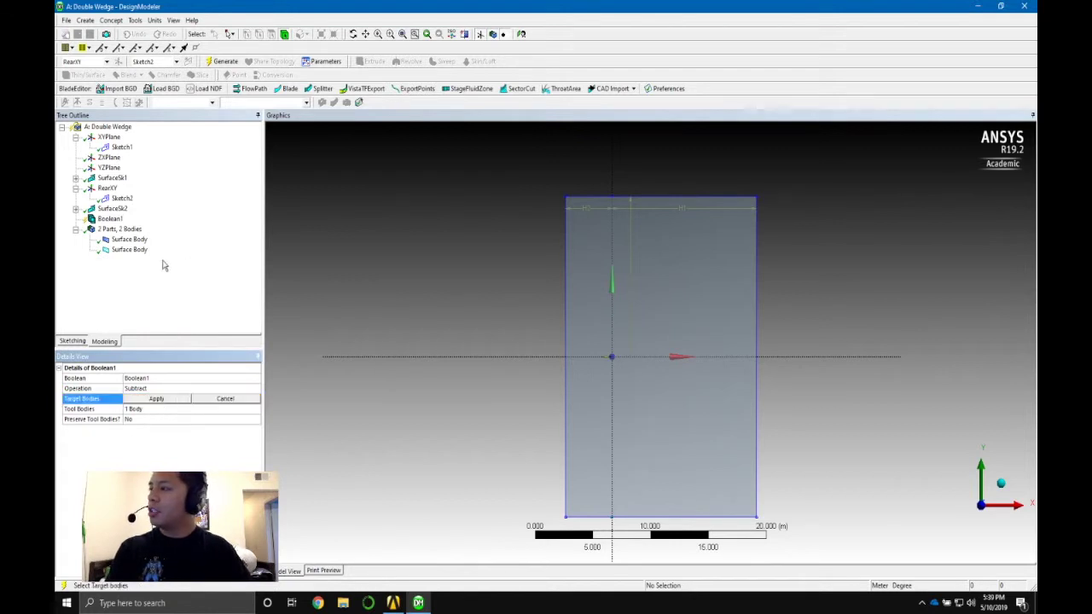
{"action": "left_click", "coordinate": [671, 304]}
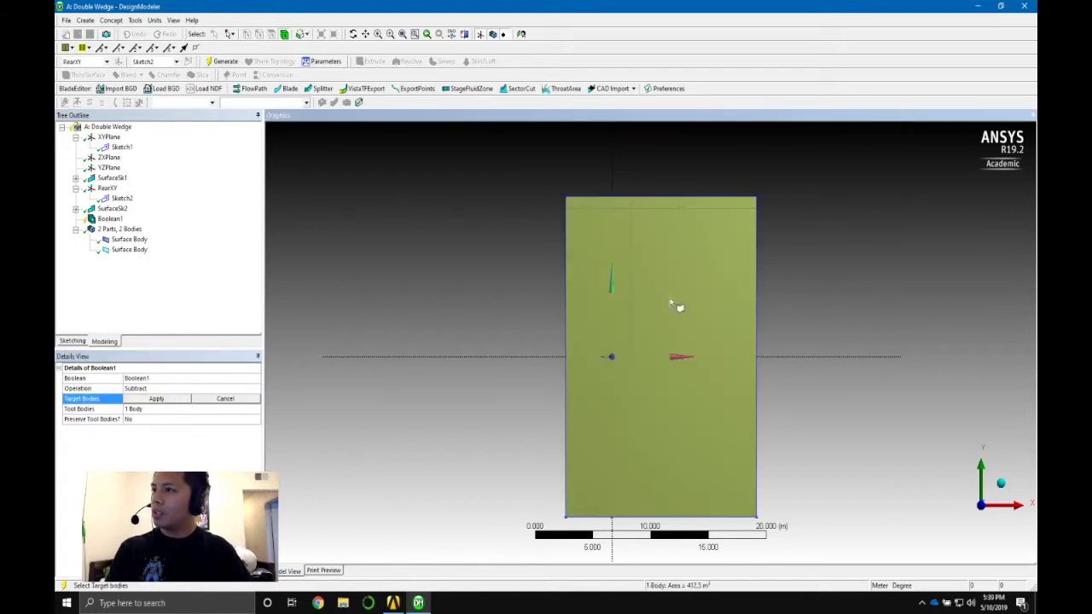
{"action": "left_click", "coordinate": [129, 249]}
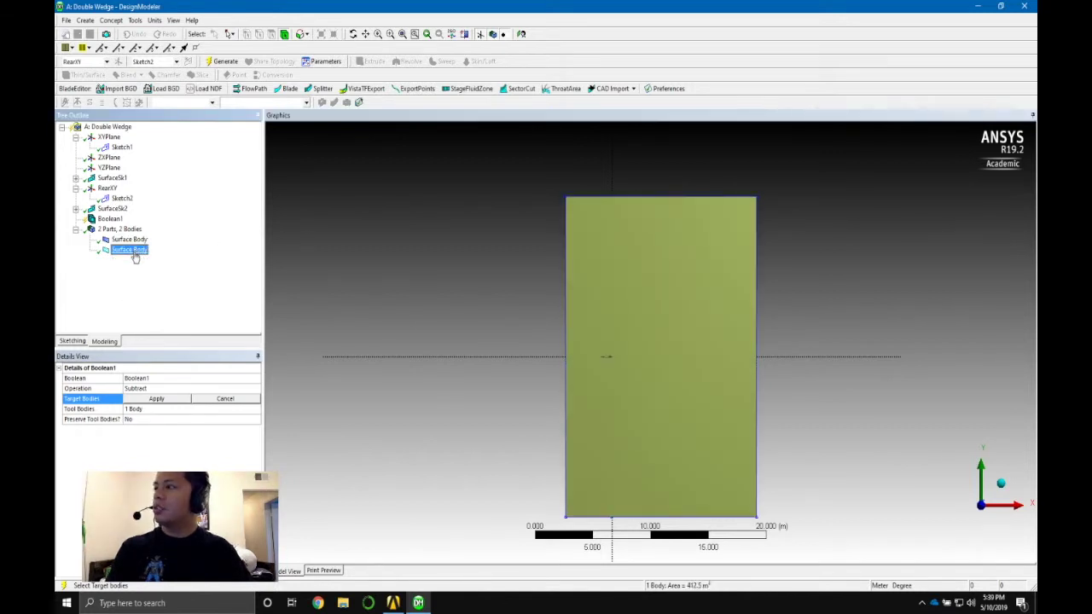
{"action": "left_click", "coordinate": [157, 398]}
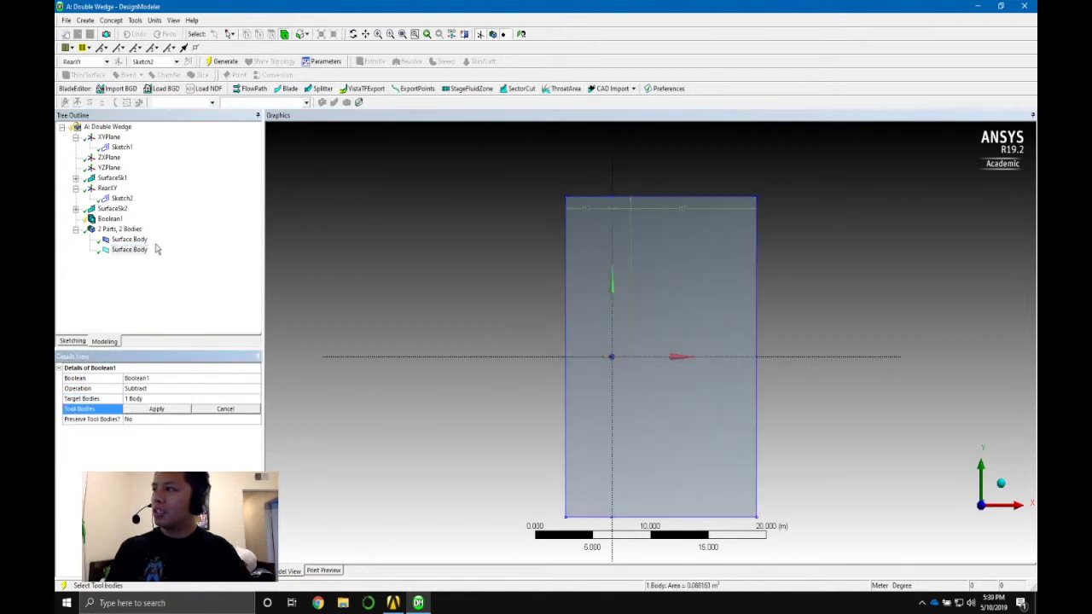
- Confirm the wedge surface body as the subtraction's tool body and generate the Boolean
{"action": "scroll", "coordinate": [611, 385], "scroll_direction": "up", "scroll_amount": 2}
{"action": "left_click", "coordinate": [594, 368]}
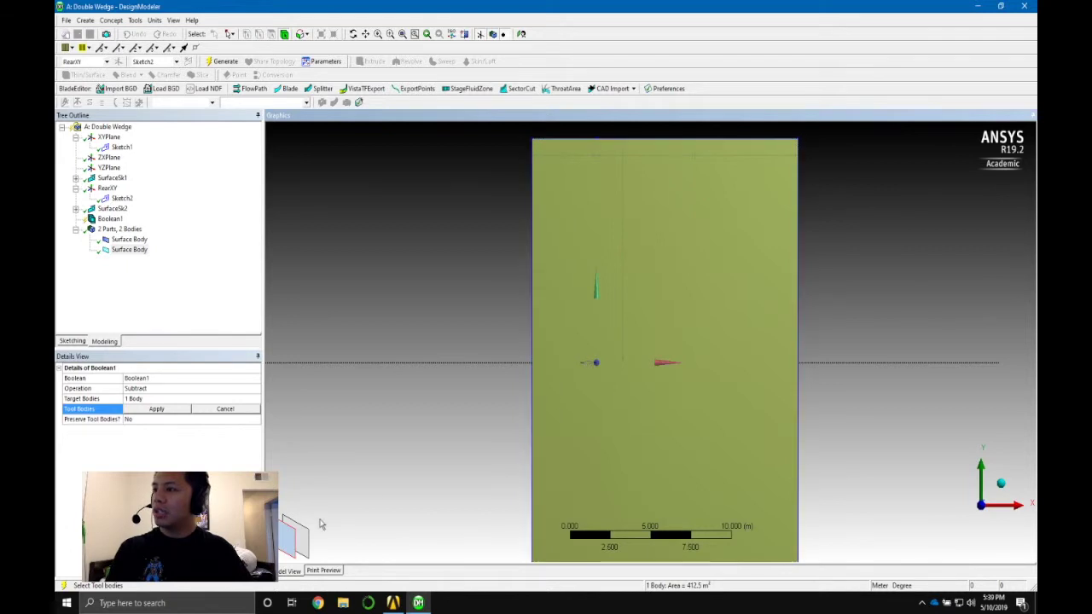
{"action": "left_click", "coordinate": [309, 537]}
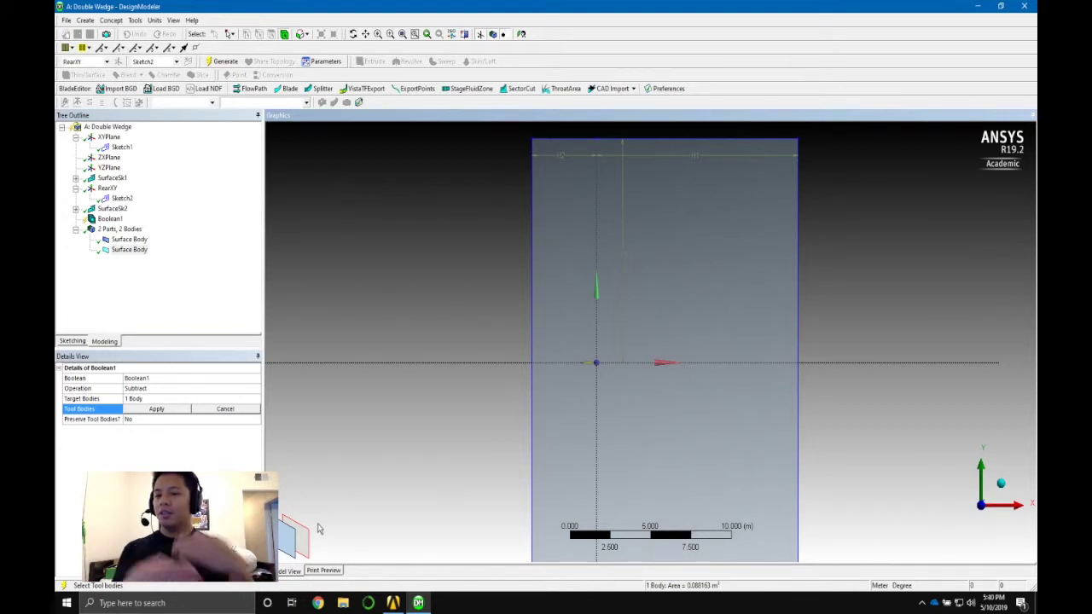
{"action": "left_click", "coordinate": [129, 250]}
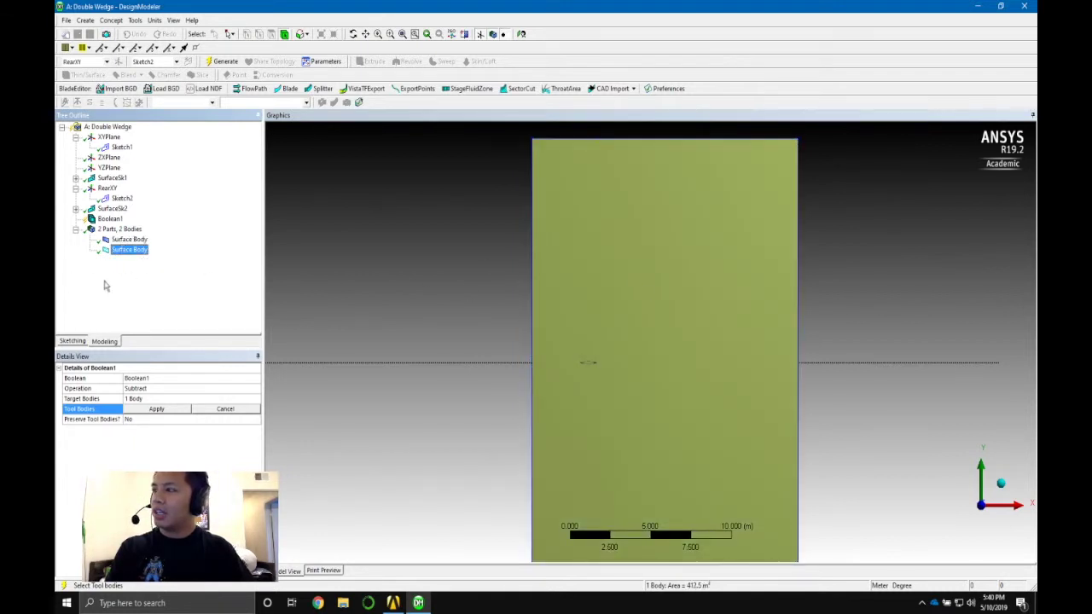
{"action": "left_click", "coordinate": [132, 240]}
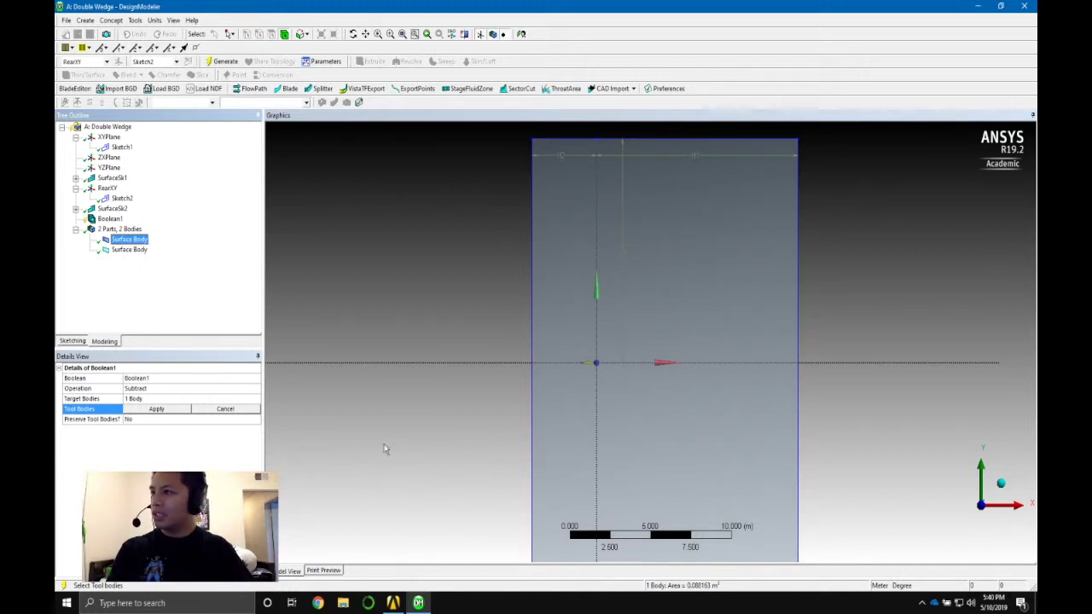
{"action": "left_click", "coordinate": [154, 410]}
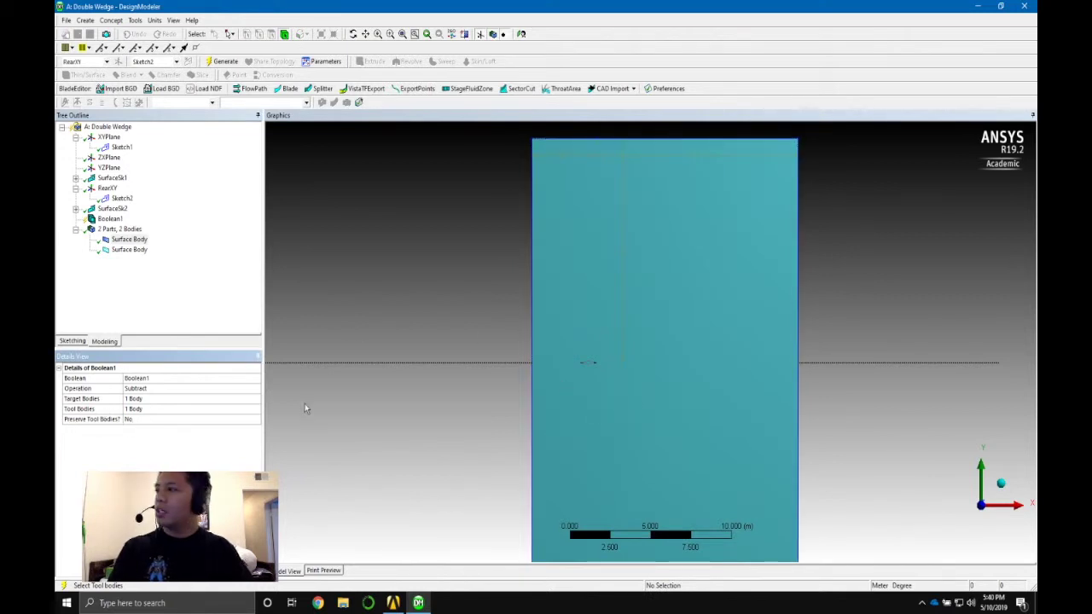
{"action": "left_click", "coordinate": [222, 62]}
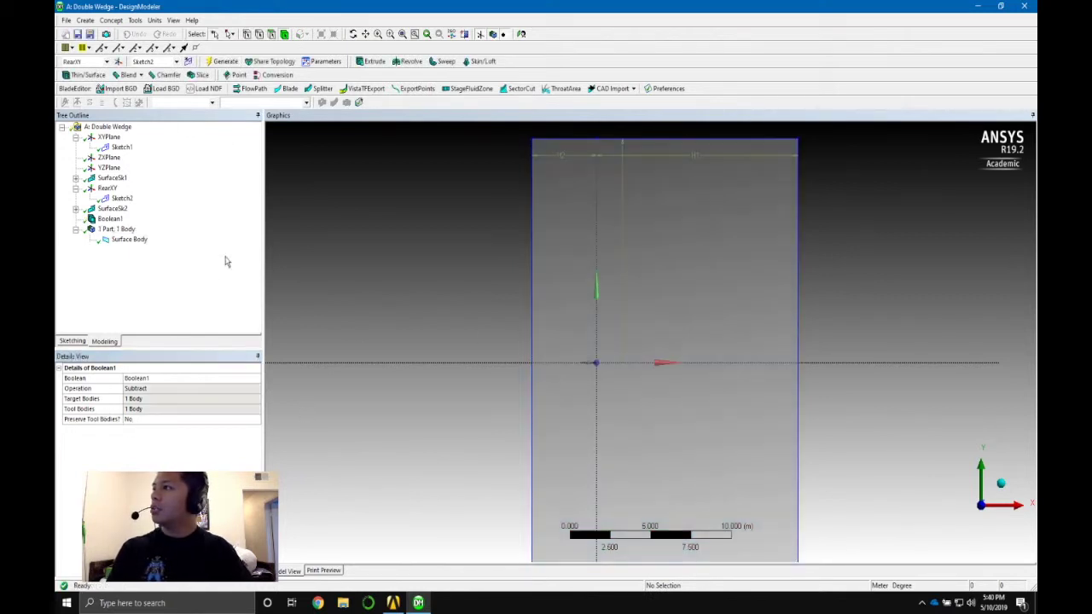
- Inspect the remaining surface body closely around the double wedge near the origin
{"action": "left_click", "coordinate": [129, 239]}
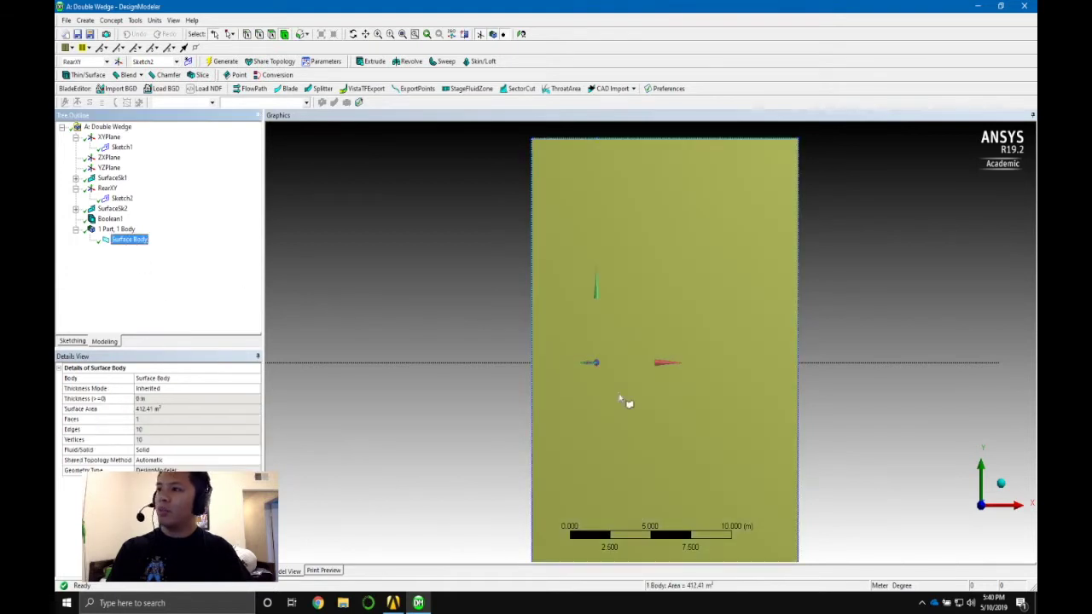
{"action": "scroll", "coordinate": [621, 401], "scroll_direction": "up", "scroll_amount": 4}
{"action": "left_click", "coordinate": [553, 427]}
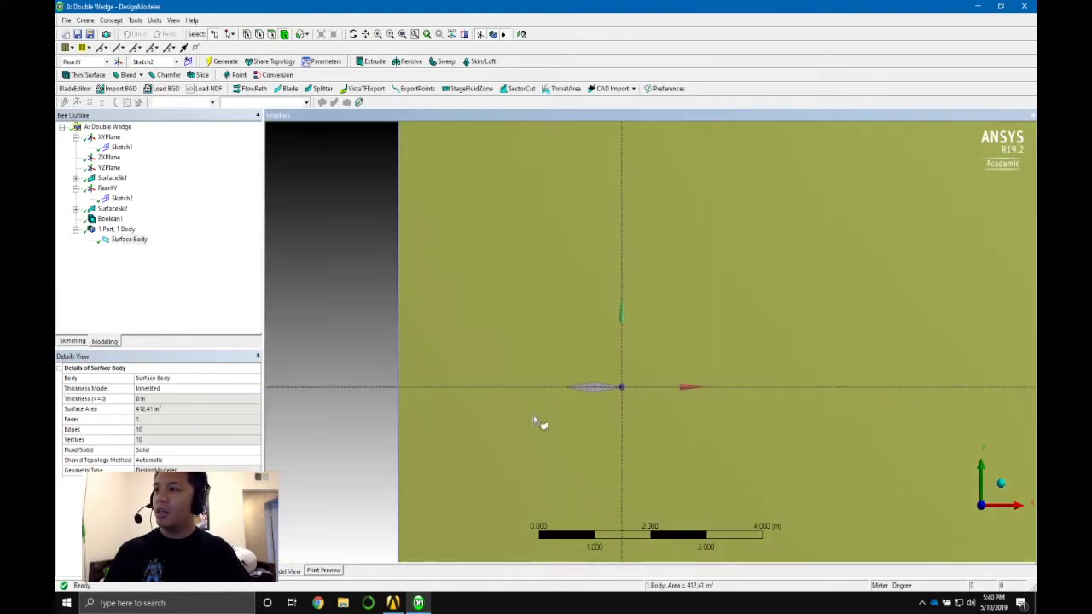
{"action": "scroll", "coordinate": [632, 394], "scroll_direction": "up", "scroll_amount": 2}
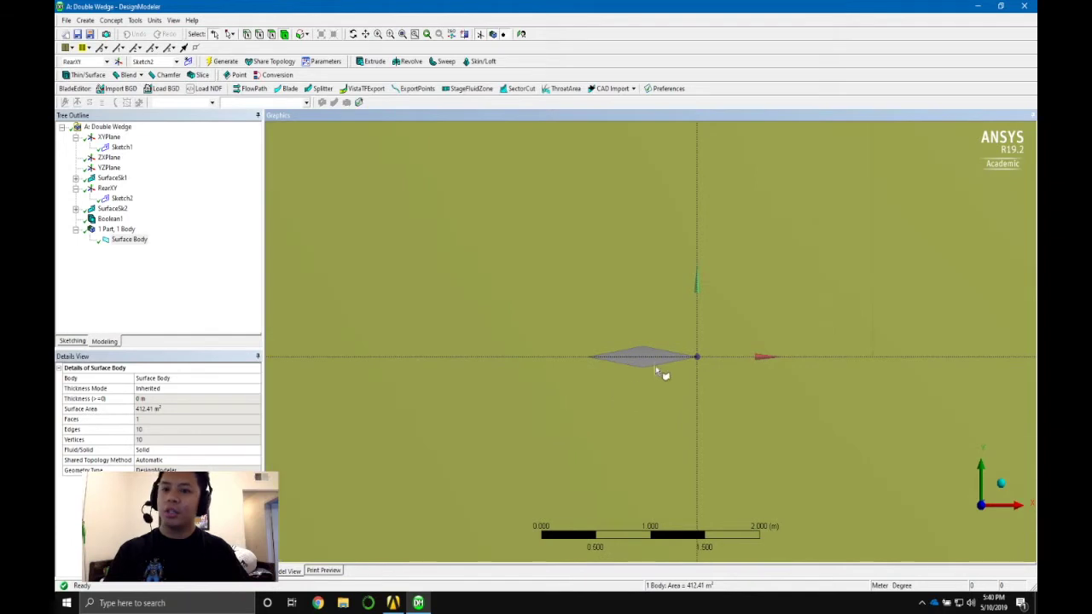
{"action": "scroll", "coordinate": [654, 365], "scroll_direction": "down", "scroll_amount": 6}
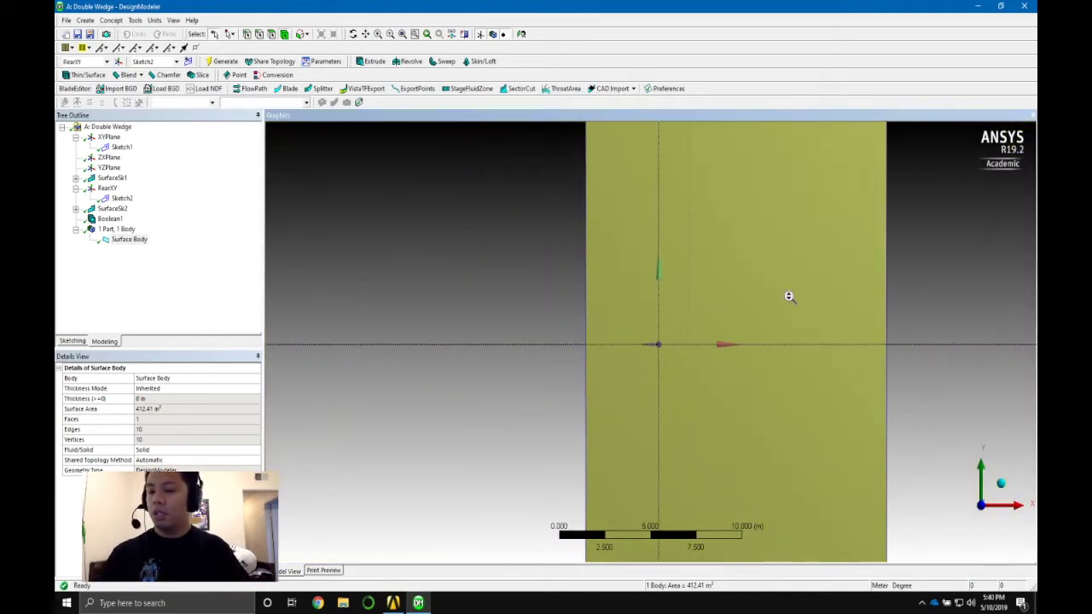
{"action": "scroll", "coordinate": [689, 302], "scroll_direction": "down", "scroll_amount": 3}
{"action": "scroll", "coordinate": [693, 299], "scroll_direction": "up", "scroll_amount": 1}
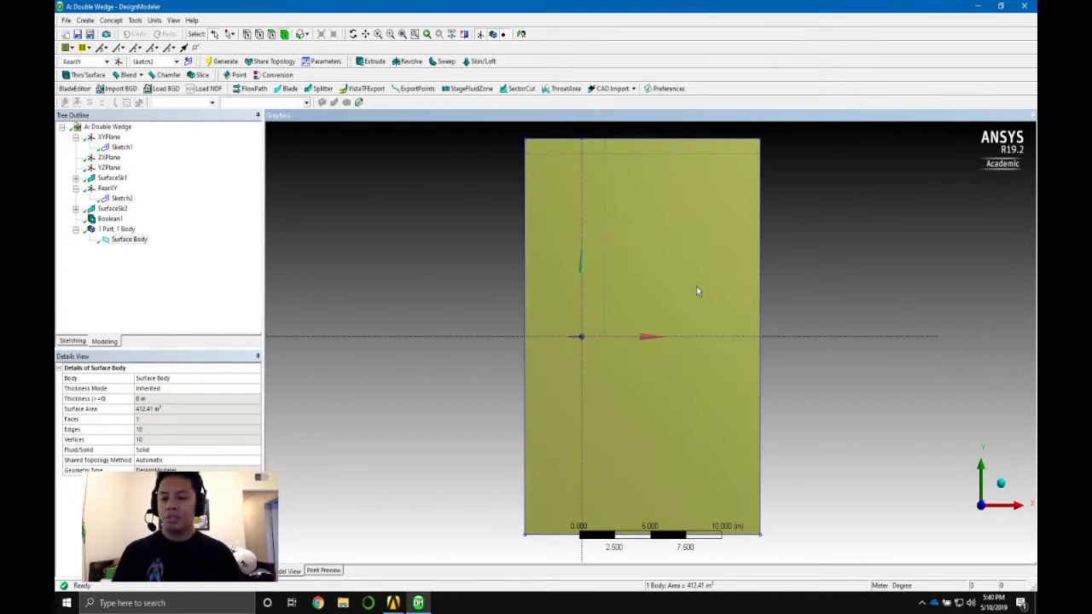
{"action": "scroll", "coordinate": [708, 293], "scroll_direction": "up", "scroll_amount": 1}
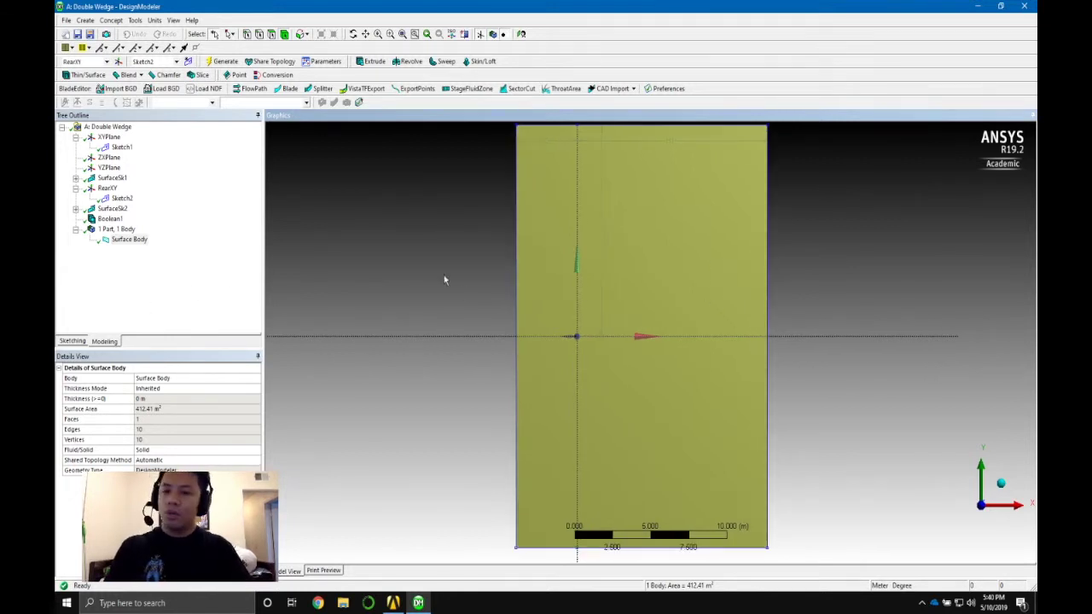
{"action": "key", "text": "F7"}
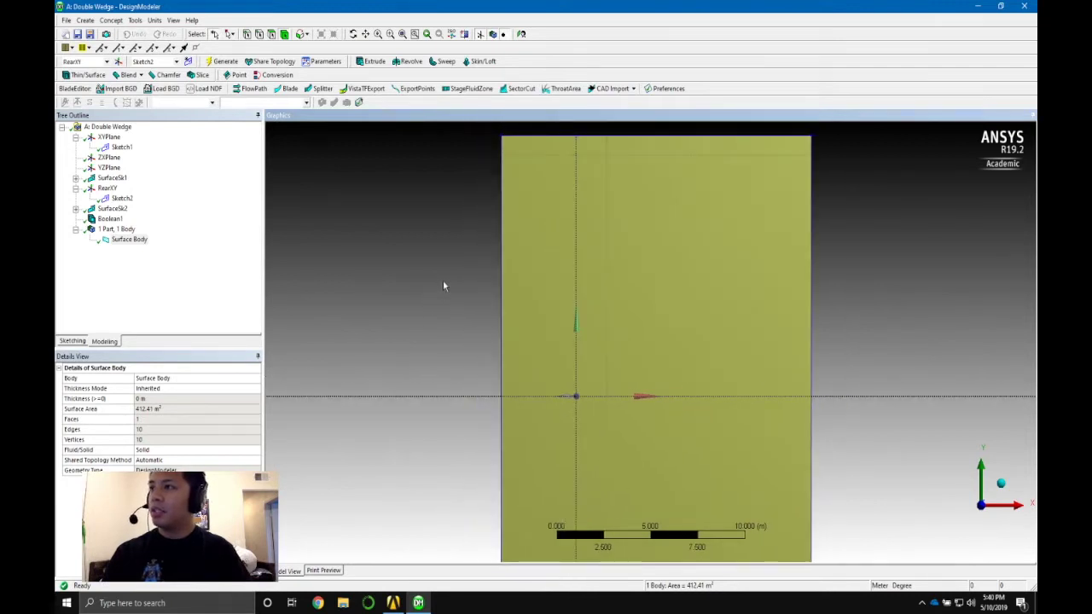
{"action": "middle_click_drag", "start_coordinate": [547, 281], "coordinate": [550, 314], "text": "ctrl"}
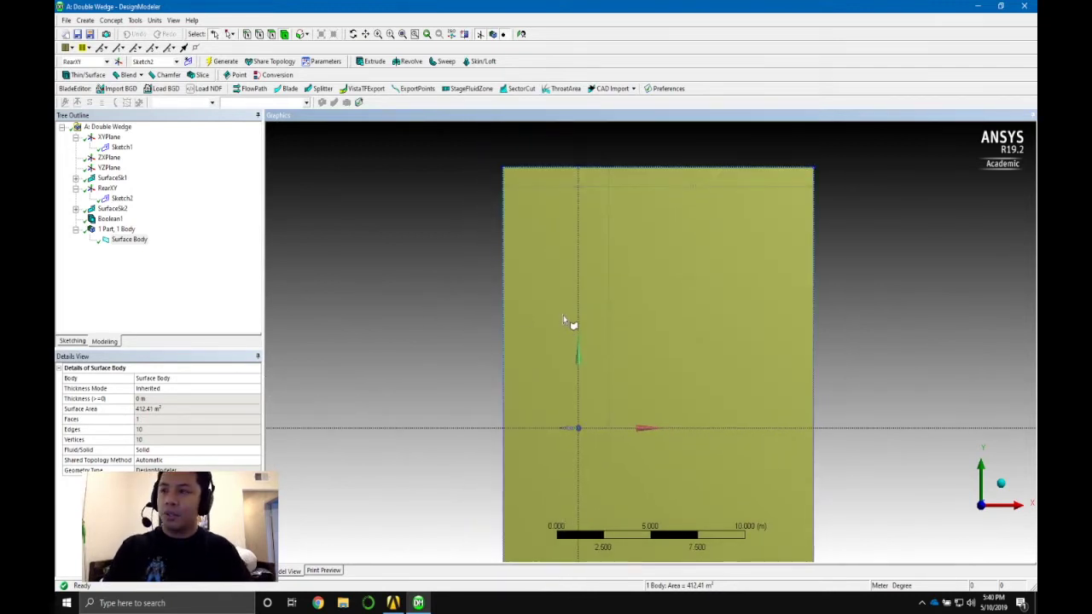
{"action": "scroll", "coordinate": [587, 342], "scroll_direction": "up", "scroll_amount": 2}
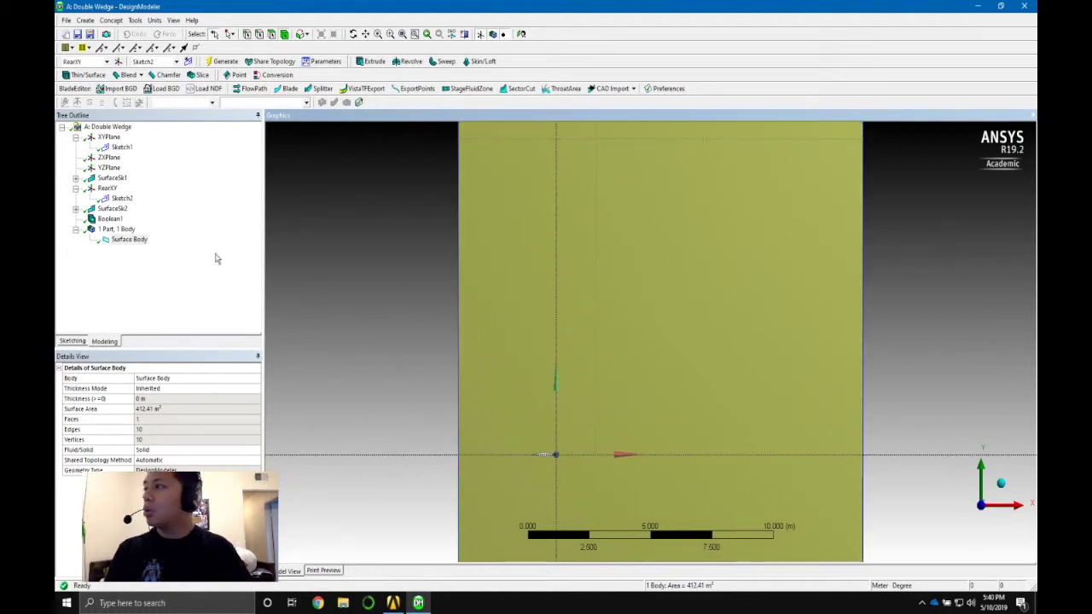
- Create a new plane and rename it RearYZ
{"action": "left_click", "coordinate": [118, 62]}
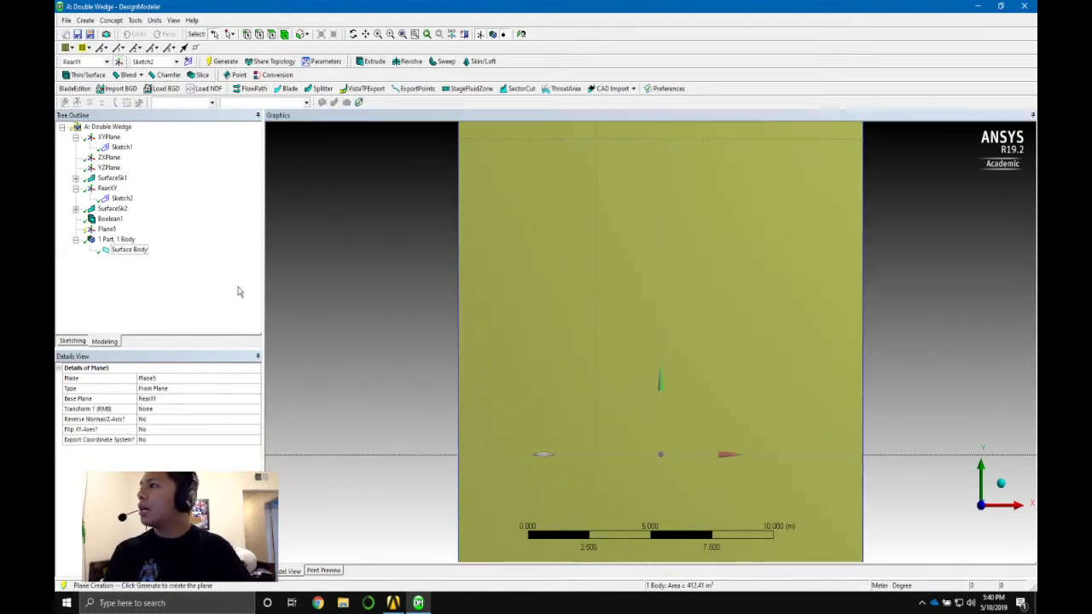
{"action": "left_click", "coordinate": [107, 229]}
{"action": "right_click", "coordinate": [122, 260]}
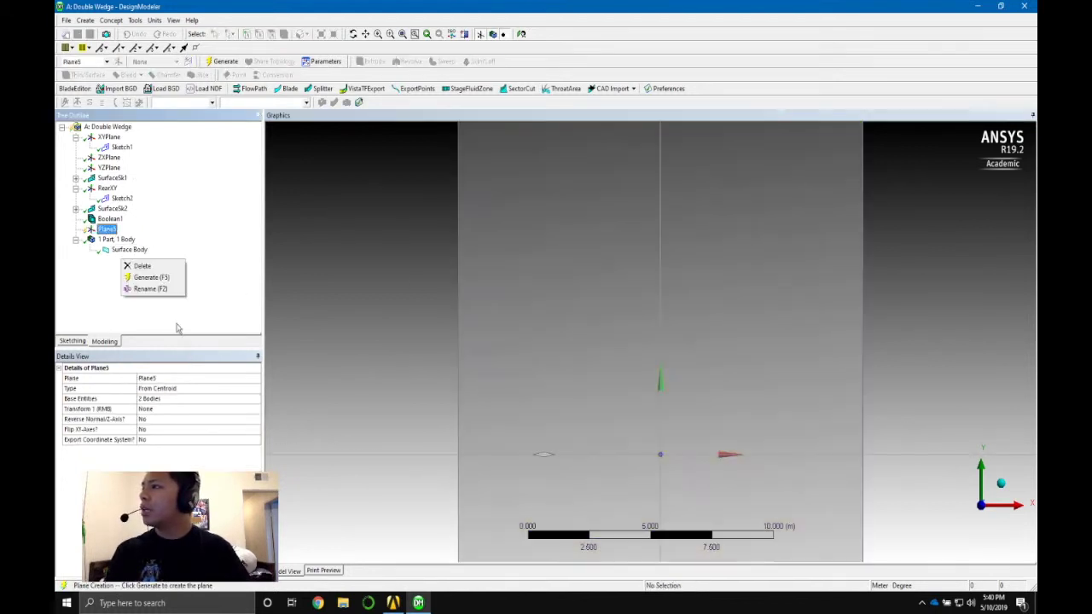
{"action": "left_click", "coordinate": [147, 288]}
{"action": "type", "text": "RearYZ"}
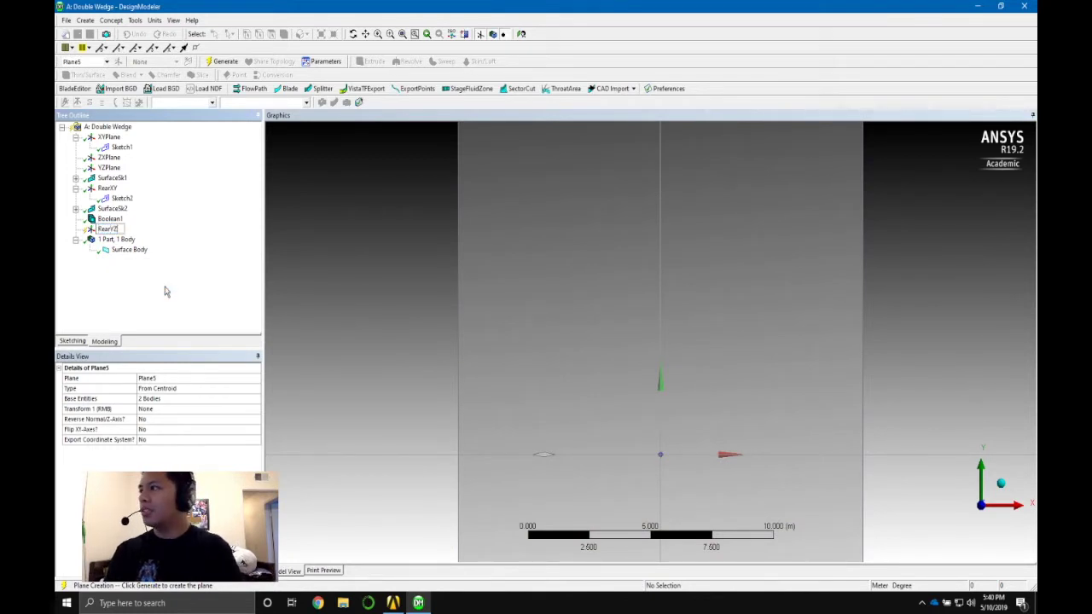
{"action": "key", "text": "Return"}
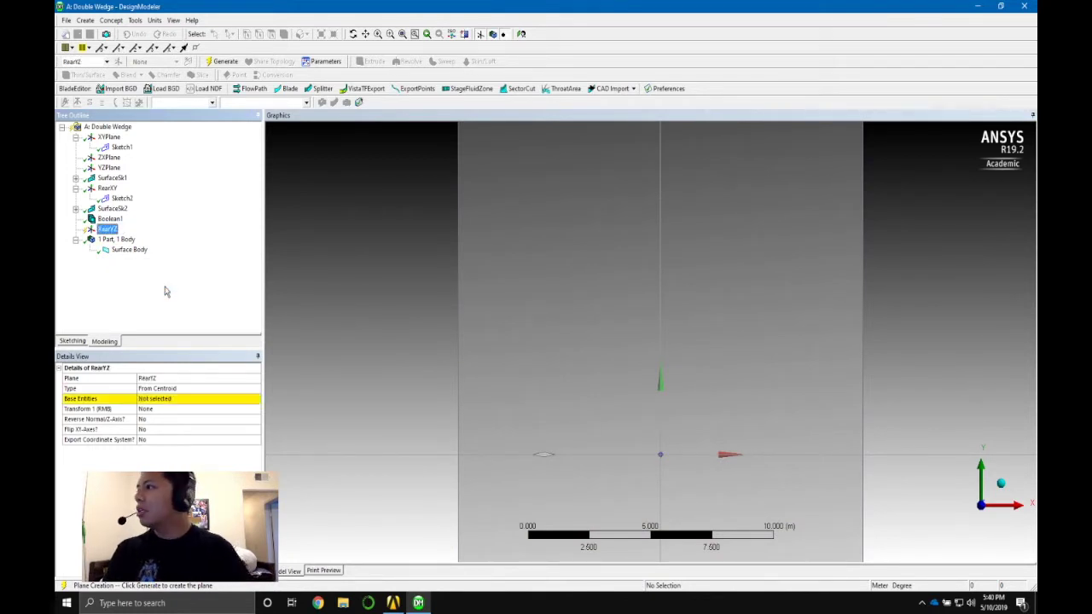
- Set the RearYZ plane's type to From Plane
{"action": "left_click", "coordinate": [193, 399]}
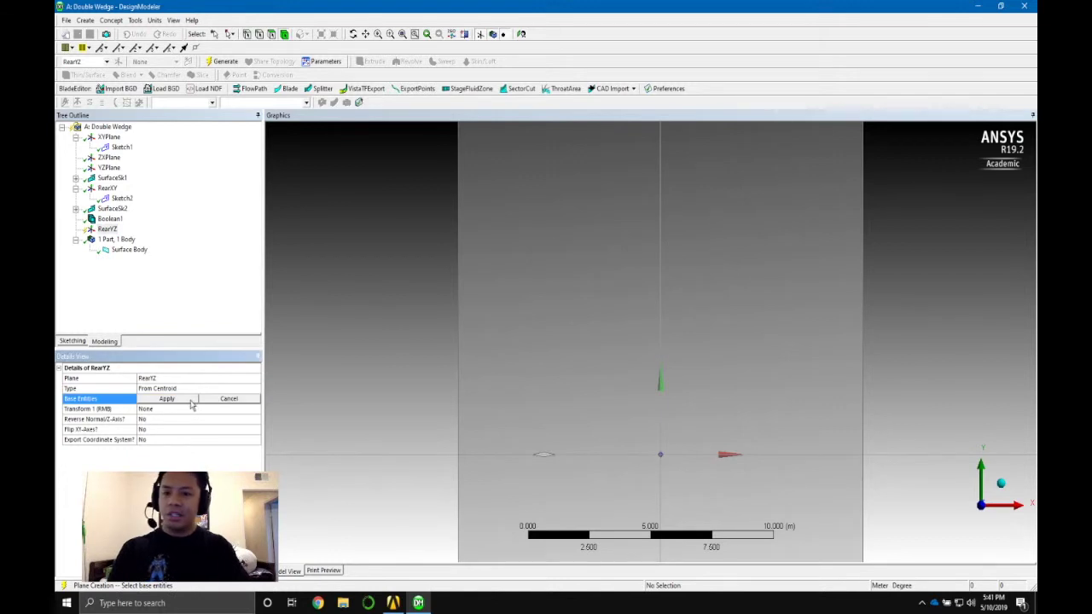
{"action": "left_click", "coordinate": [201, 390]}
{"action": "left_click", "coordinate": [255, 391]}
{"action": "left_click", "coordinate": [220, 400]}
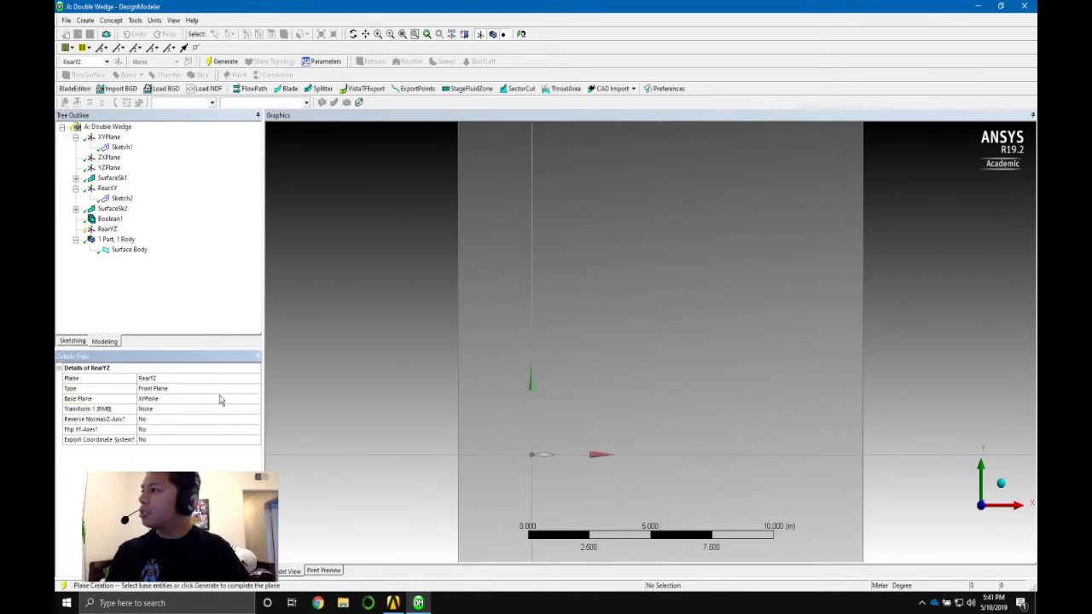
{"action": "left_click", "coordinate": [109, 168]}
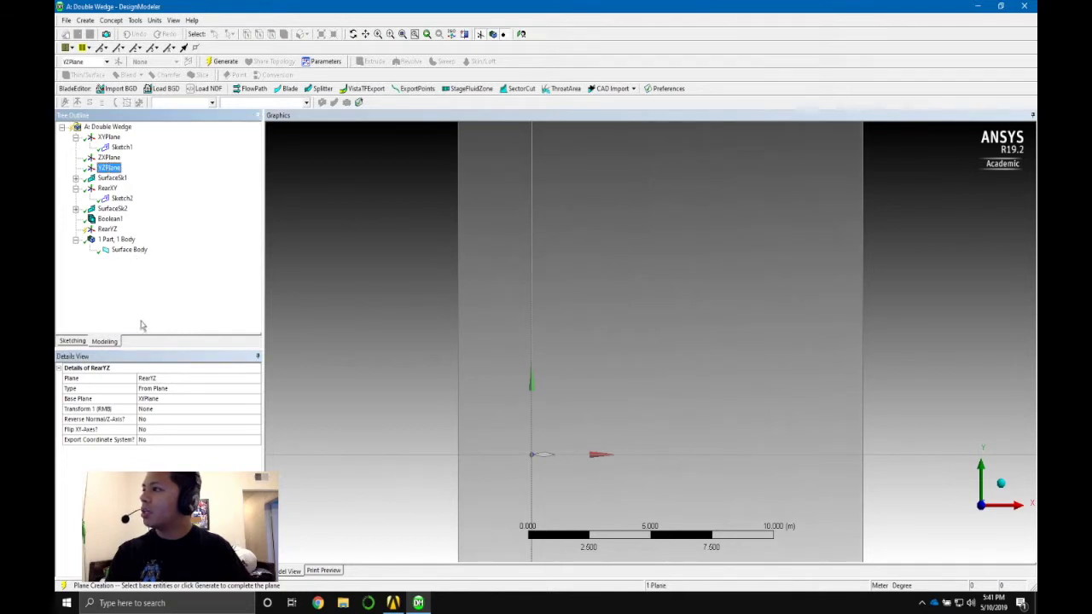
- Give the RearYZ plane an Offset Global X transform with a value of 1 m
{"action": "left_click", "coordinate": [164, 410]}
{"action": "left_click", "coordinate": [257, 410]}
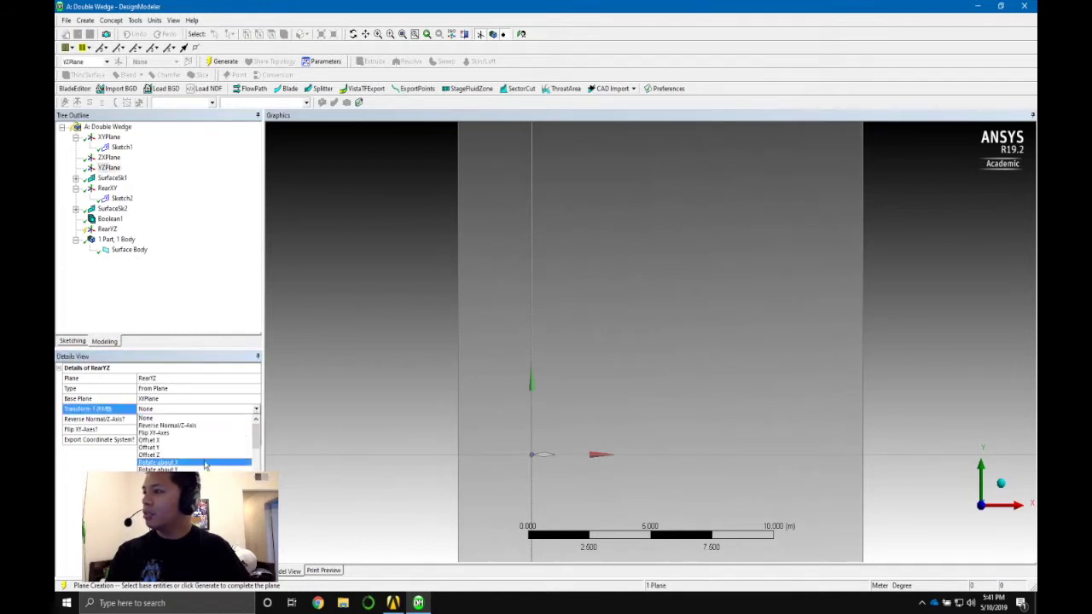
{"action": "left_click", "coordinate": [249, 462]}
{"action": "left_click", "coordinate": [235, 408]}
{"action": "left_click", "coordinate": [256, 409]}
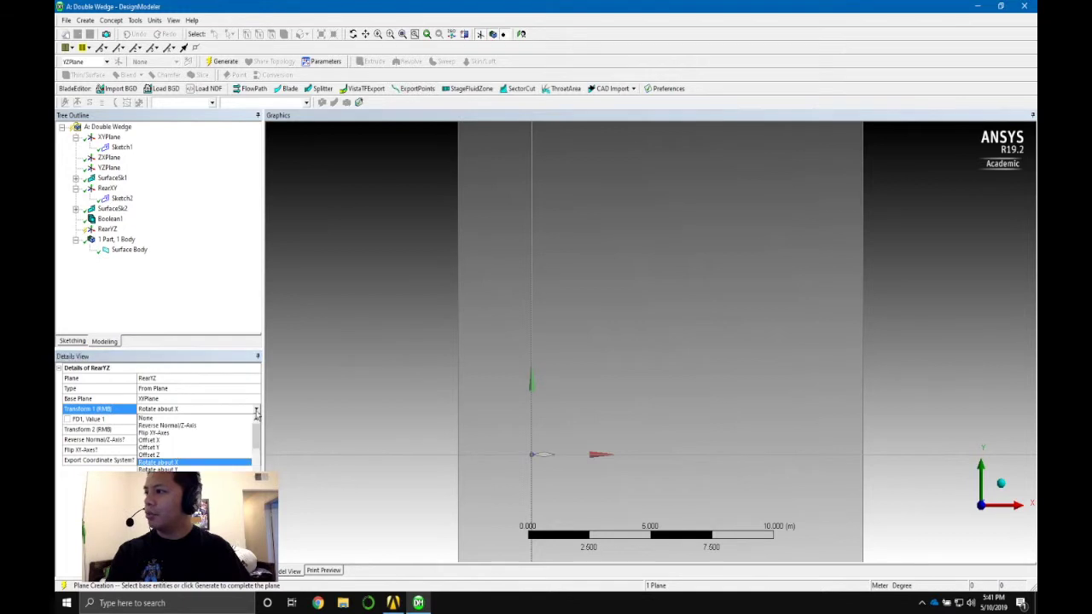
{"action": "scroll", "coordinate": [170, 462], "scroll_direction": "down", "scroll_amount": 2}
{"action": "left_click", "coordinate": [171, 462]}
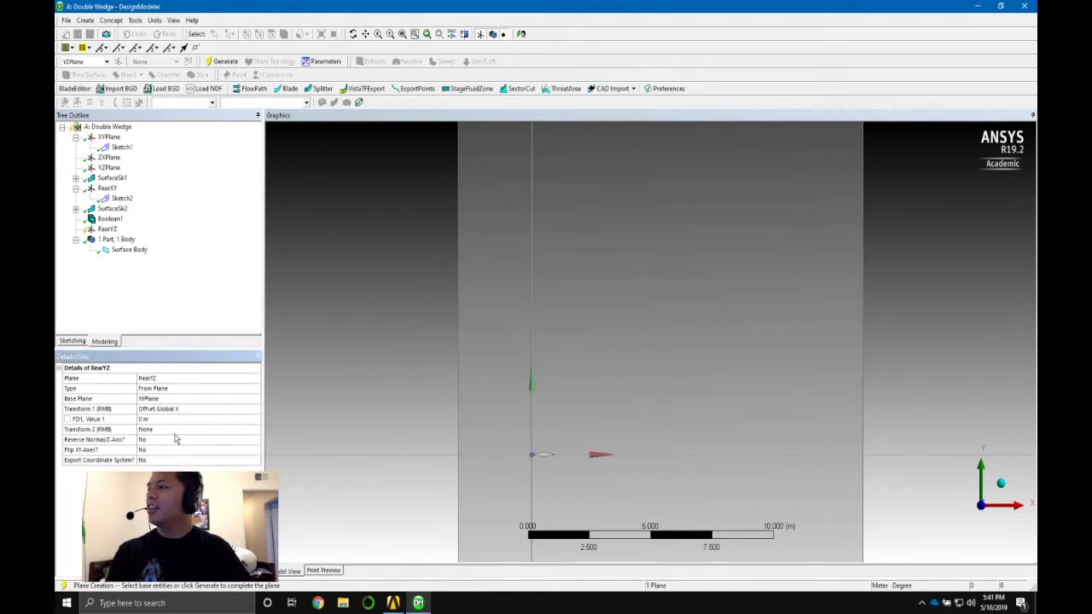
{"action": "left_click", "coordinate": [141, 419]}
{"action": "type", "text": "1"}
{"action": "key", "text": "Return"}
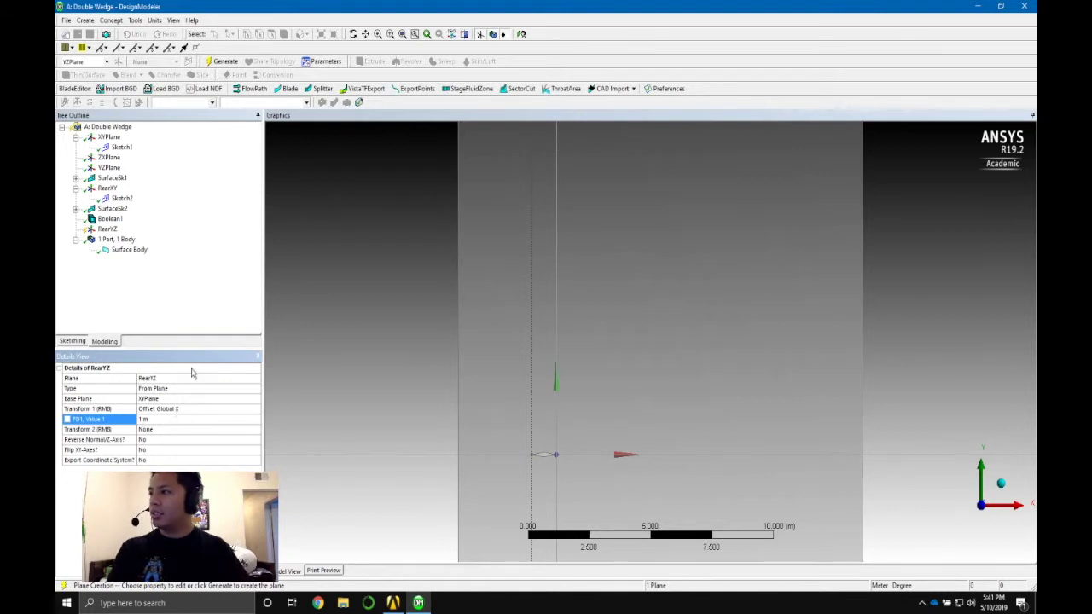
- Assign YZPlane as the base plane of RearYZ and generate the plane
{"action": "left_click", "coordinate": [172, 398]}
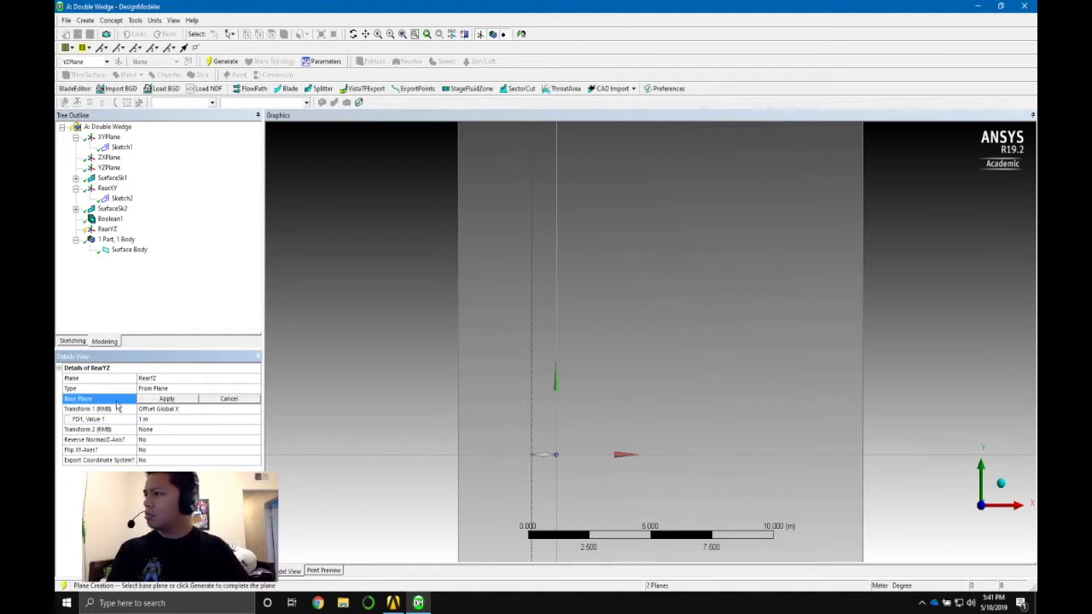
{"action": "left_click", "coordinate": [109, 167]}
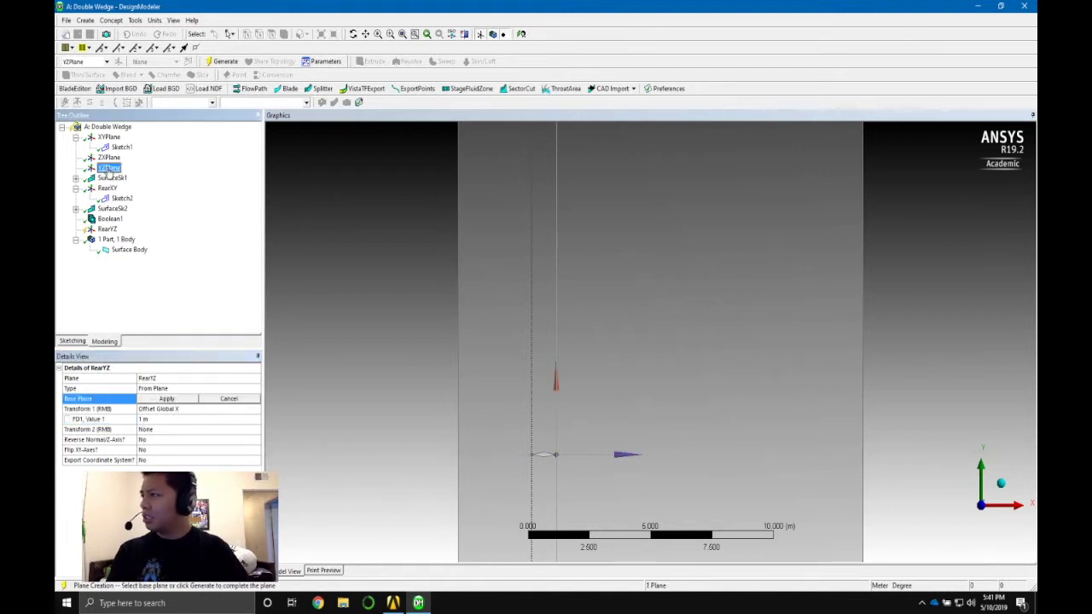
{"action": "left_click", "coordinate": [178, 401]}
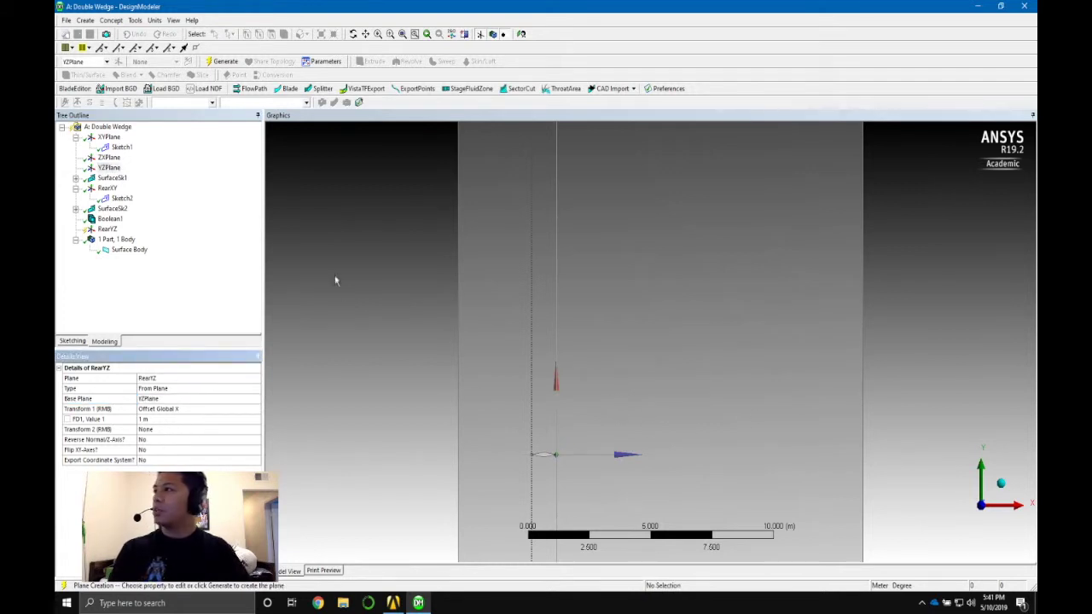
{"action": "left_click", "coordinate": [220, 64]}
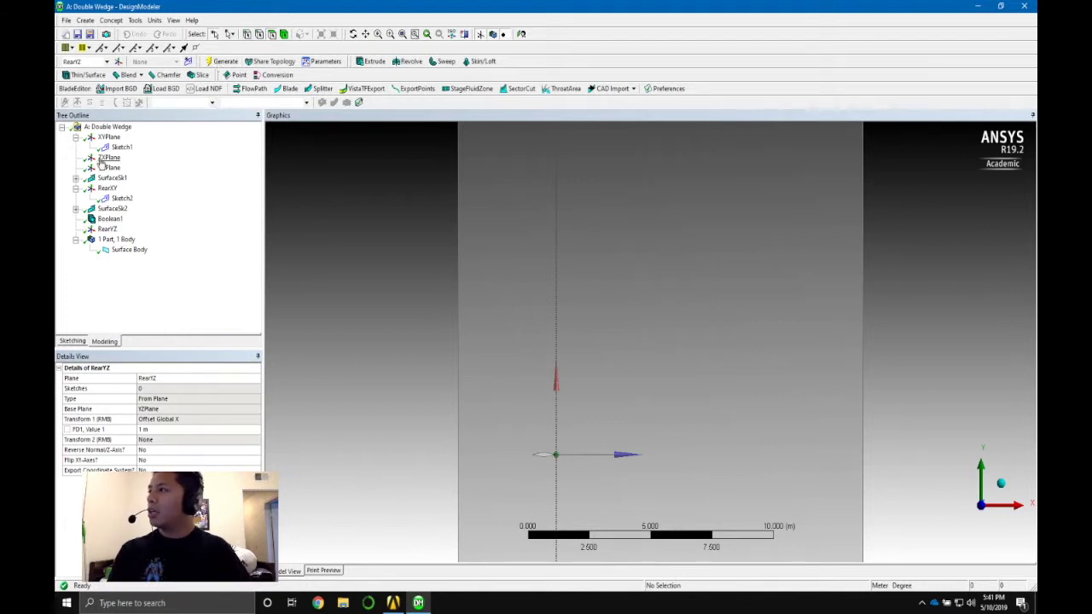
- Create another new plane and rename it MidYZ
{"action": "left_click", "coordinate": [118, 62]}
{"action": "left_click", "coordinate": [185, 399]}
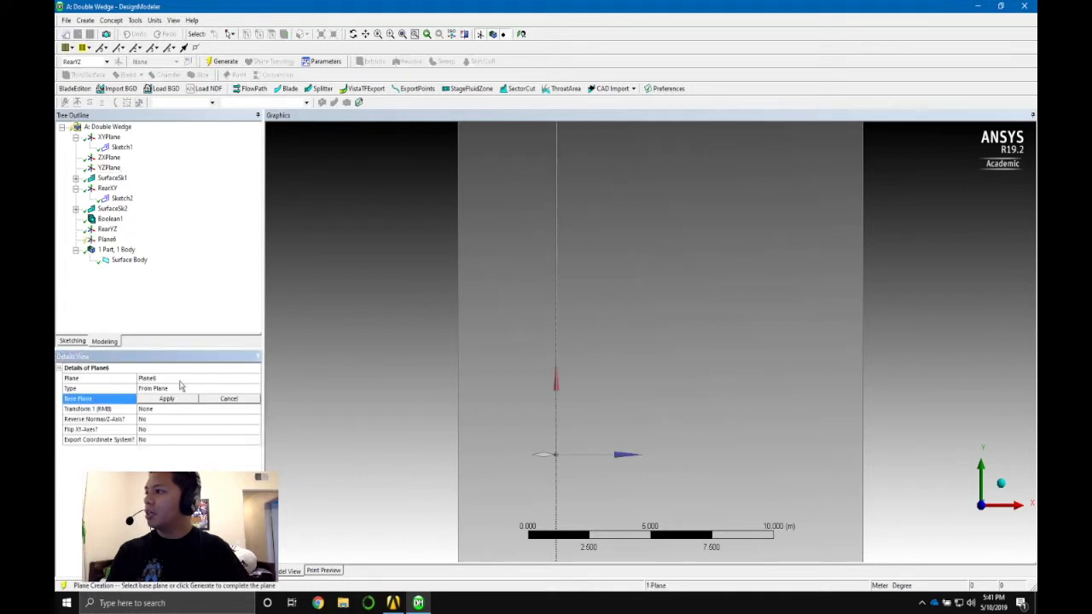
{"action": "left_click", "coordinate": [107, 240]}
{"action": "right_click", "coordinate": [110, 240]}
{"action": "left_click", "coordinate": [163, 304]}
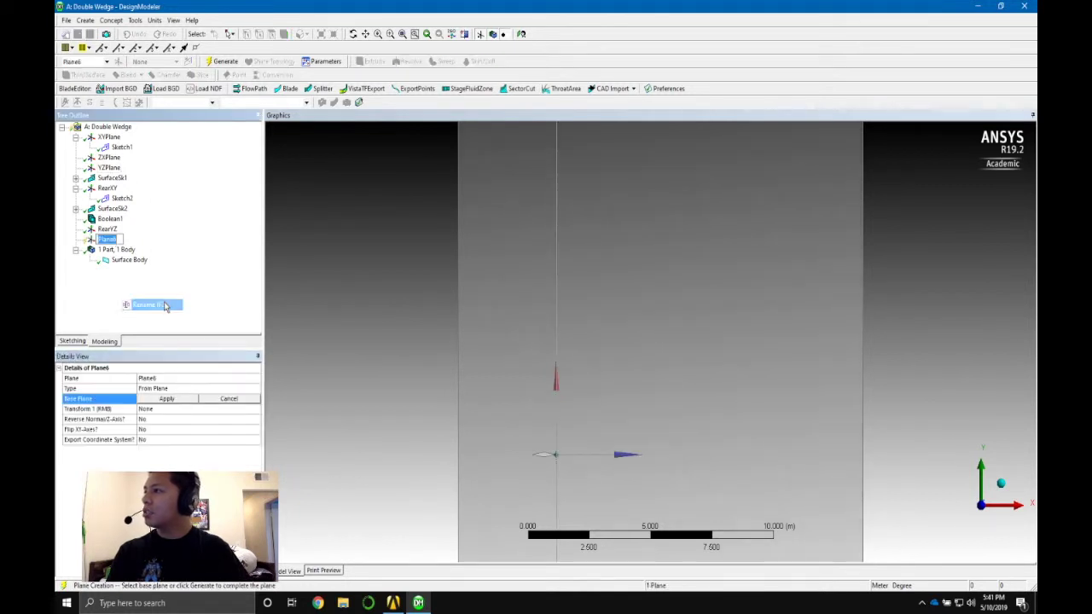
{"action": "type", "text": "MidYZ"}
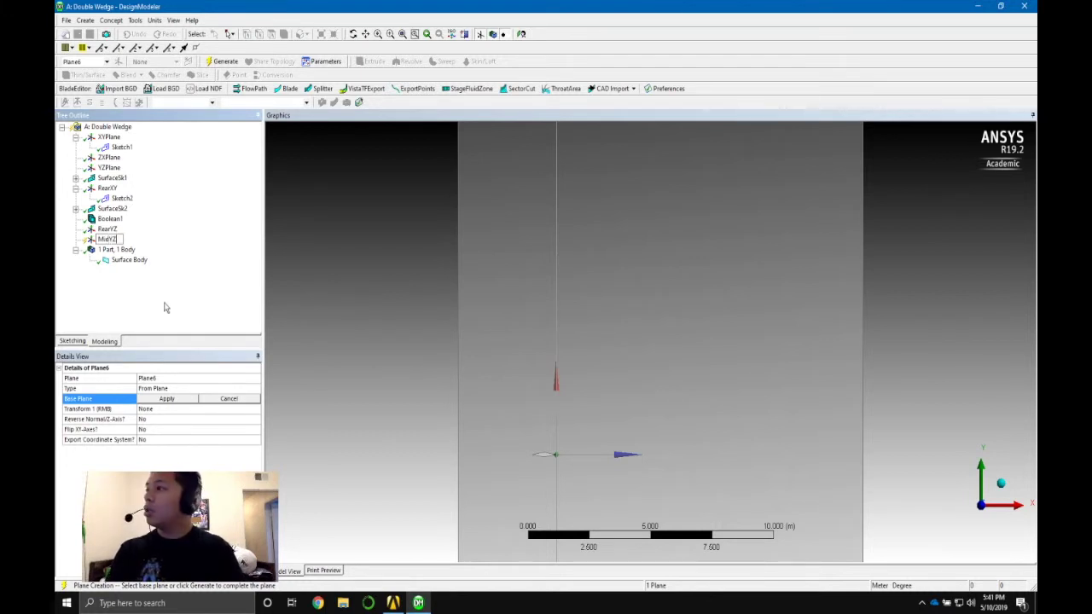
{"action": "key", "text": "Return"}
- Assign RearYZ as the base plane of the MidYZ plane
{"action": "left_click", "coordinate": [195, 396]}
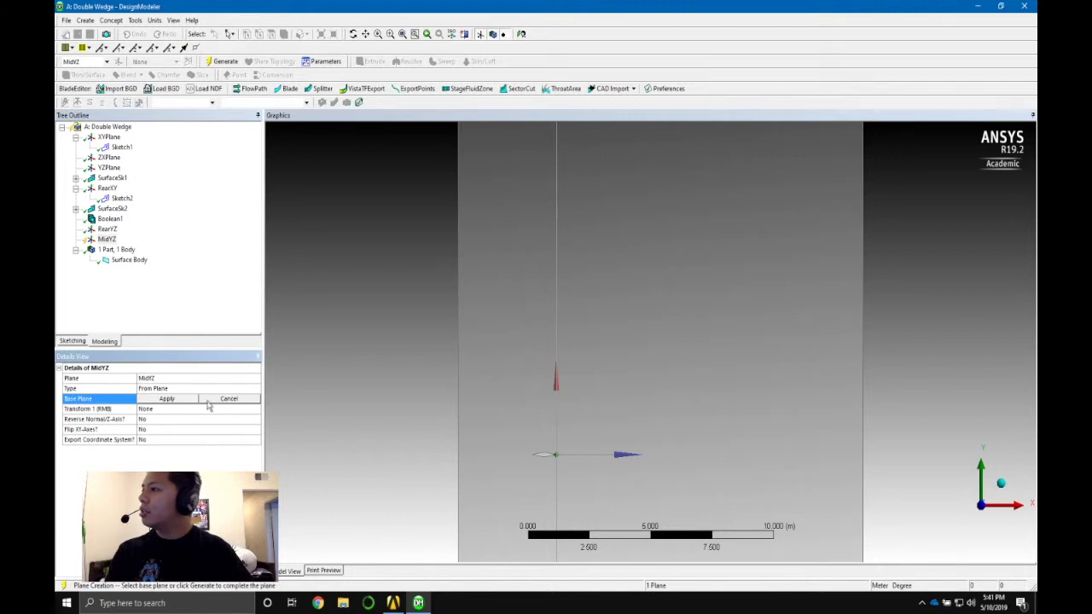
{"action": "left_click", "coordinate": [192, 401]}
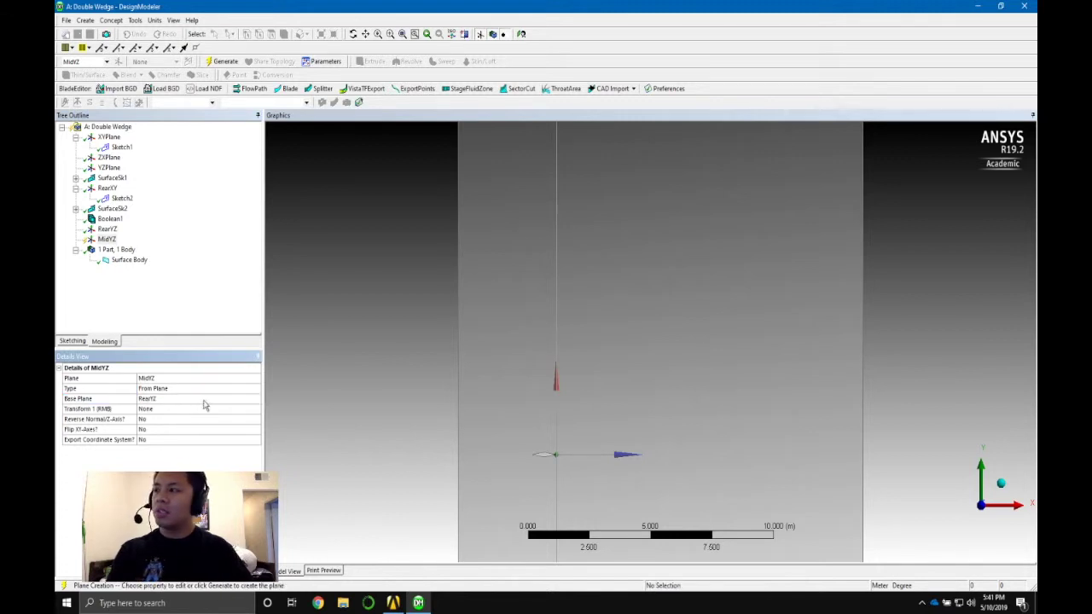
{"action": "left_click", "coordinate": [204, 401]}
{"action": "left_click", "coordinate": [183, 400]}
- Give the MidYZ plane an Offset Global X transform of -0.5 m and generate the plane
{"action": "left_click", "coordinate": [187, 410]}
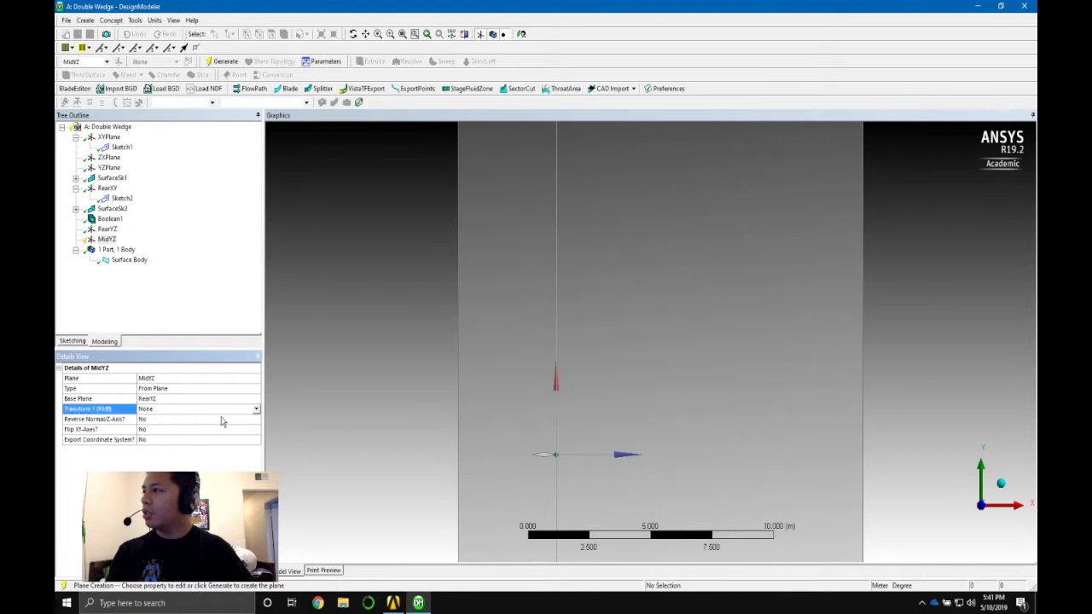
{"action": "left_click", "coordinate": [255, 409]}
{"action": "scroll", "coordinate": [256, 439], "scroll_direction": "down", "scroll_amount": 3}
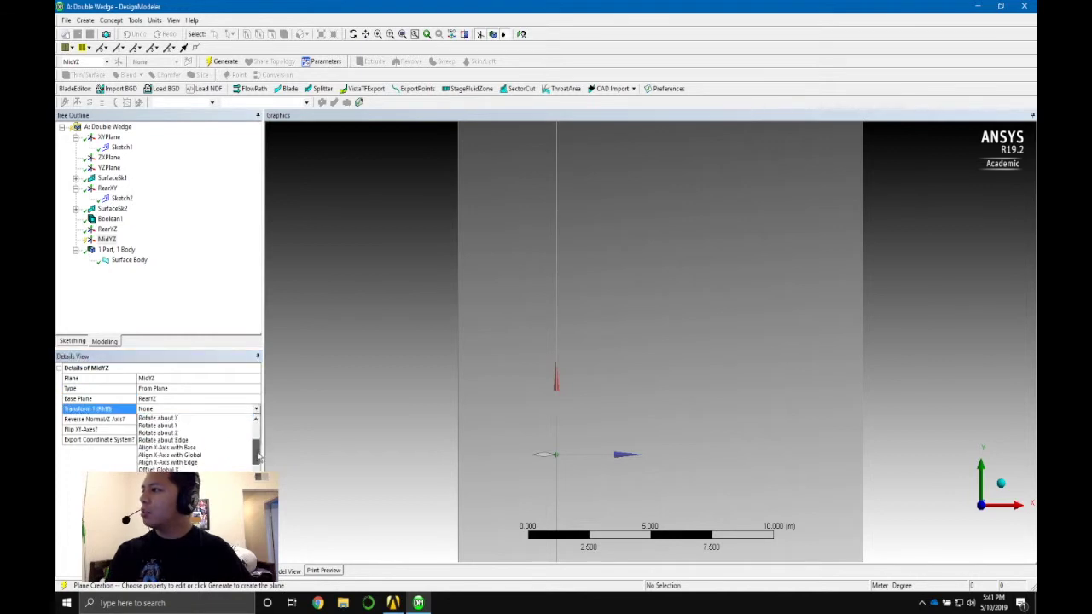
{"action": "left_click", "coordinate": [211, 457]}
{"action": "left_click", "coordinate": [162, 419]}
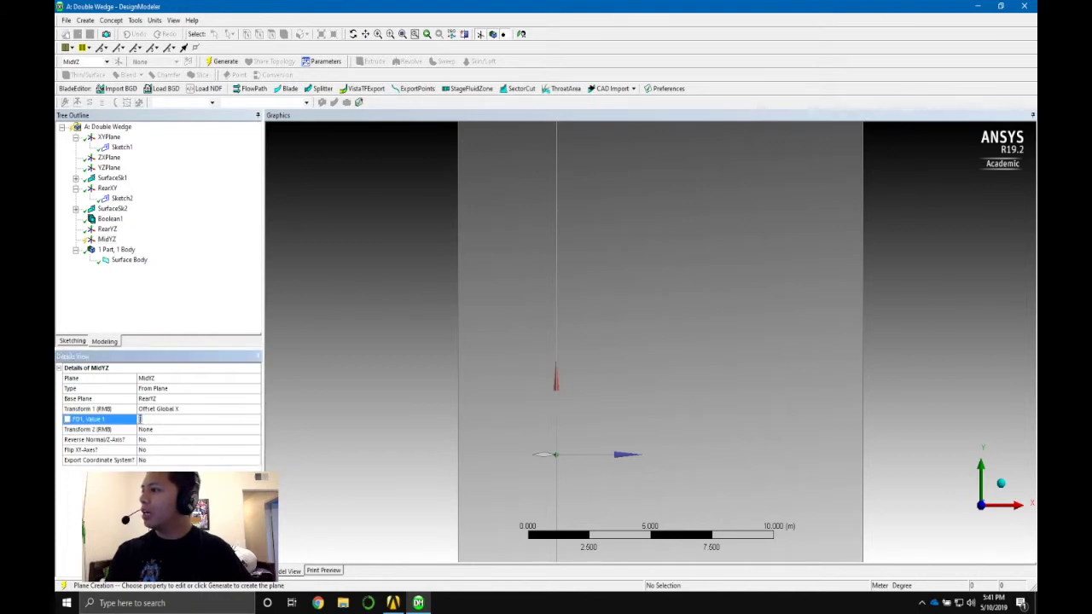
{"action": "type", "text": "-0.5"}
{"action": "key", "text": "Return"}
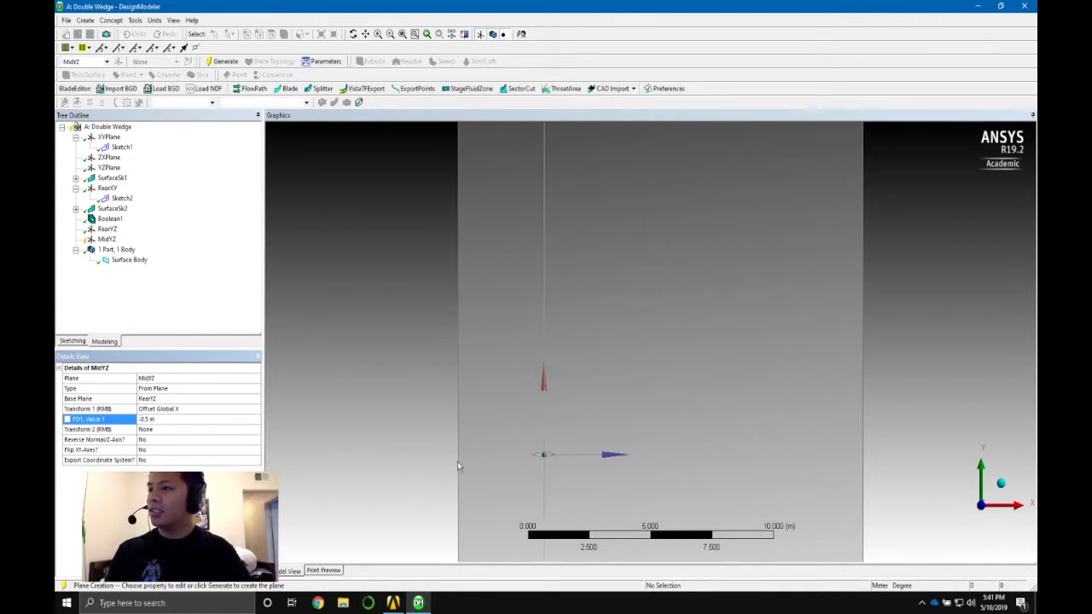
{"action": "scroll", "coordinate": [457, 465], "scroll_direction": "up", "scroll_amount": 3}
{"action": "scroll", "coordinate": [517, 384], "scroll_direction": "up", "scroll_amount": 2}
{"action": "middle_click_drag", "start_coordinate": [511, 368], "coordinate": [561, 317], "text": "ctrl"}
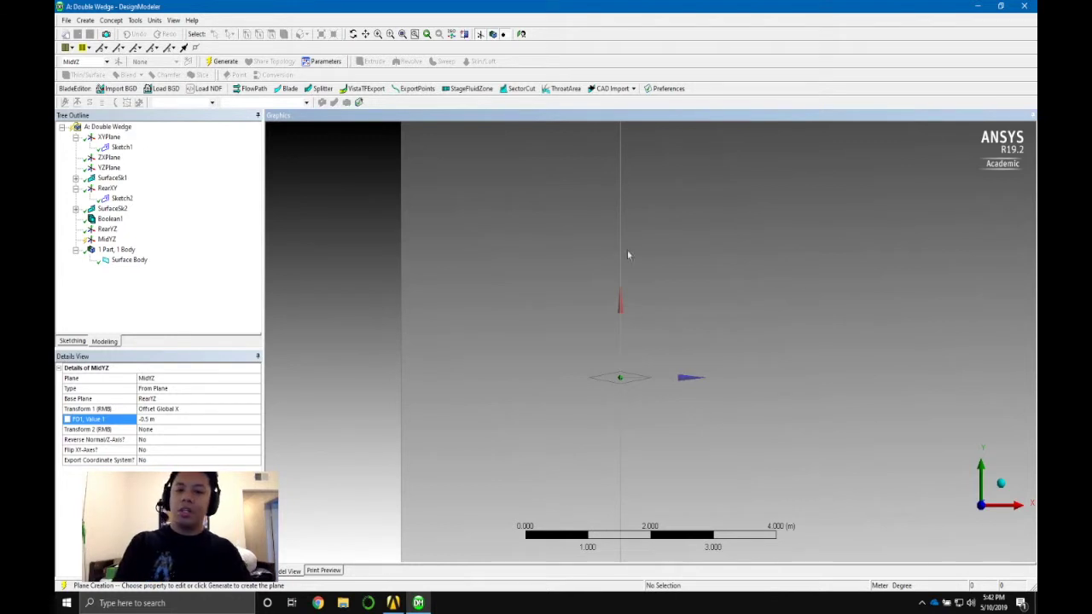
{"action": "left_click", "coordinate": [225, 60]}
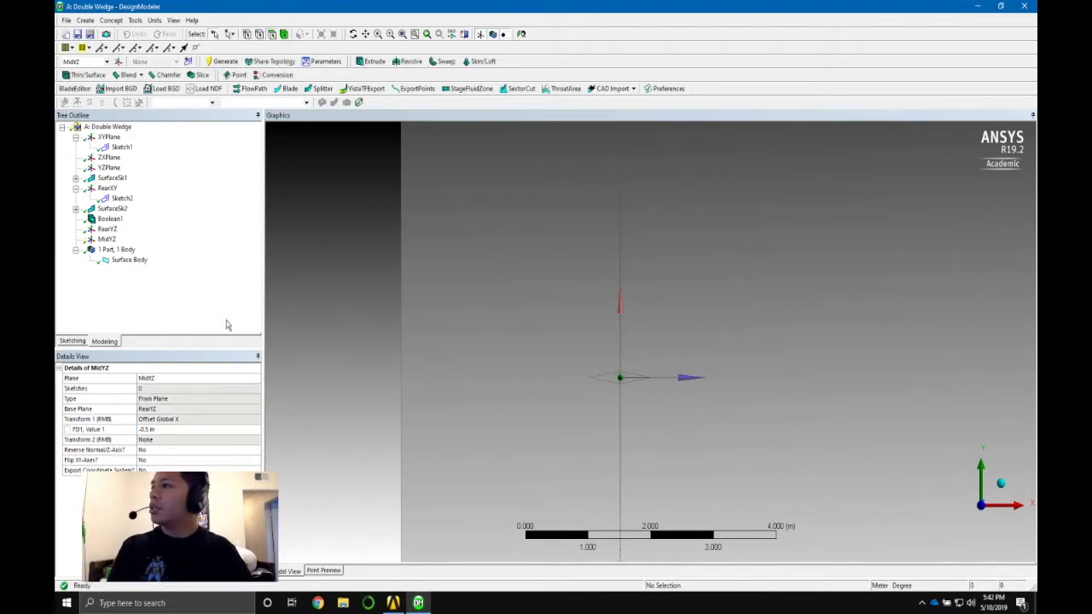
- Check the positions of YZPlane, RearYZ and MidYZ along the flow domain by selecting each plane in turn
{"action": "scroll", "coordinate": [478, 395], "scroll_direction": "down", "scroll_amount": 2}
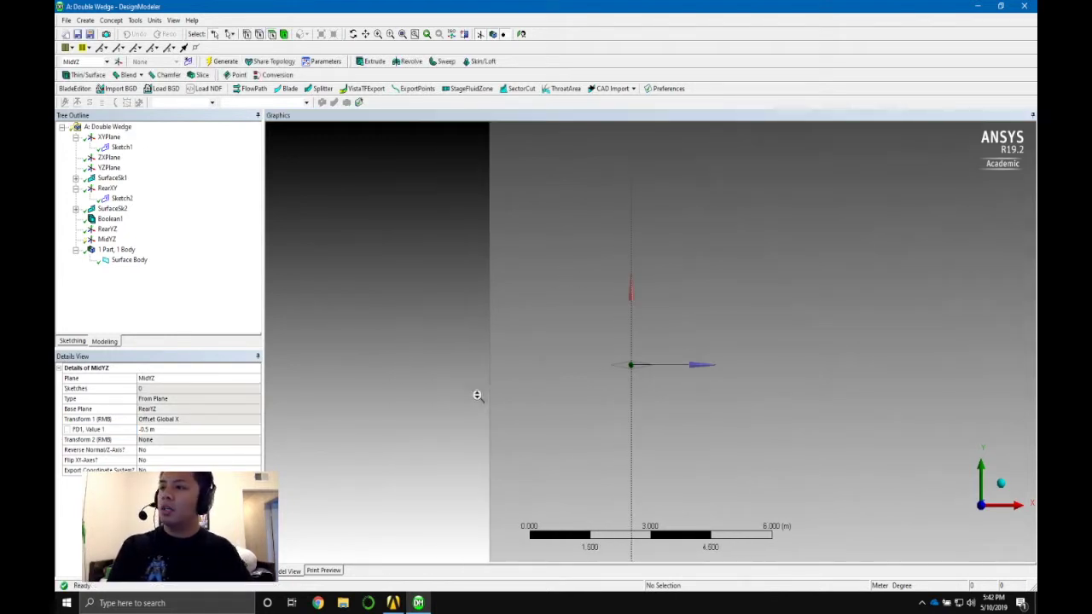
{"action": "left_click", "coordinate": [116, 169]}
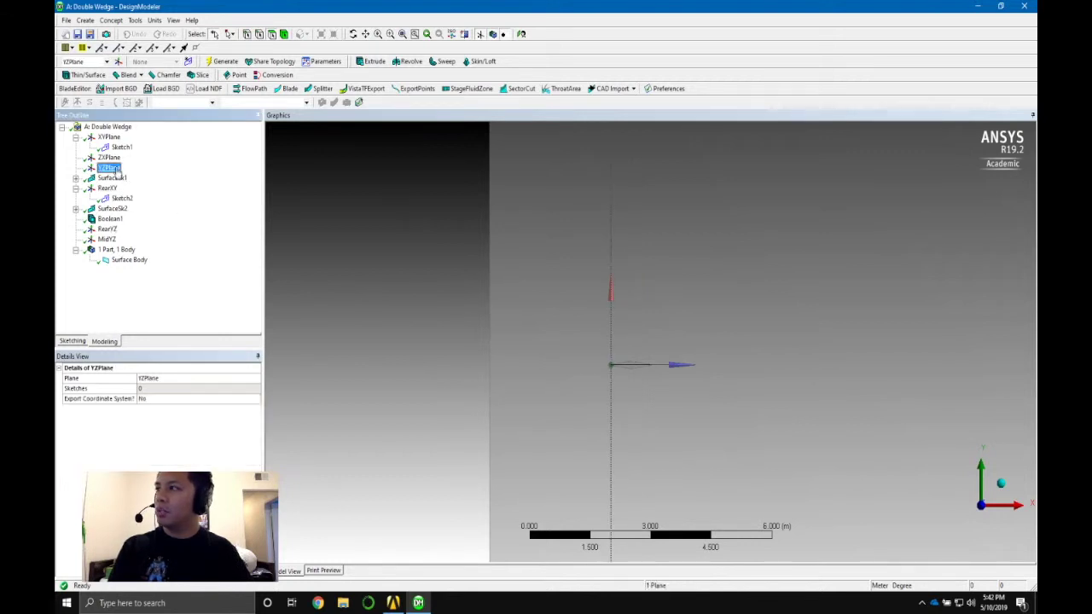
{"action": "left_click", "coordinate": [109, 230]}
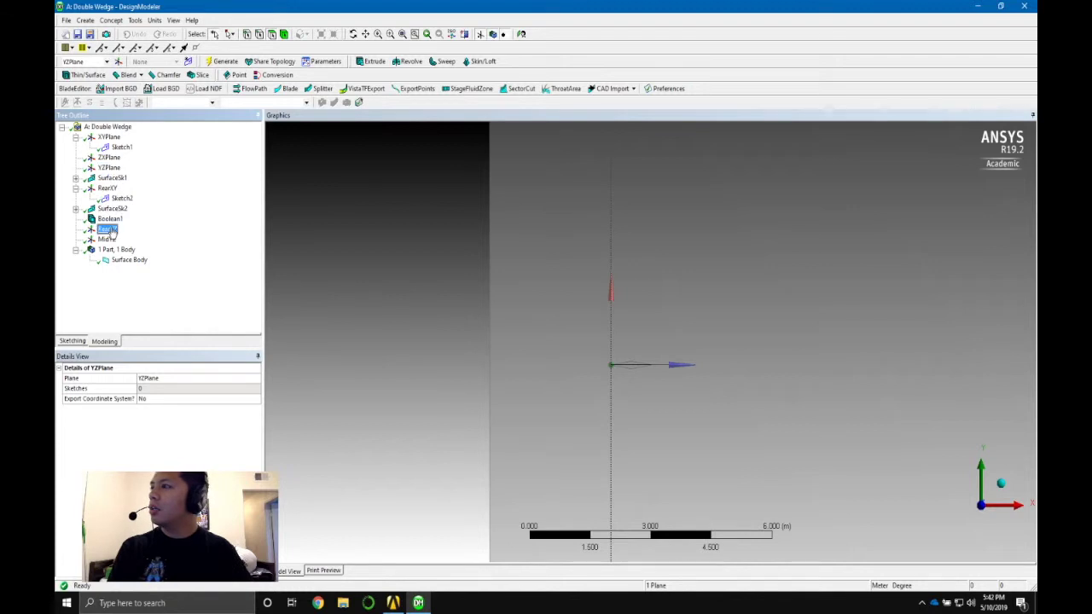
{"action": "left_click", "coordinate": [109, 240]}
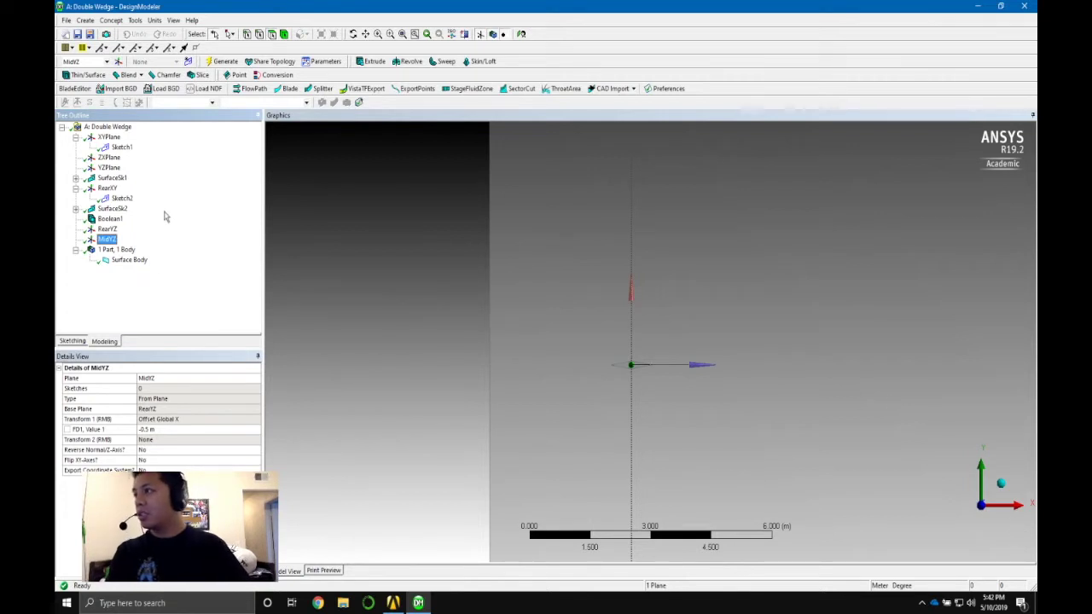
- Start a face split feature and set its split type to By Plane
{"action": "left_click", "coordinate": [106, 159]}
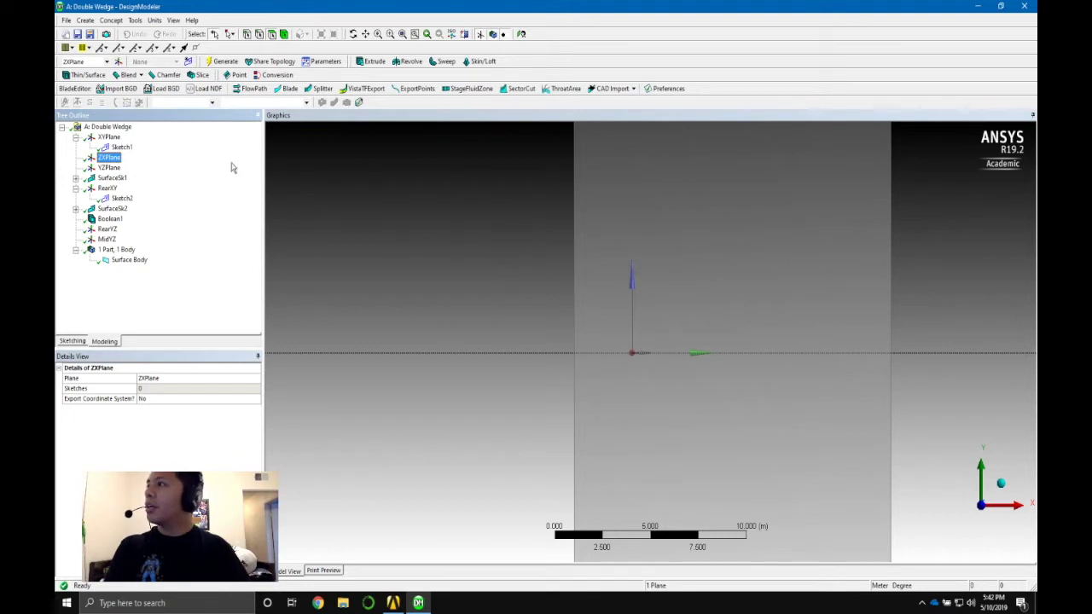
{"action": "left_click", "coordinate": [136, 20]}
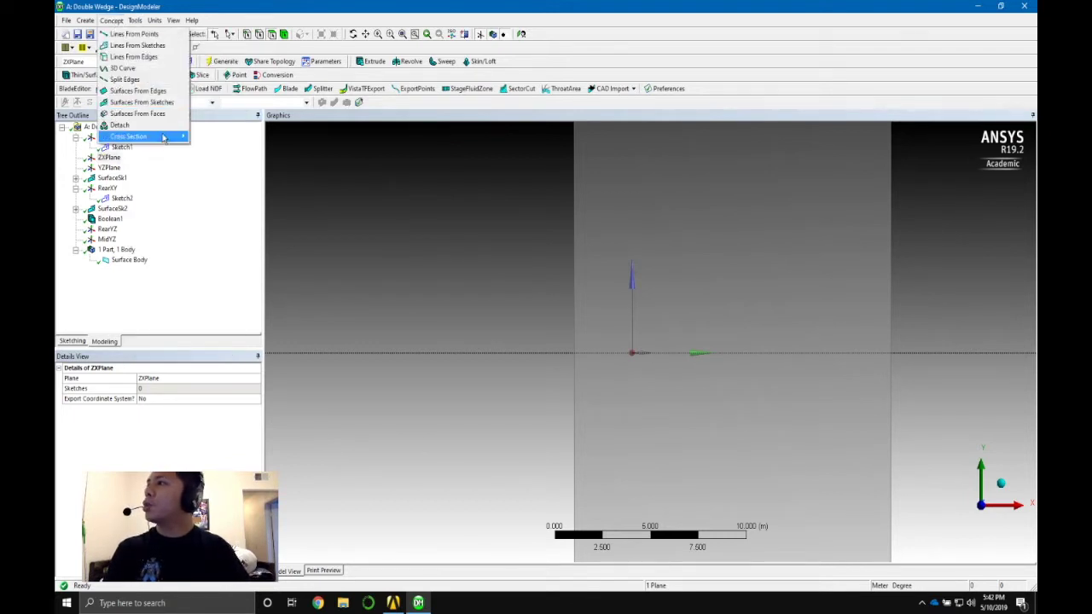
{"action": "key", "text": "Escape"}
{"action": "left_click", "coordinate": [135, 21]}
{"action": "left_click", "coordinate": [135, 20]}
{"action": "left_click", "coordinate": [134, 20]}
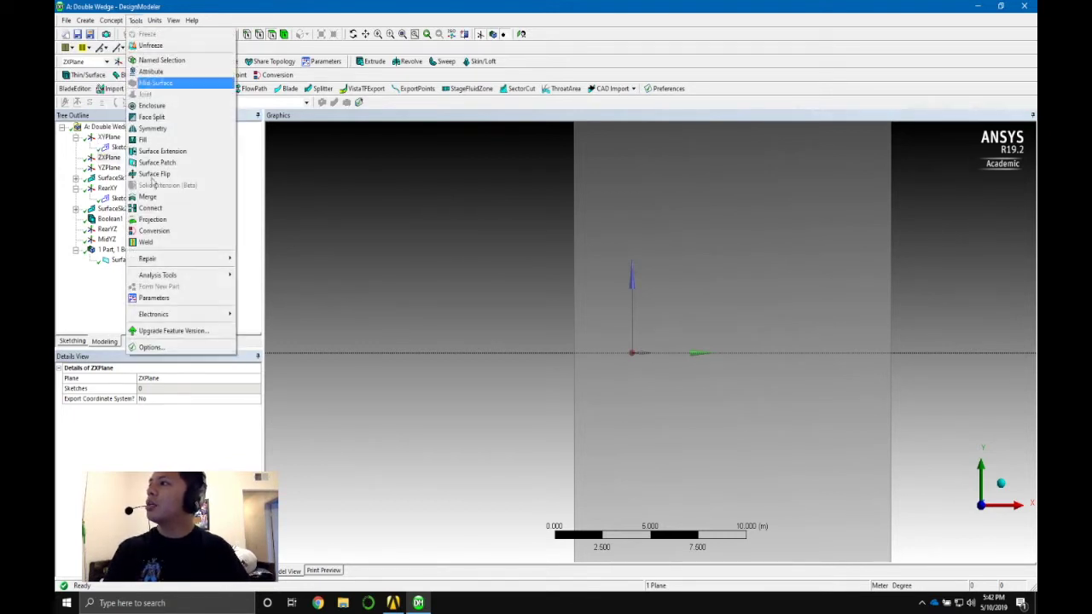
{"action": "left_click", "coordinate": [195, 118]}
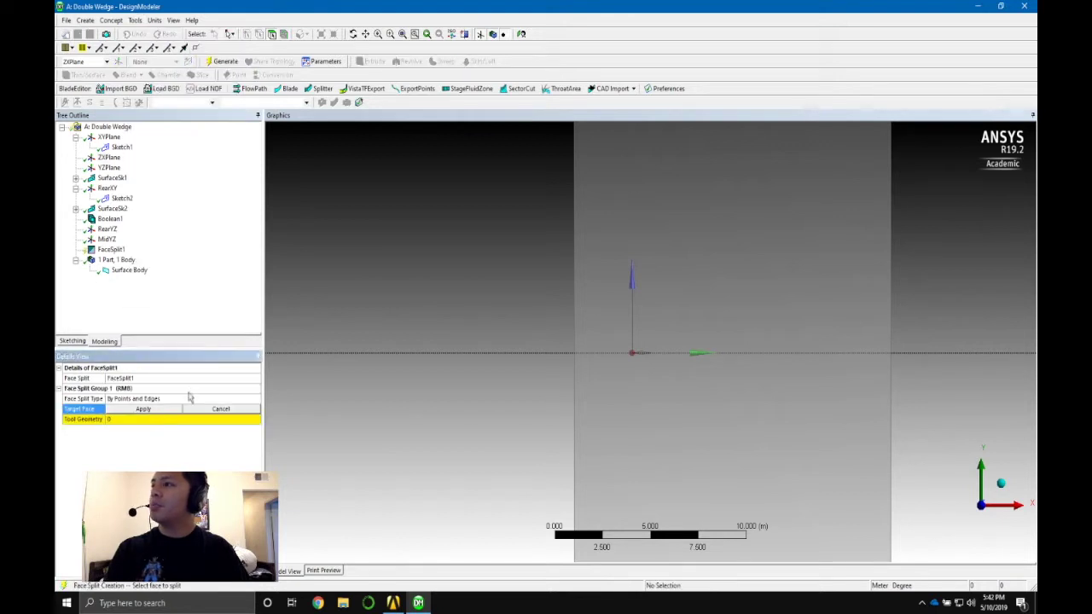
{"action": "left_click", "coordinate": [165, 404]}
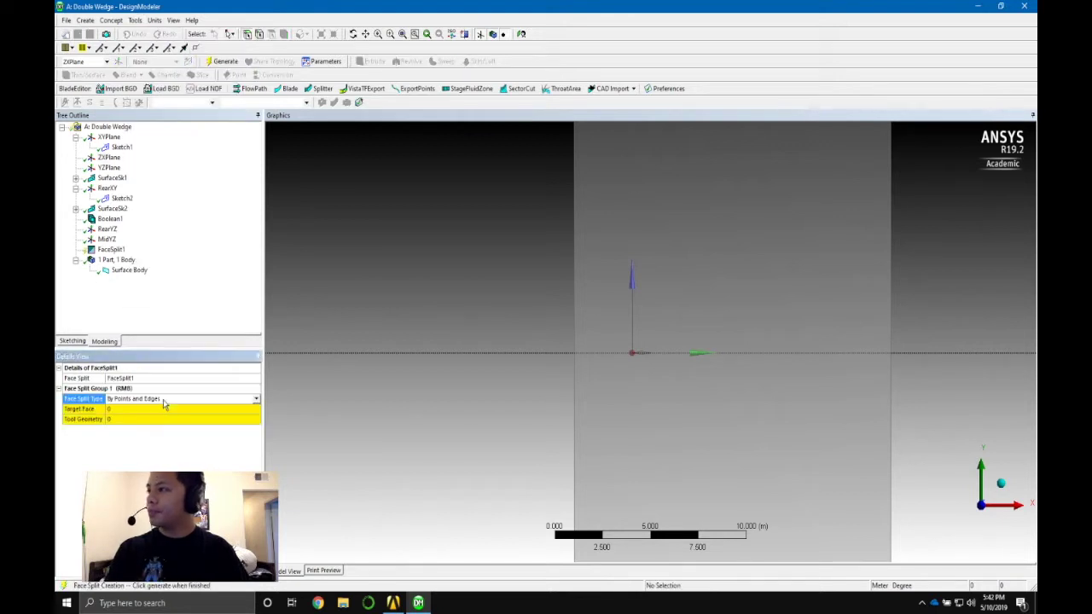
{"action": "left_click", "coordinate": [255, 400]}
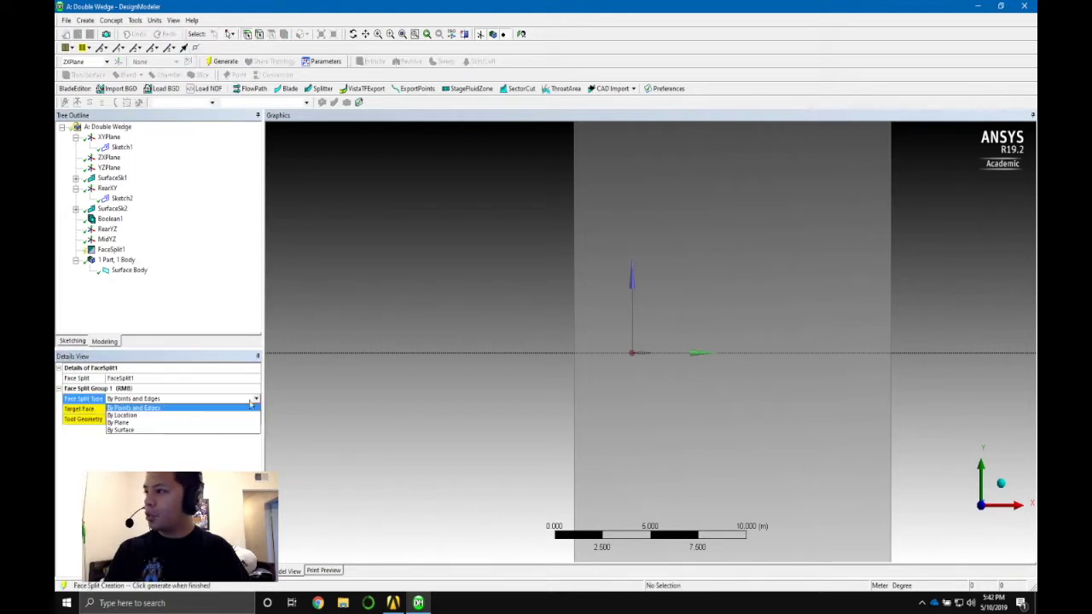
{"action": "left_click", "coordinate": [119, 423]}
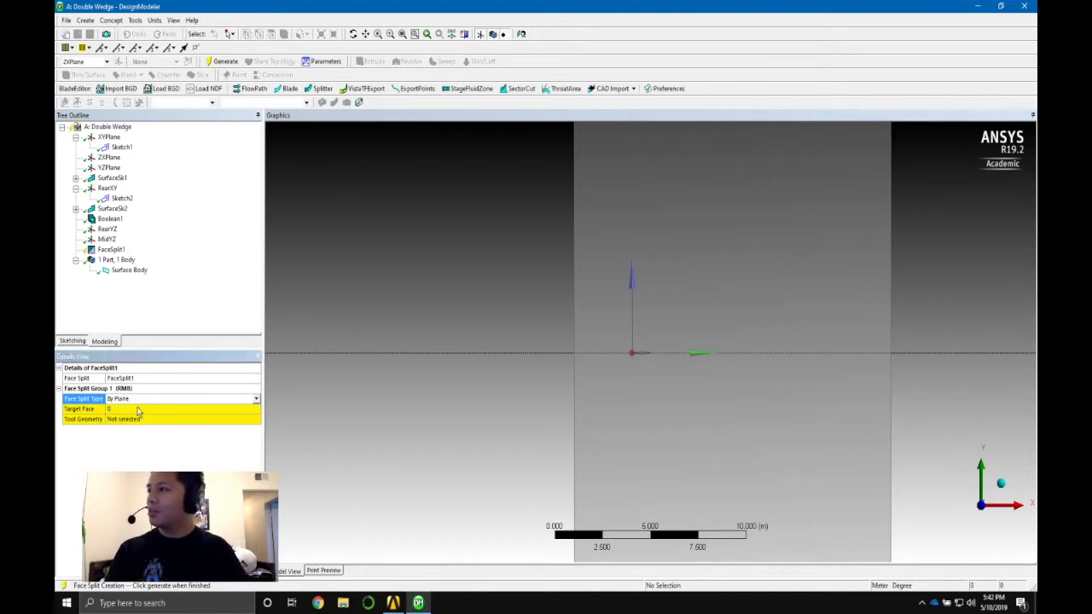
- Use the whole flow domain face as target and ZXPlane as tool geometry, generate the split, and check the resulting faces
{"action": "left_click", "coordinate": [138, 412]}
{"action": "left_click", "coordinate": [703, 297]}
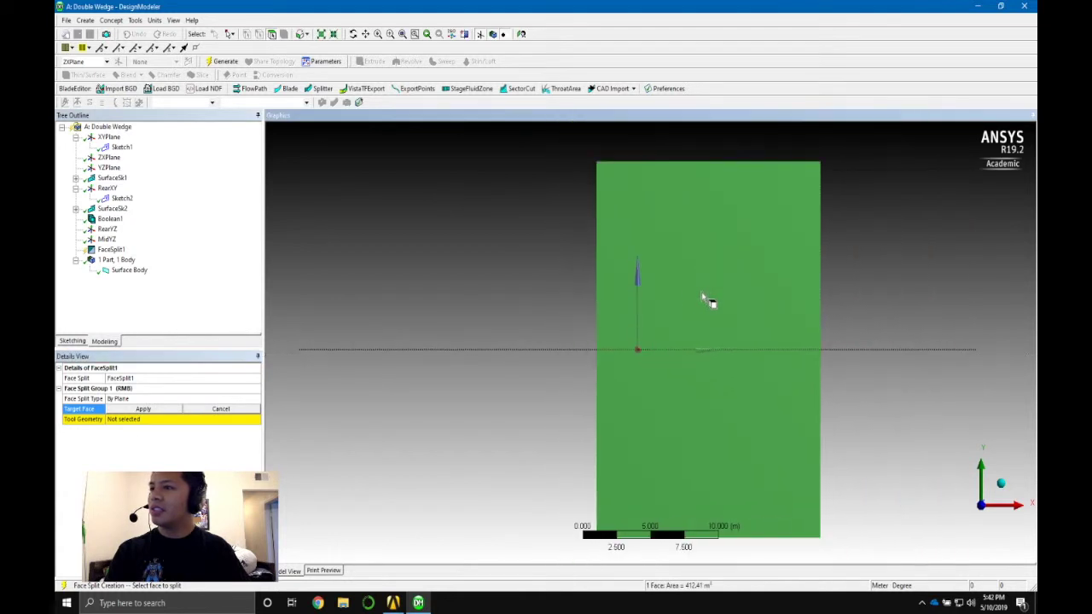
{"action": "left_click", "coordinate": [144, 411]}
{"action": "left_click", "coordinate": [146, 424]}
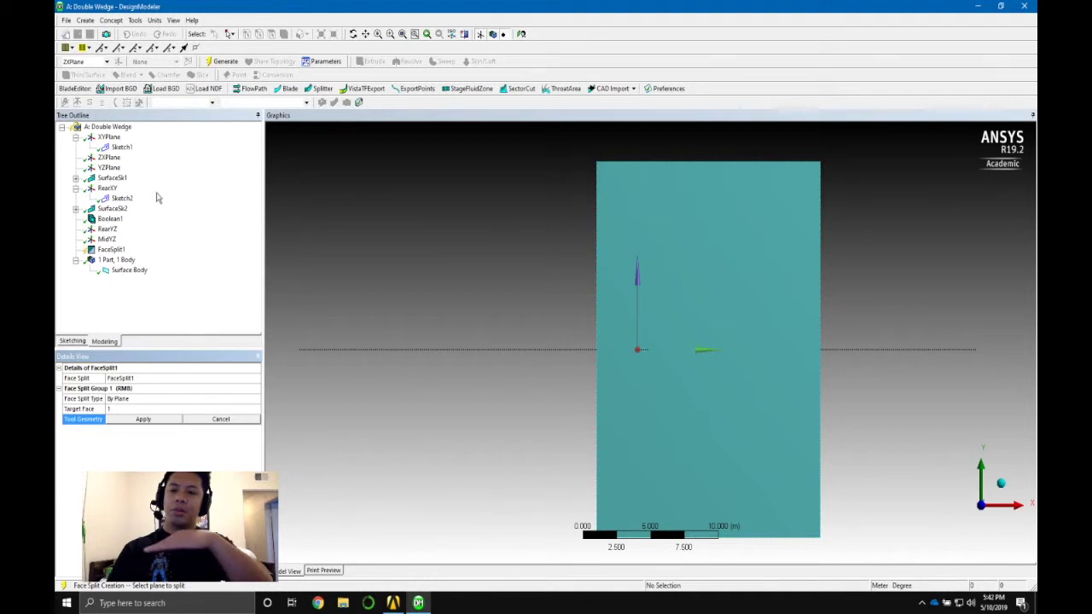
{"action": "left_click", "coordinate": [109, 157]}
{"action": "left_click", "coordinate": [143, 419]}
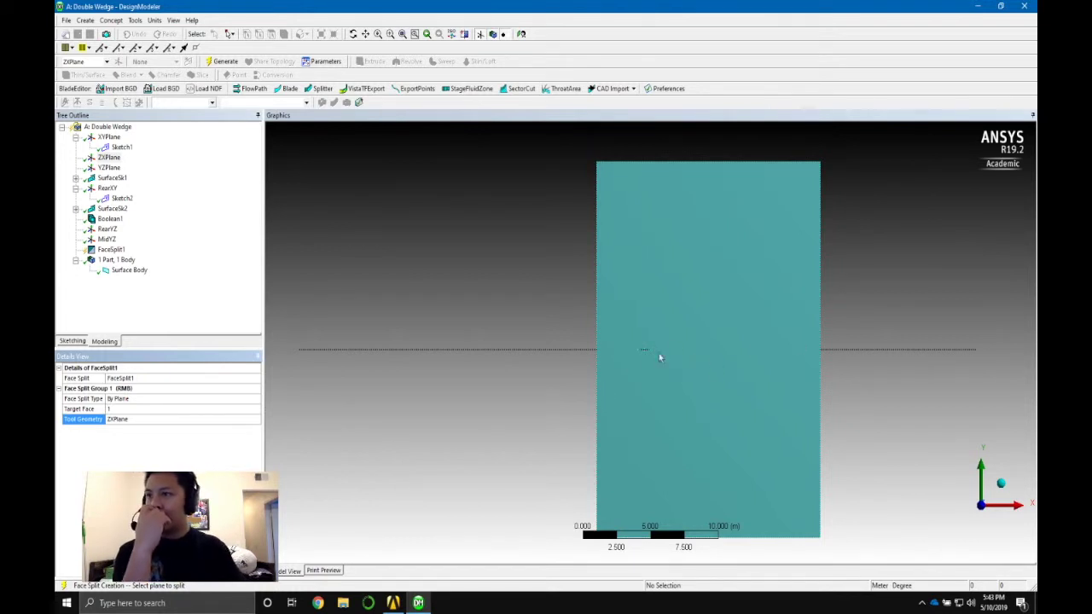
{"action": "left_click", "coordinate": [223, 60]}
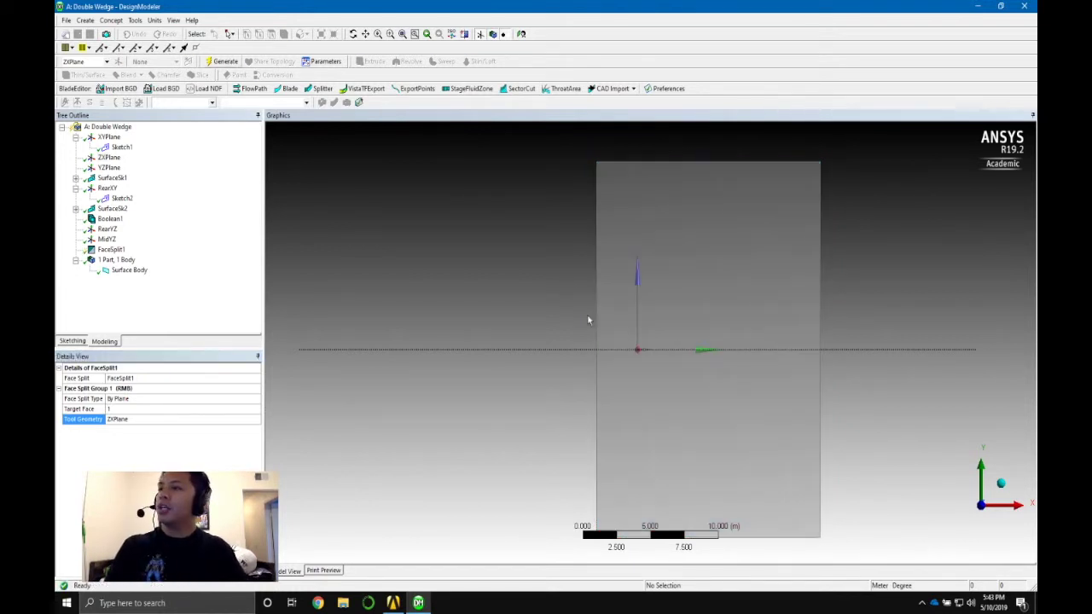
{"action": "left_click", "coordinate": [702, 318]}
{"action": "left_click", "coordinate": [707, 396]}
{"action": "left_click", "coordinate": [709, 256]}
{"action": "left_click", "coordinate": [702, 415]}
{"action": "left_click", "coordinate": [534, 275]}
- Start a second face split and set its split type to By Plane
{"action": "left_click", "coordinate": [135, 20]}
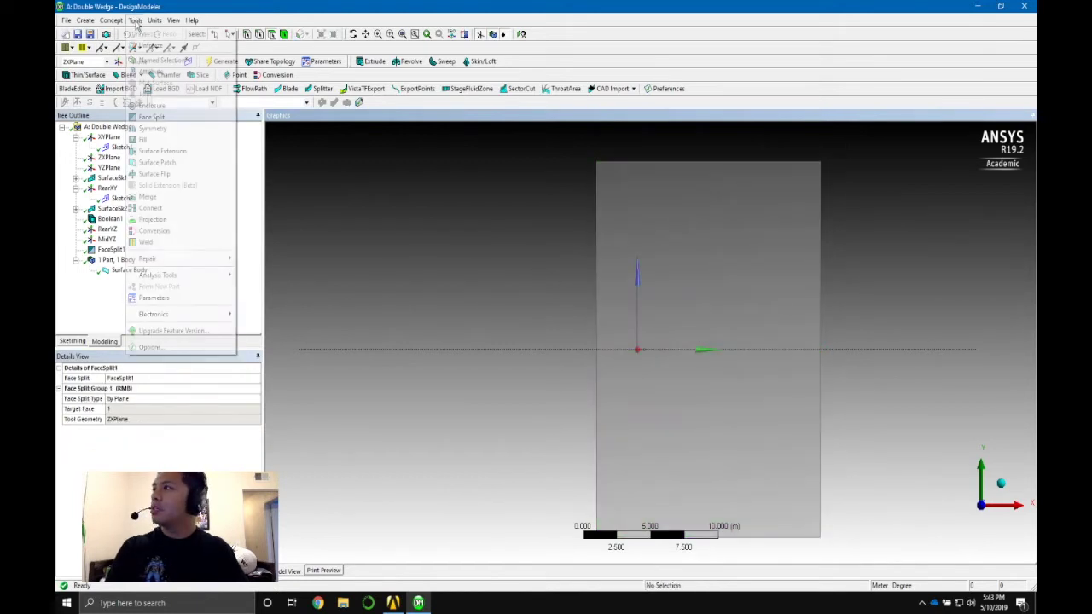
{"action": "left_click", "coordinate": [167, 119]}
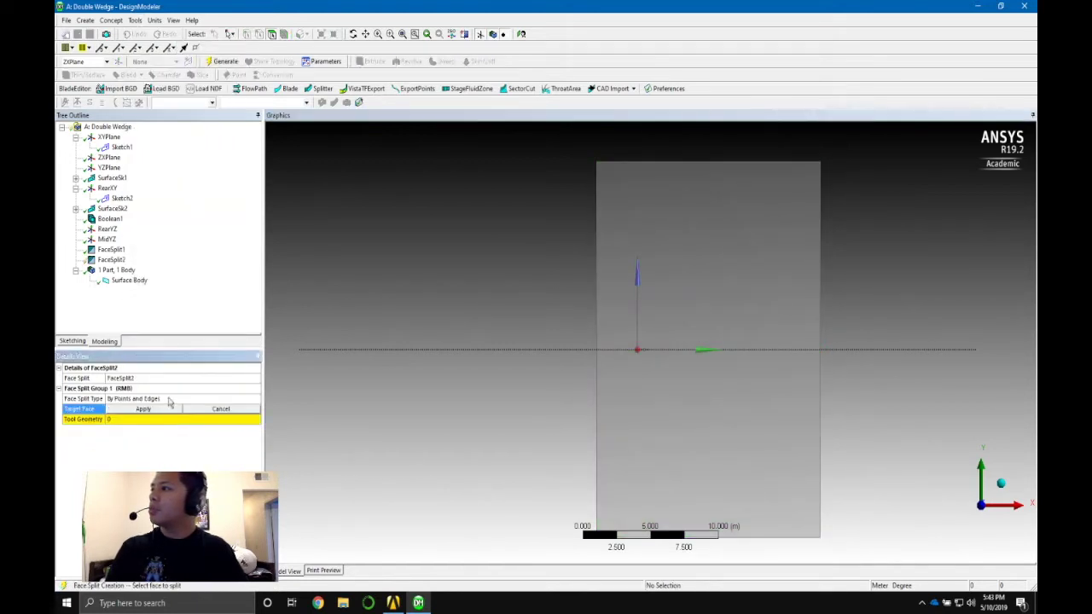
{"action": "left_click", "coordinate": [244, 399]}
{"action": "left_click", "coordinate": [256, 399]}
{"action": "left_click", "coordinate": [168, 424]}
{"action": "left_click", "coordinate": [150, 410]}
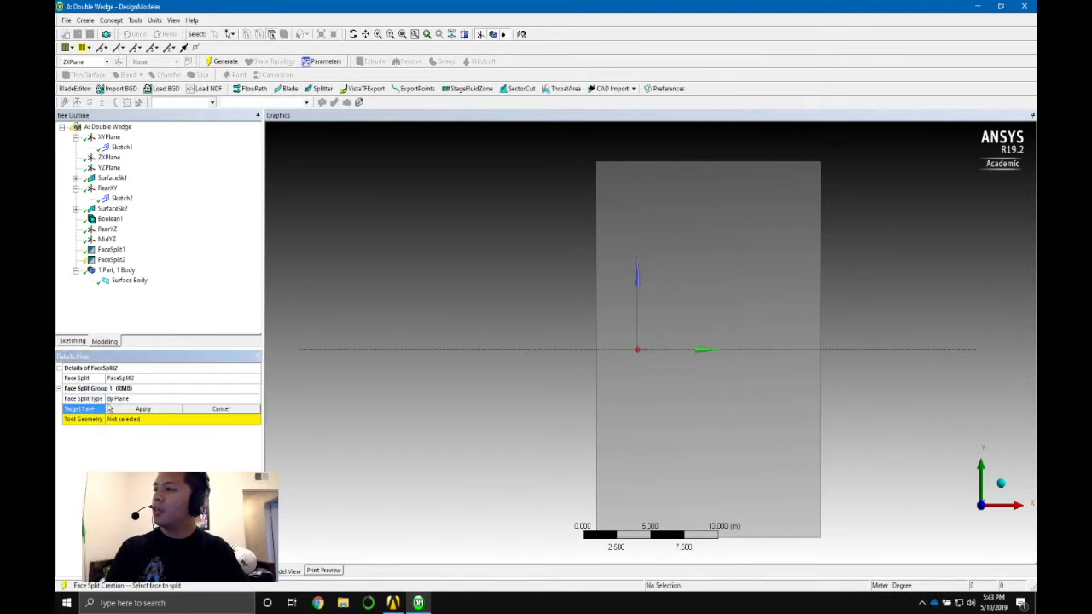
{"action": "left_click", "coordinate": [183, 399]}
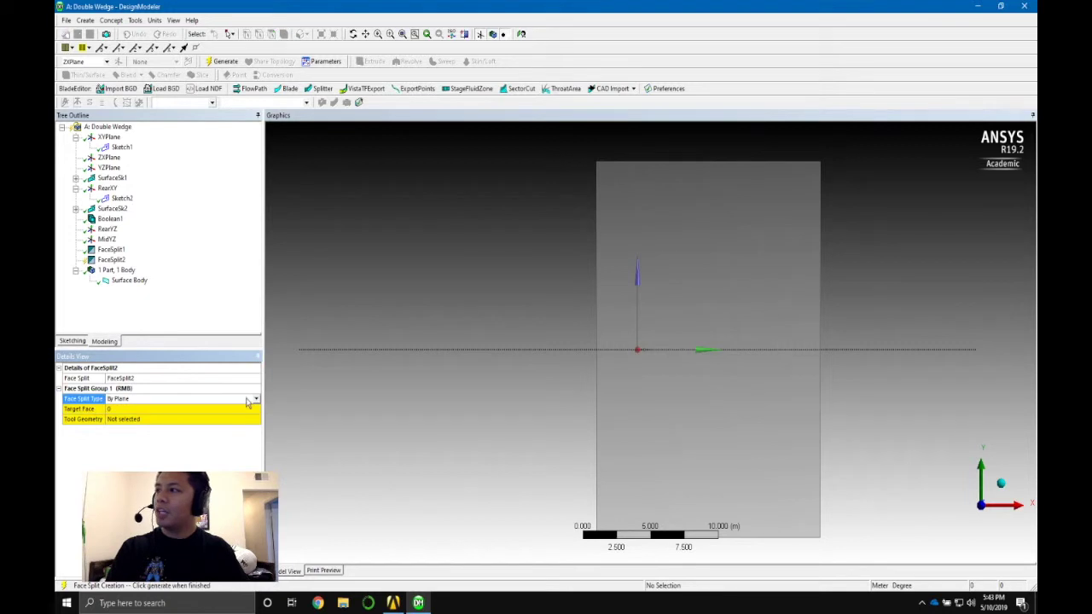
{"action": "left_click", "coordinate": [256, 399]}
{"action": "left_click", "coordinate": [201, 424]}
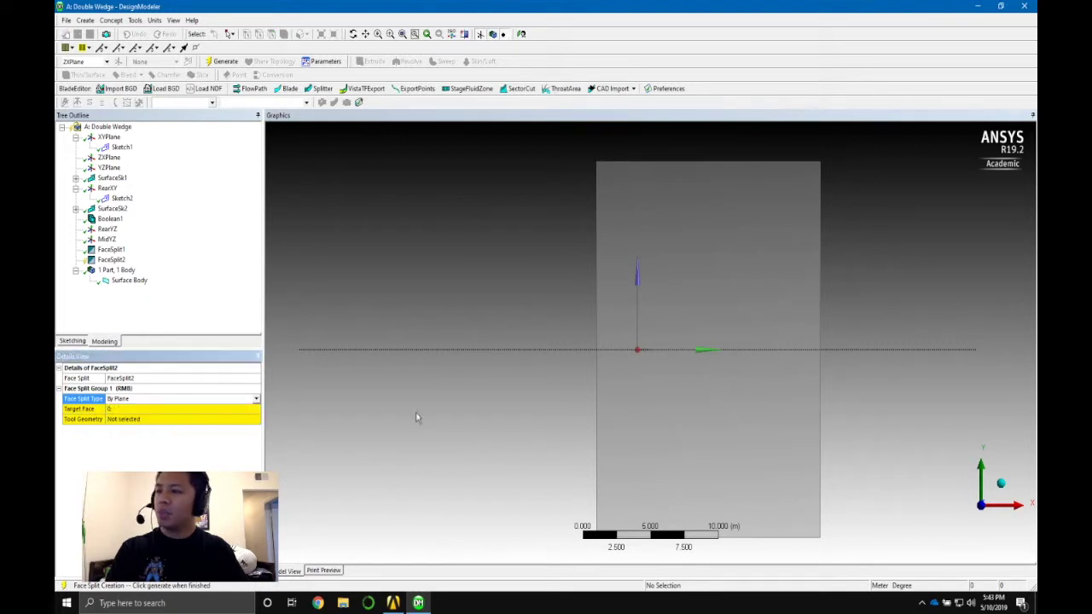
{"action": "left_click", "coordinate": [256, 400]}
{"action": "left_click", "coordinate": [219, 431]}
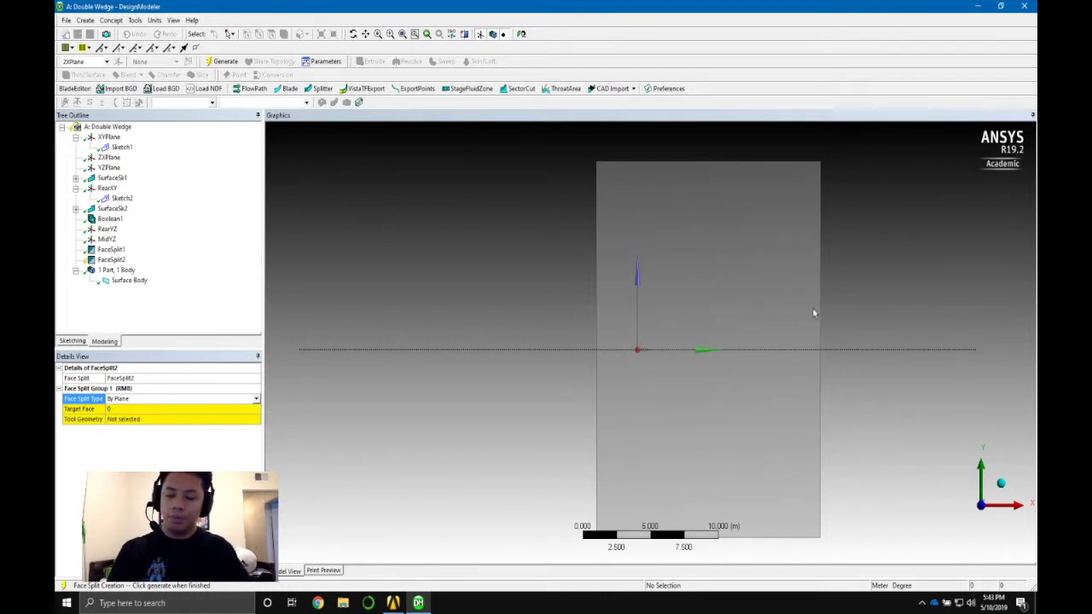
- Split both the upper and lower domain faces with YZPlane, generate the split, and check the resulting faces
{"action": "left_click", "coordinate": [198, 409]}
{"action": "left_click", "coordinate": [671, 267]}
{"action": "left_click", "coordinate": [710, 413], "text": "ctrl"}
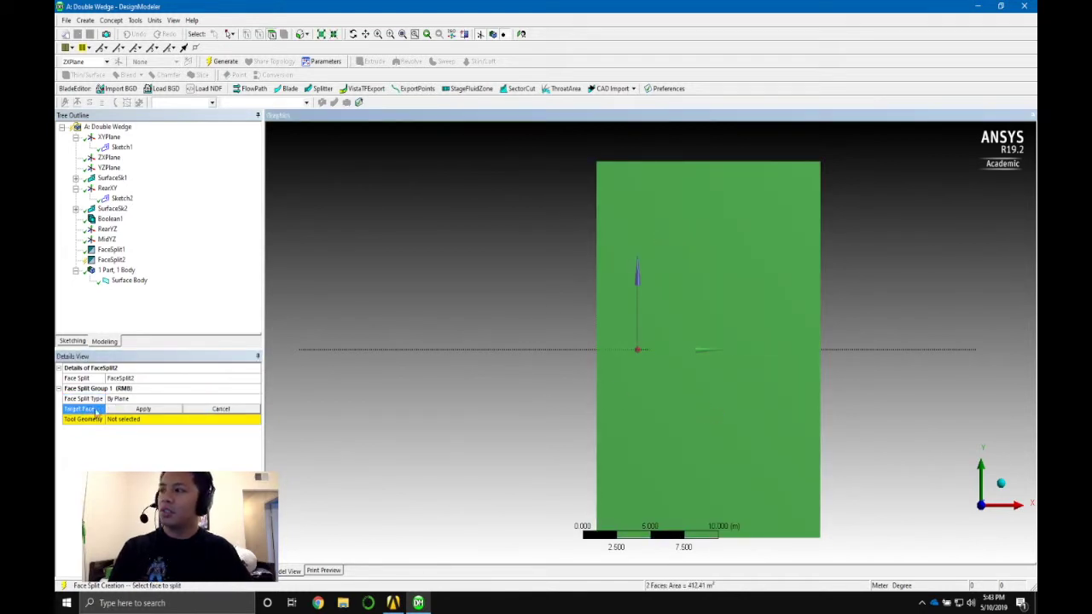
{"action": "left_click", "coordinate": [139, 410]}
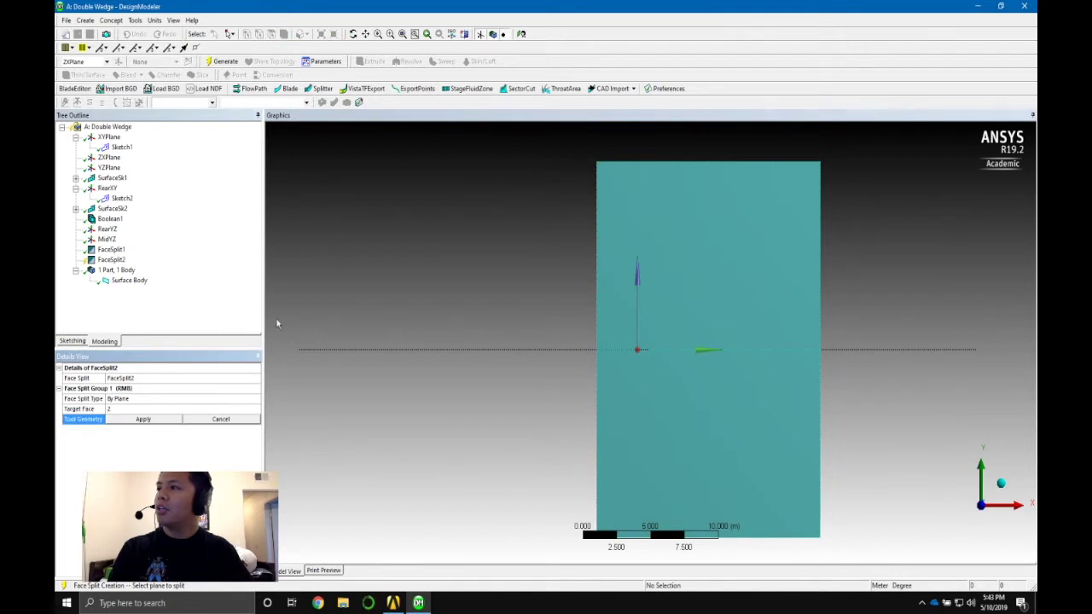
{"action": "left_click", "coordinate": [110, 169]}
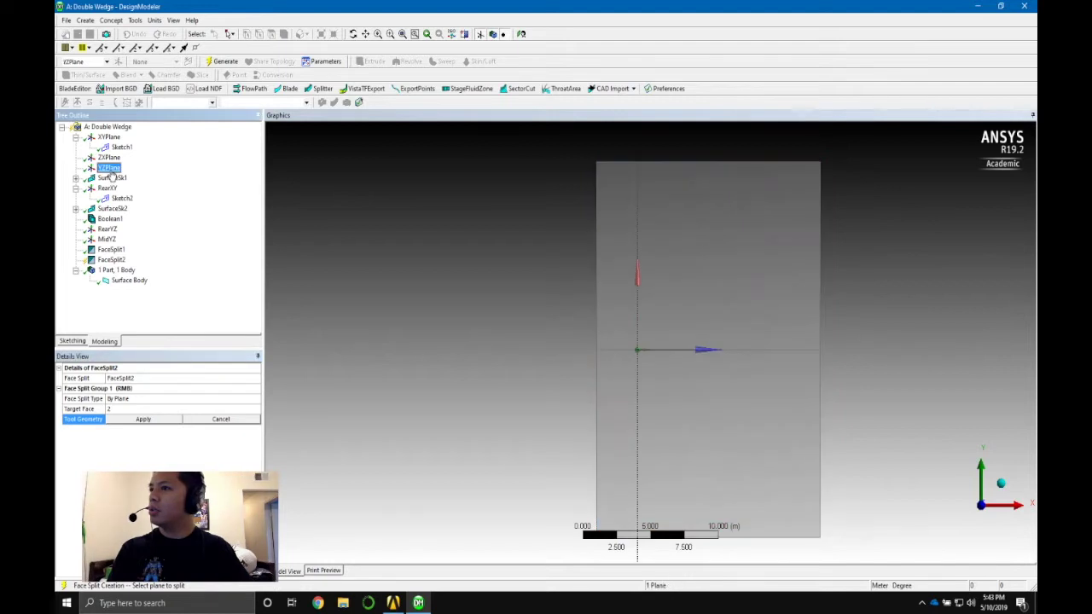
{"action": "left_click", "coordinate": [147, 421]}
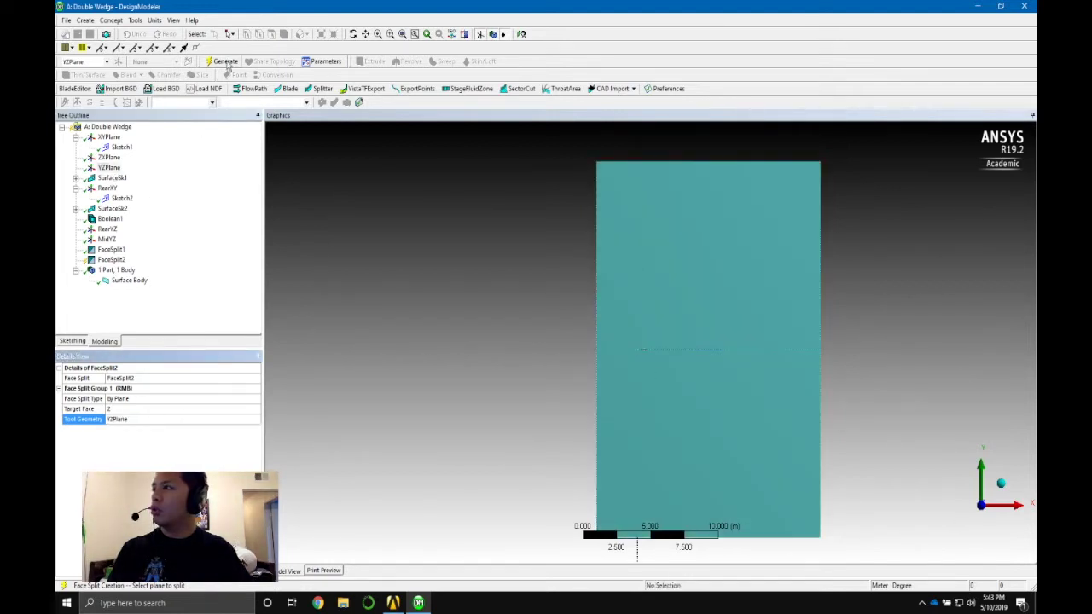
{"action": "left_click", "coordinate": [225, 60]}
{"action": "left_click", "coordinate": [645, 333]}
{"action": "left_click", "coordinate": [622, 384]}
{"action": "left_click", "coordinate": [630, 337]}
{"action": "left_click", "coordinate": [642, 366]}
- Start a third face split with the upper face upstream of YZPlane as target and the split type By Plane
{"action": "left_click", "coordinate": [617, 305]}
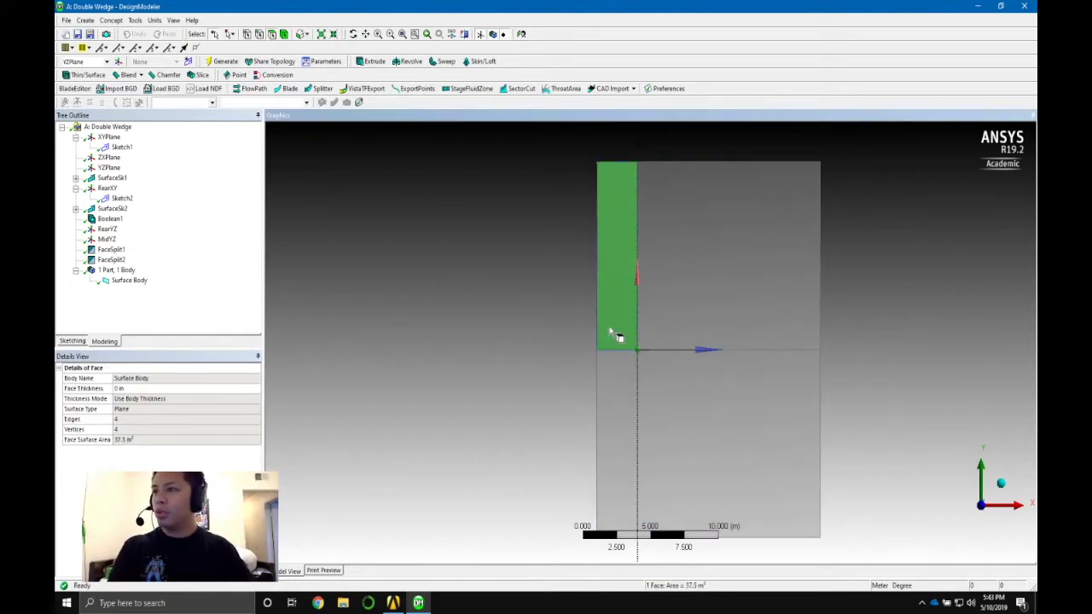
{"action": "scroll", "coordinate": [612, 329], "scroll_direction": "up", "scroll_amount": 3}
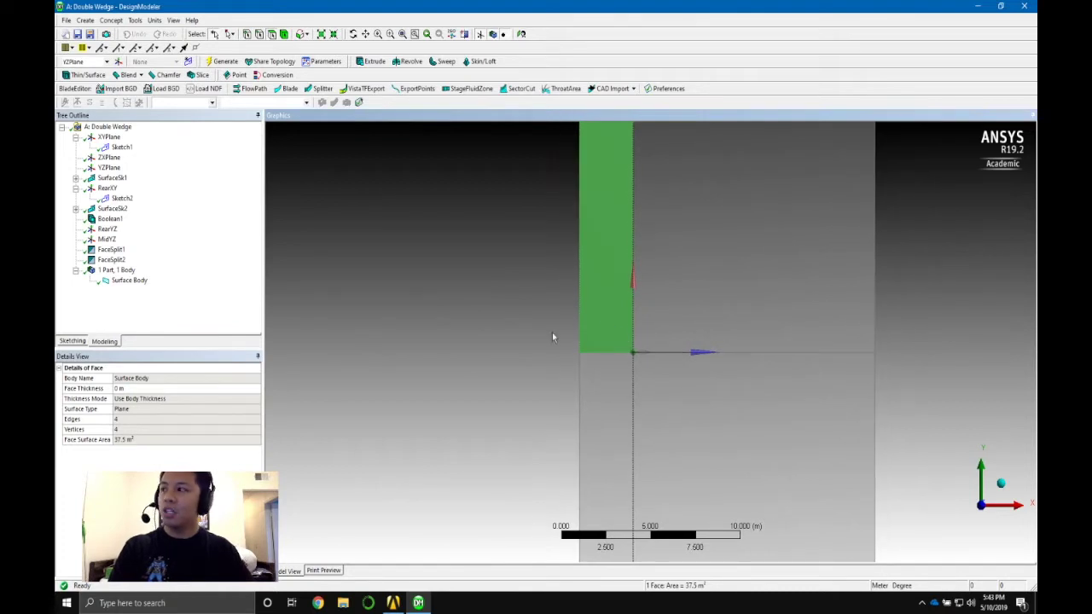
{"action": "left_click", "coordinate": [136, 19]}
{"action": "left_click", "coordinate": [178, 117]}
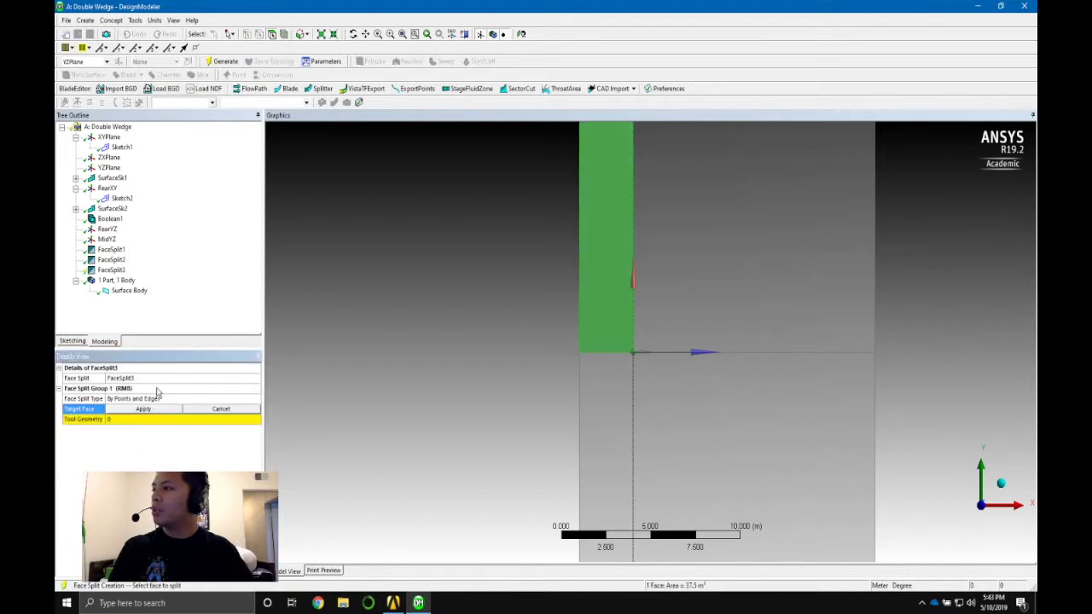
{"action": "left_click", "coordinate": [159, 408]}
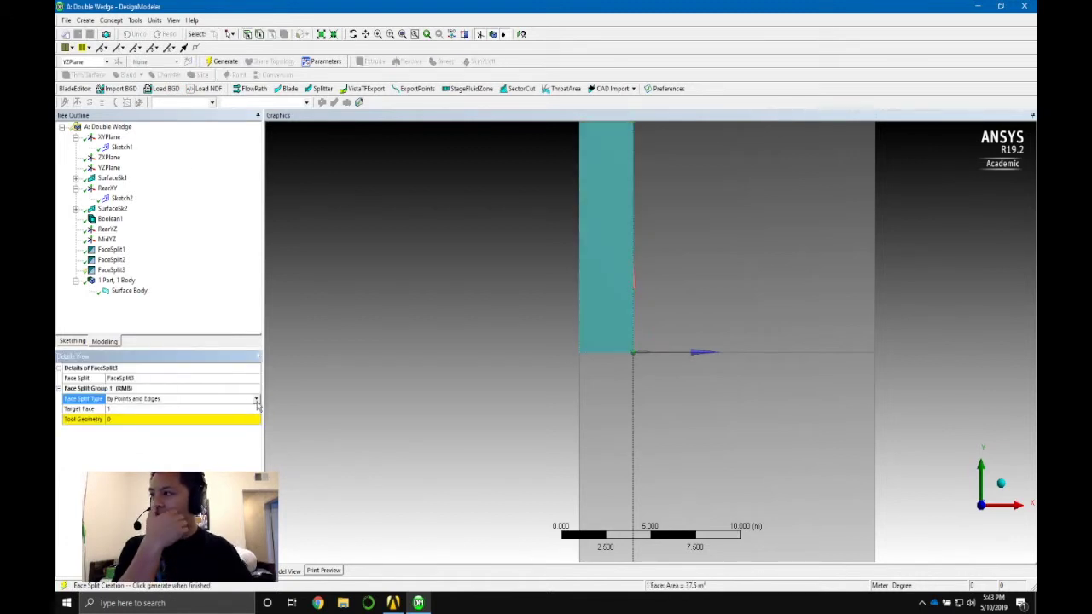
{"action": "left_click", "coordinate": [256, 398]}
{"action": "left_click", "coordinate": [144, 430]}
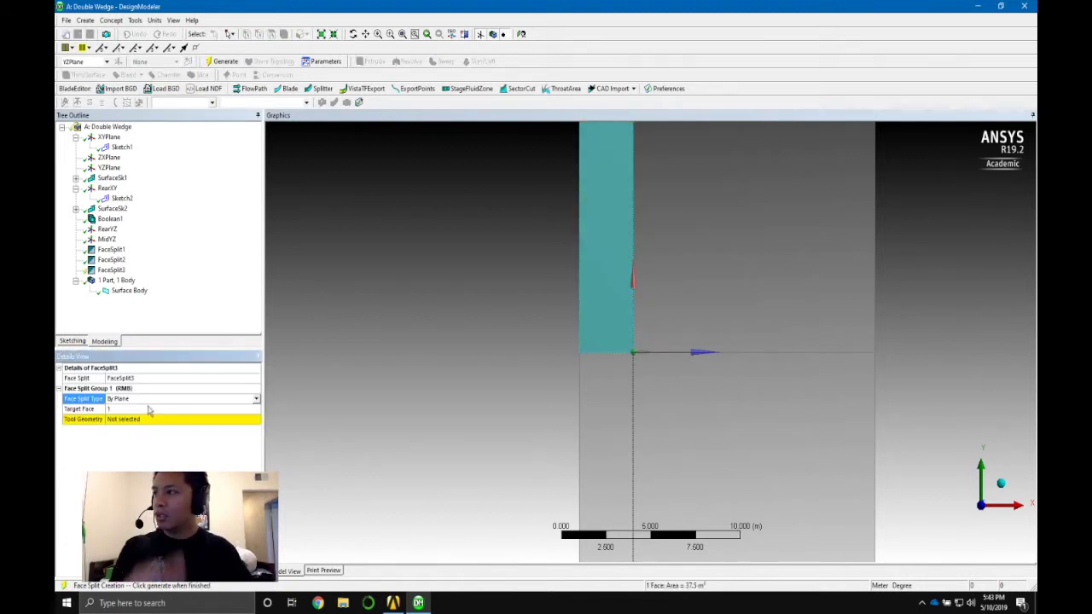
{"action": "left_click", "coordinate": [148, 410]}
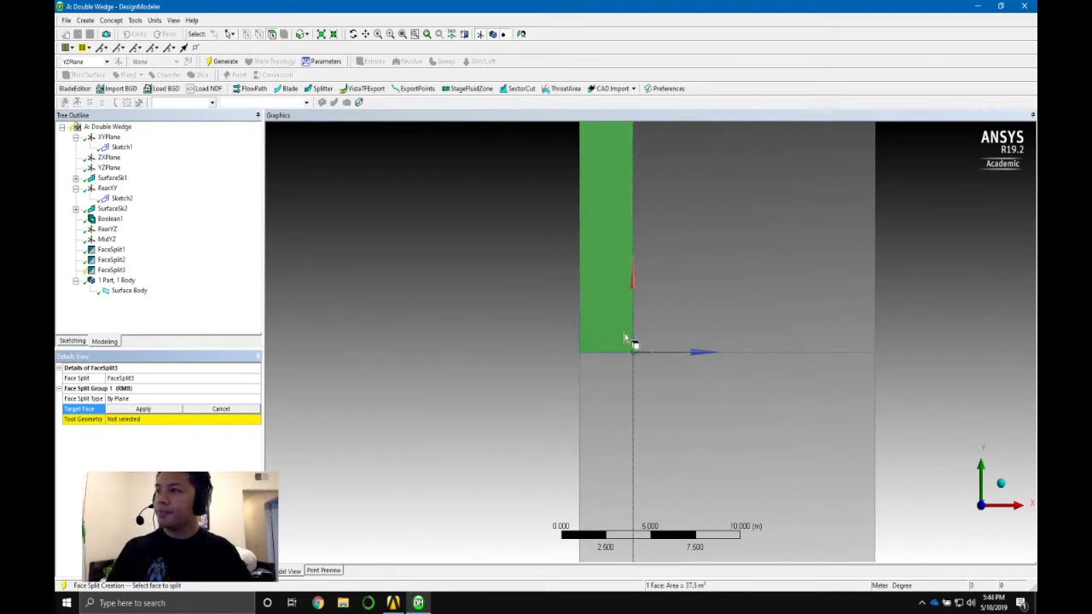
{"action": "left_click", "coordinate": [613, 431]}
{"action": "left_click", "coordinate": [607, 287]}
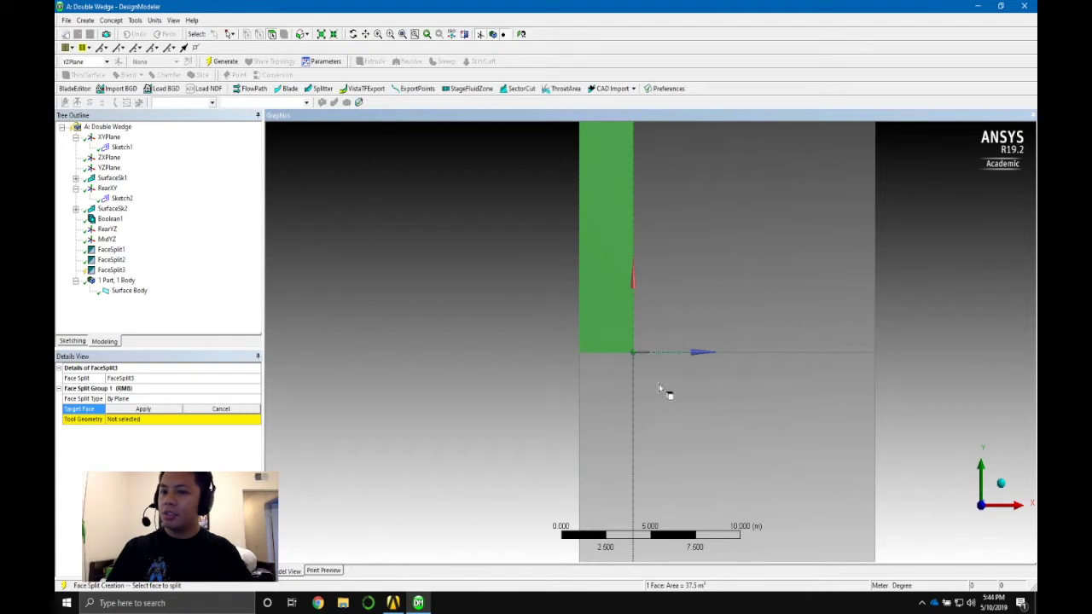
{"action": "left_click", "coordinate": [616, 422], "text": "ctrl"}
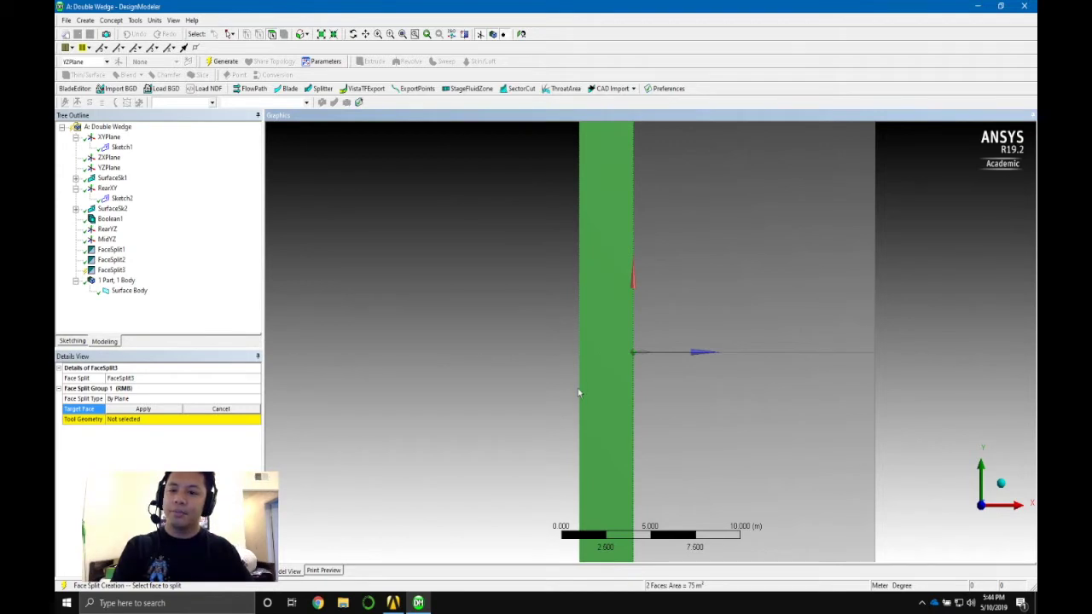
{"action": "left_click", "coordinate": [595, 320]}
{"action": "left_click", "coordinate": [606, 398]}
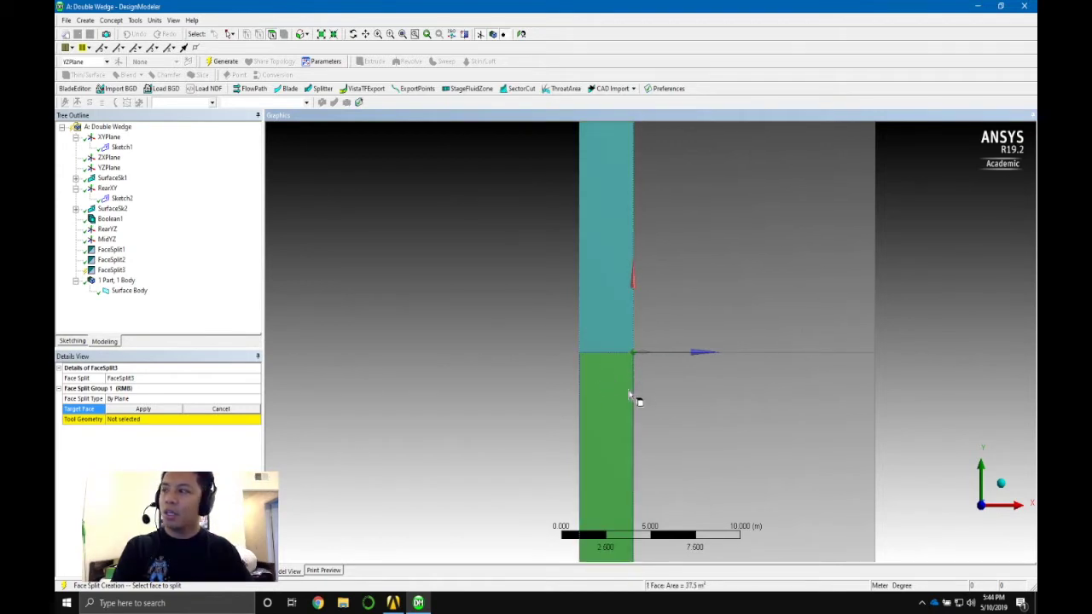
{"action": "left_click", "coordinate": [727, 335], "text": "ctrl"}
{"action": "left_click", "coordinate": [733, 439], "text": "ctrl"}
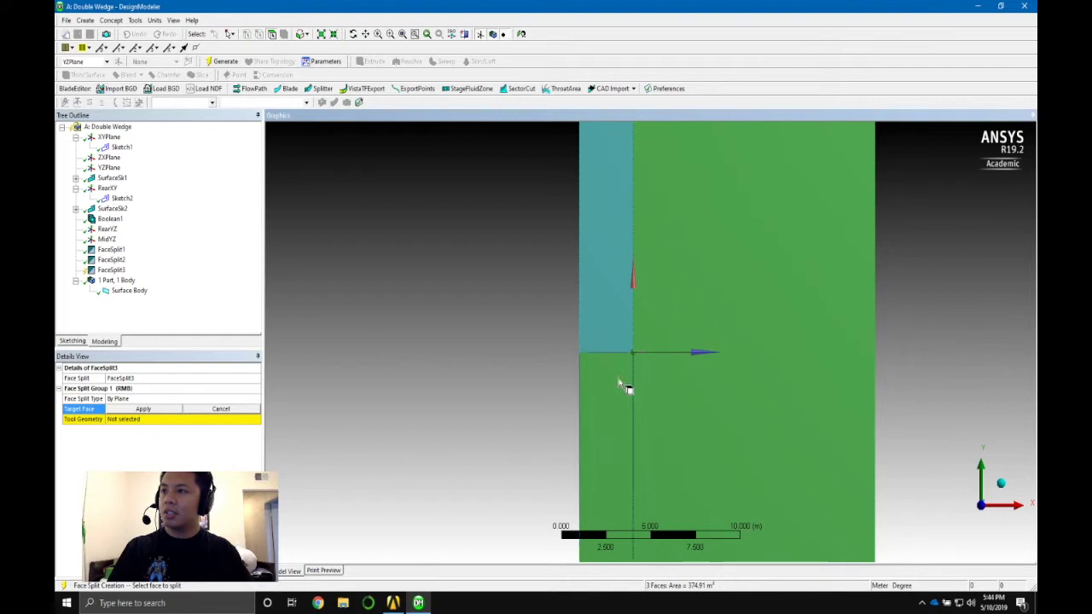
{"action": "left_click", "coordinate": [620, 331]}
{"action": "left_click", "coordinate": [621, 426]}
{"action": "left_click", "coordinate": [625, 331]}
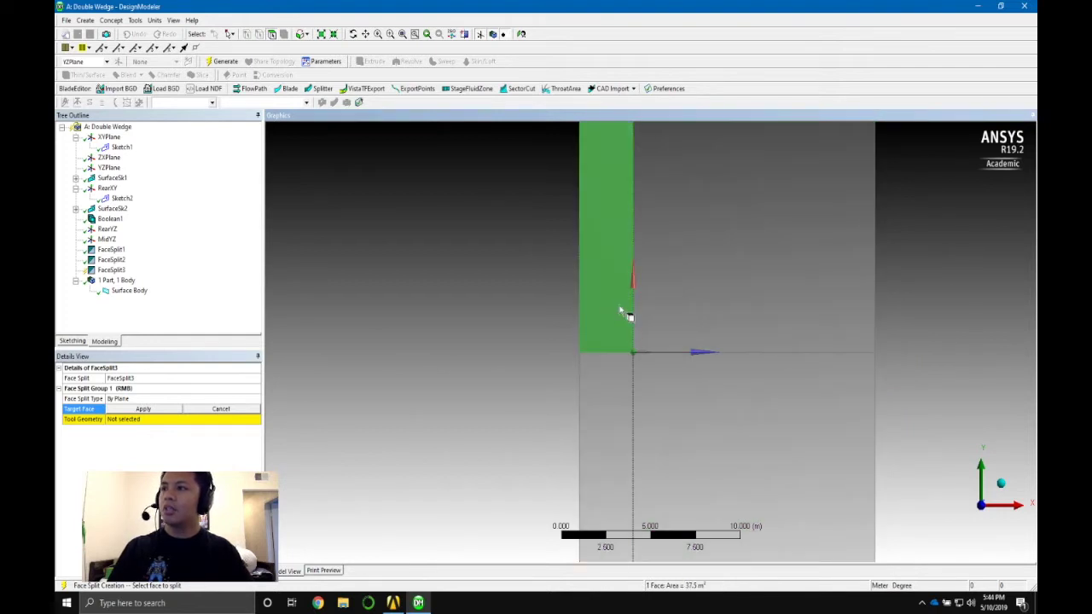
{"action": "left_click", "coordinate": [723, 311]}
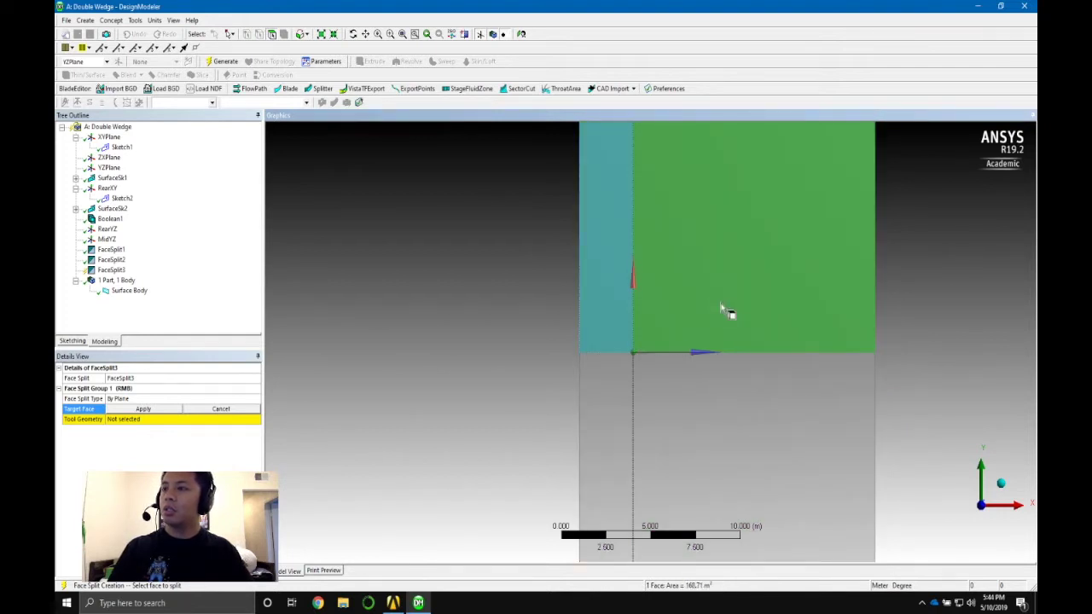
{"action": "left_click", "coordinate": [630, 297]}
{"action": "left_click", "coordinate": [705, 397]}
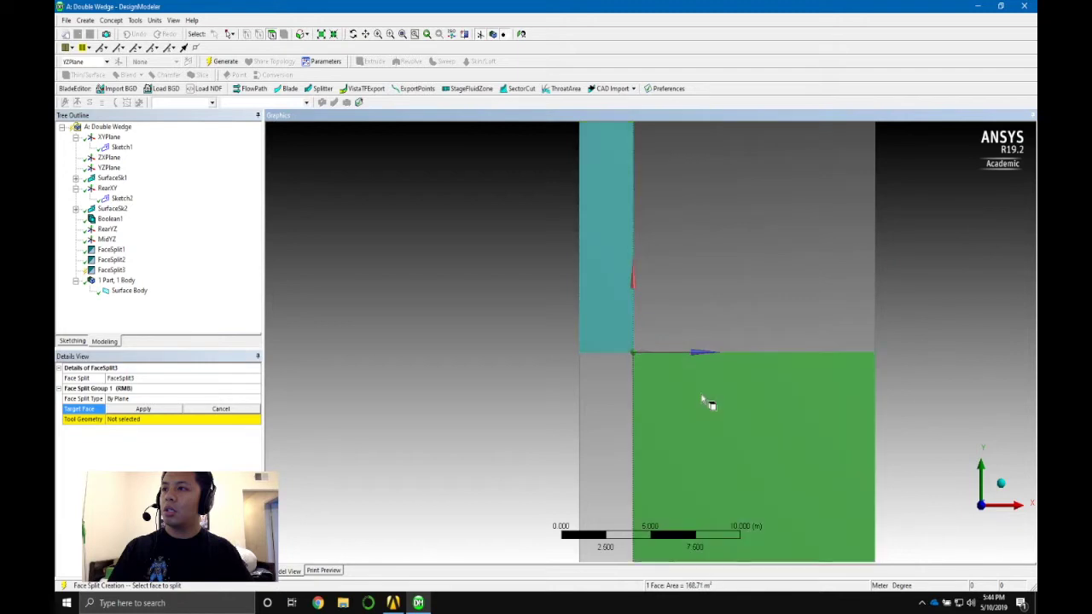
{"action": "left_click", "coordinate": [710, 287], "text": "ctrl"}
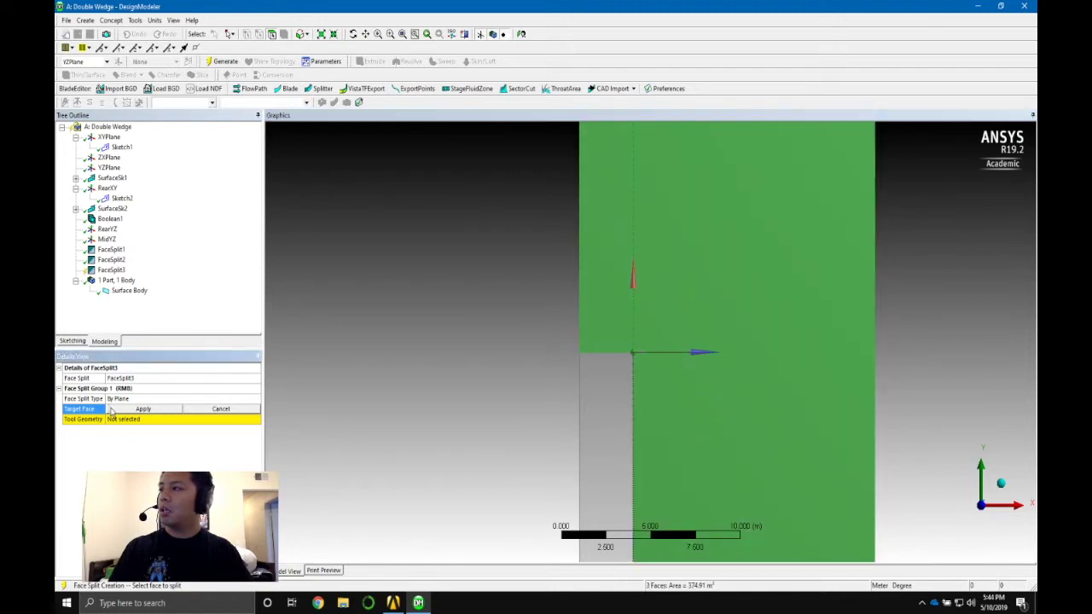
{"action": "left_click", "coordinate": [606, 291], "text": "ctrl"}
{"action": "left_click", "coordinate": [606, 291]}
{"action": "right_click", "coordinate": [606, 287]}
{"action": "left_click", "coordinate": [600, 278]}
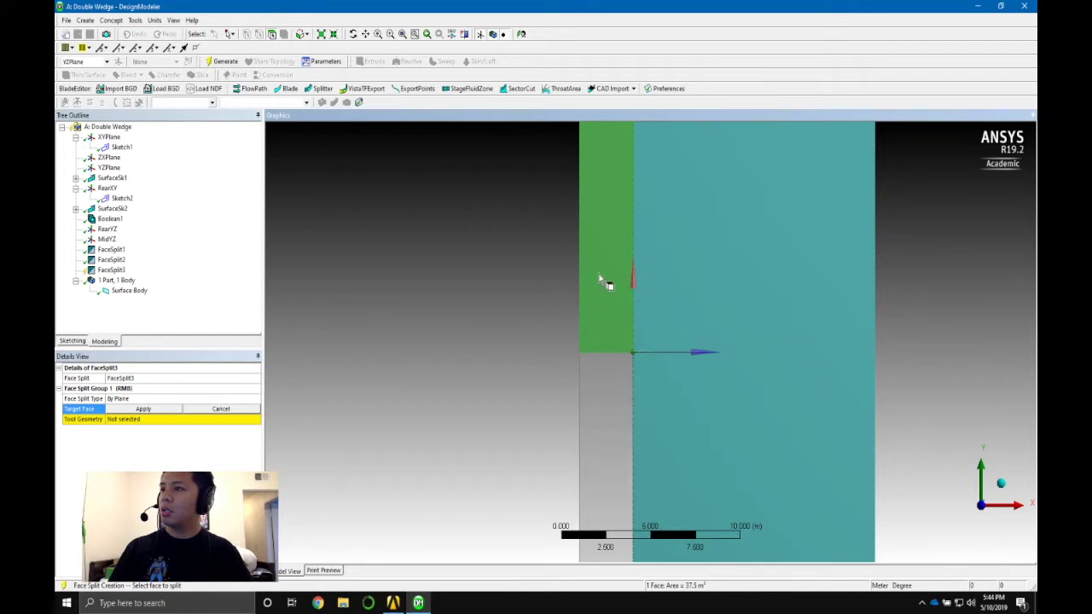
{"action": "left_click", "coordinate": [238, 413]}
- Delete the unfinished third face split from the model
{"action": "left_click", "coordinate": [111, 270]}
{"action": "right_click", "coordinate": [113, 270]}
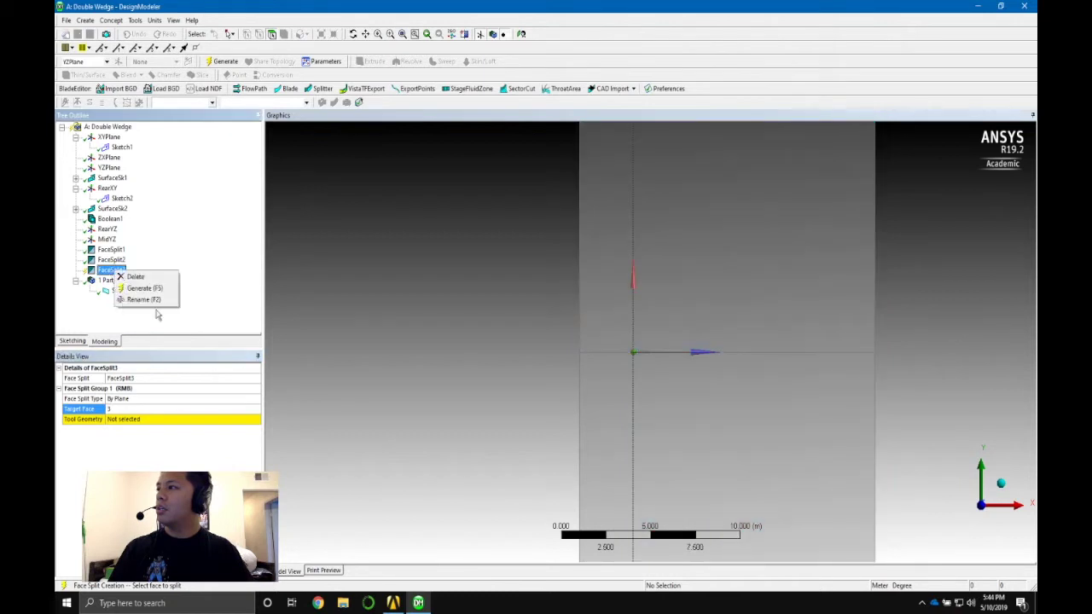
{"action": "left_click", "coordinate": [134, 276]}
{"action": "left_click", "coordinate": [512, 343]}
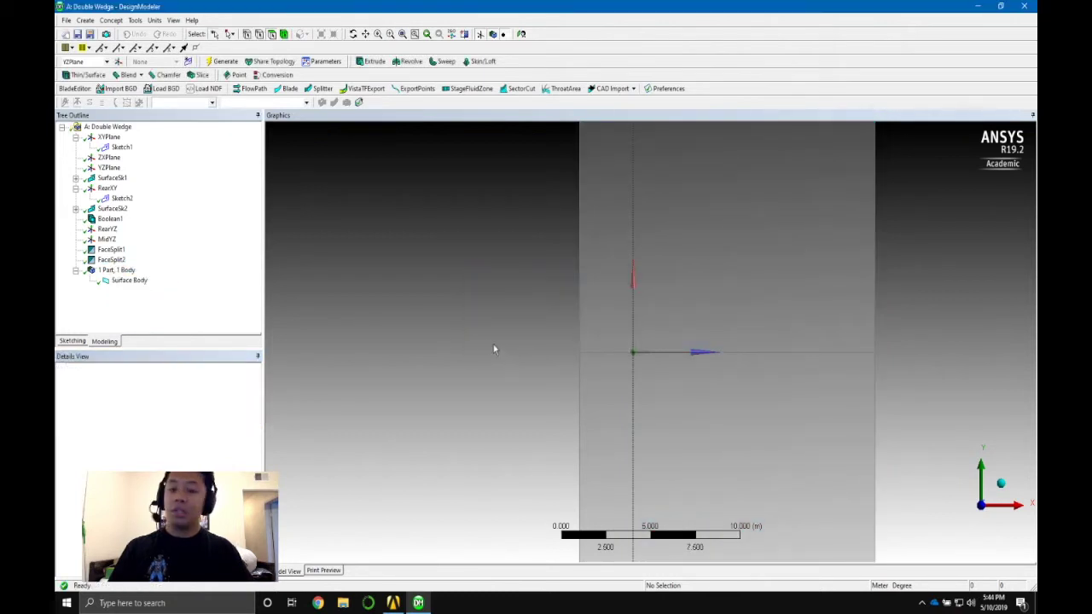
- Start a new face split and set its split type to By Plane
{"action": "left_click", "coordinate": [134, 20]}
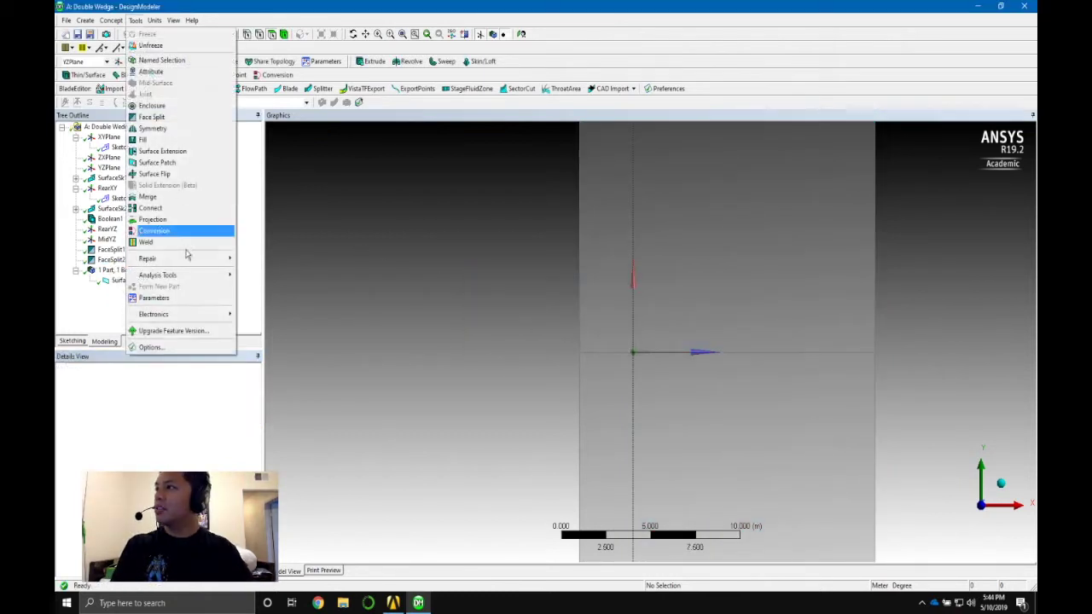
{"action": "left_click", "coordinate": [167, 118]}
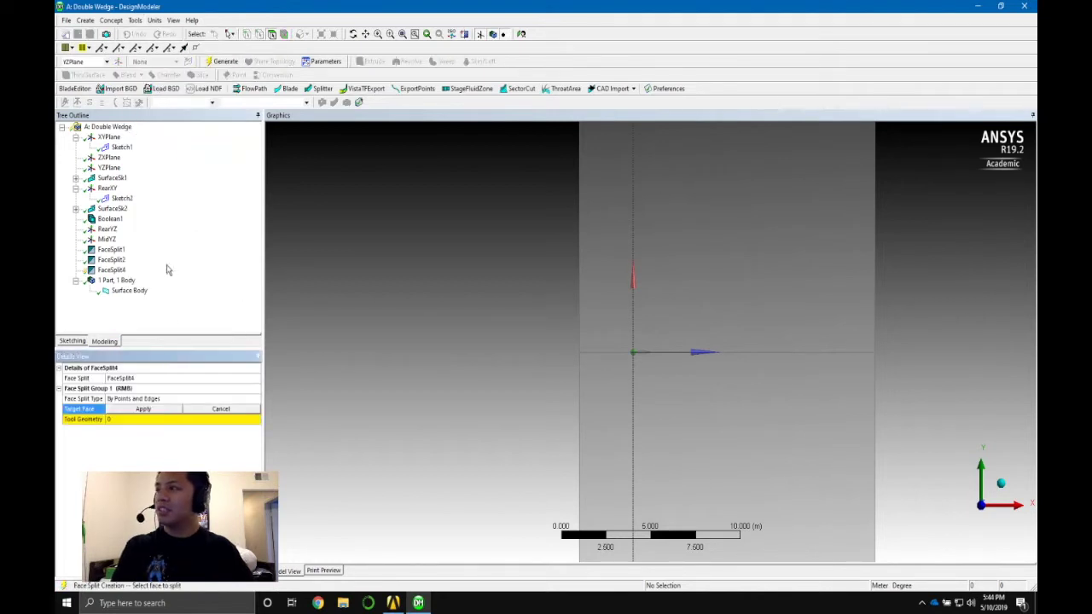
{"action": "left_click", "coordinate": [153, 399]}
{"action": "left_click", "coordinate": [256, 398]}
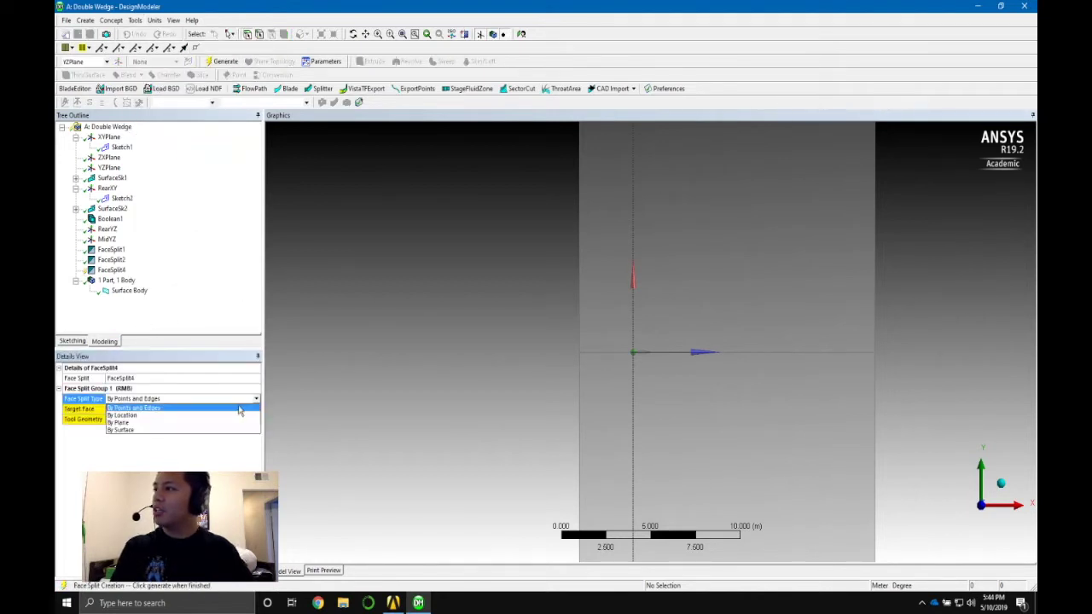
{"action": "left_click", "coordinate": [218, 424]}
- Use the upper and lower faces downstream of YZPlane as targets and MidYZ as tool geometry, and generate the split
{"action": "left_click", "coordinate": [118, 409]}
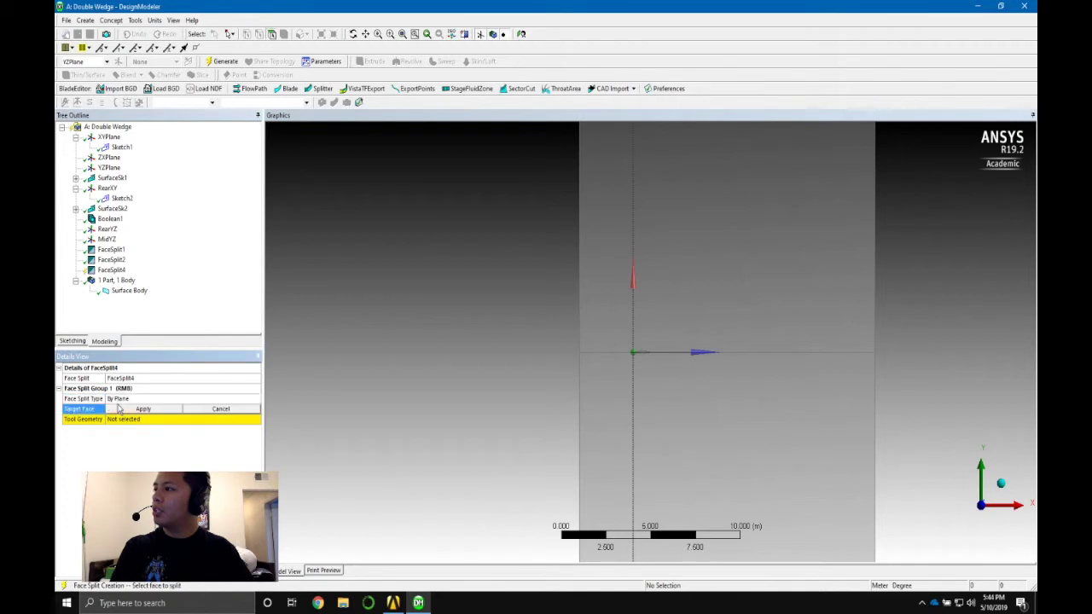
{"action": "left_click", "coordinate": [710, 282]}
{"action": "left_click", "coordinate": [728, 440], "text": "ctrl"}
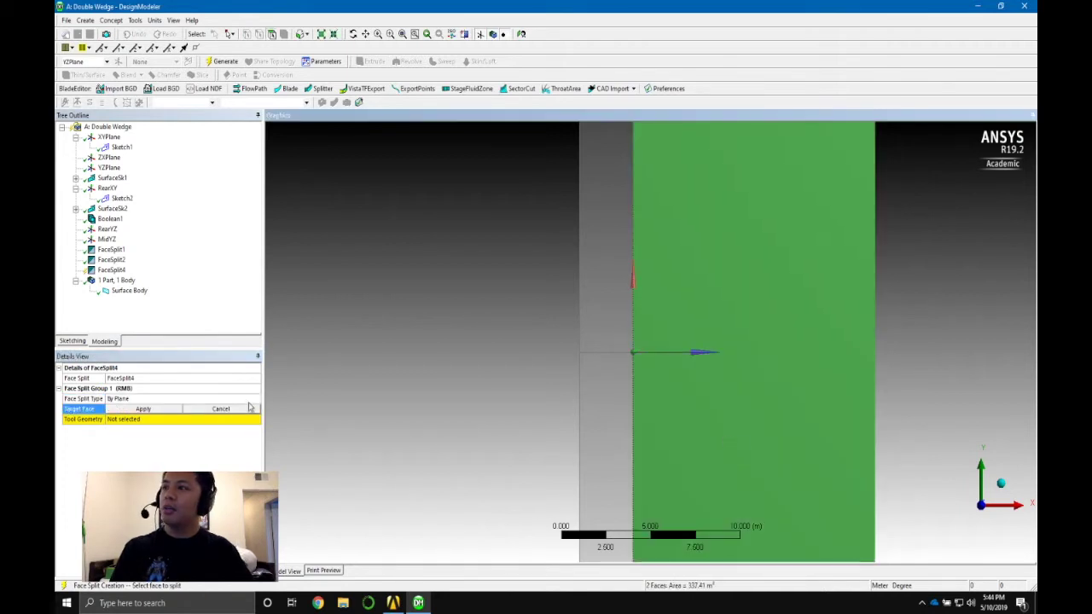
{"action": "left_click", "coordinate": [175, 410]}
{"action": "left_click", "coordinate": [166, 419]}
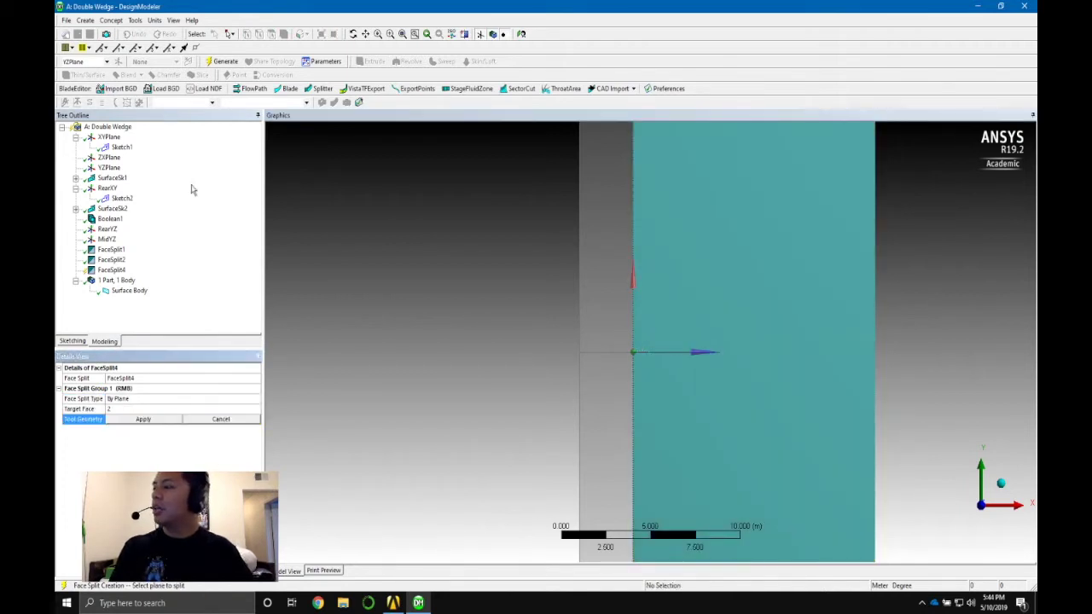
{"action": "left_click", "coordinate": [107, 239]}
{"action": "left_click", "coordinate": [147, 419]}
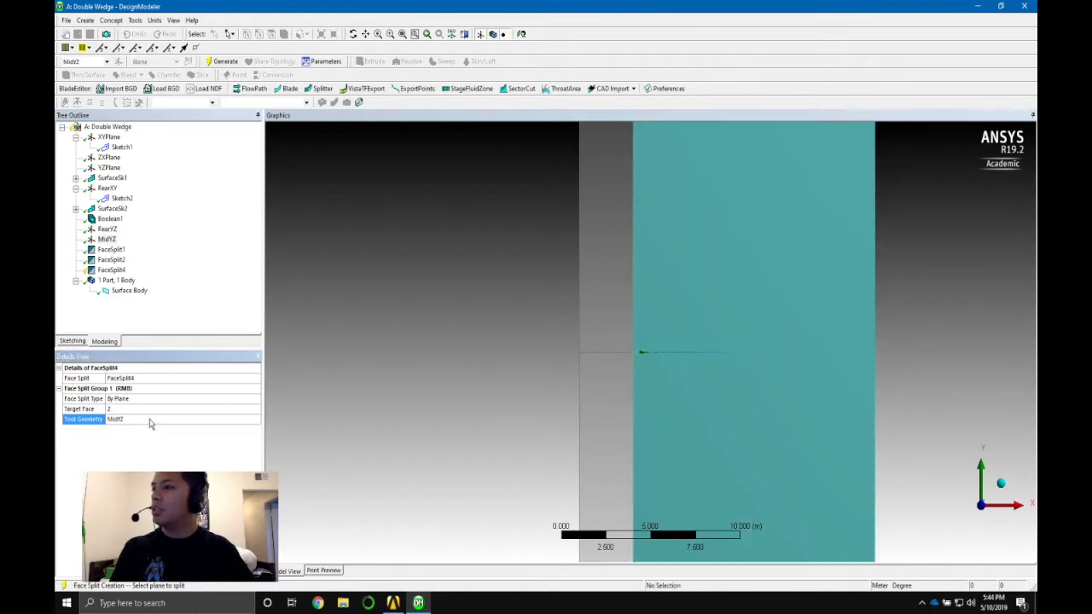
- Examine the upper and lower faces around the wedge to check the split along MidYZ
{"action": "left_click", "coordinate": [592, 298]}
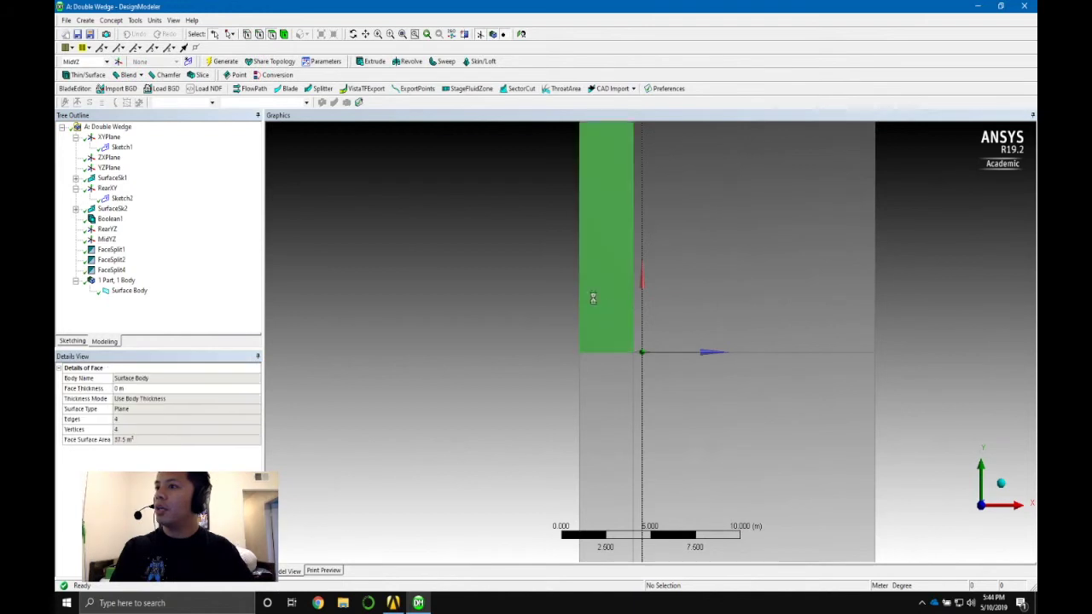
{"action": "left_click", "coordinate": [639, 298]}
{"action": "scroll", "coordinate": [639, 370], "scroll_direction": "up", "scroll_amount": 4}
{"action": "scroll", "coordinate": [627, 381], "scroll_direction": "up", "scroll_amount": 1}
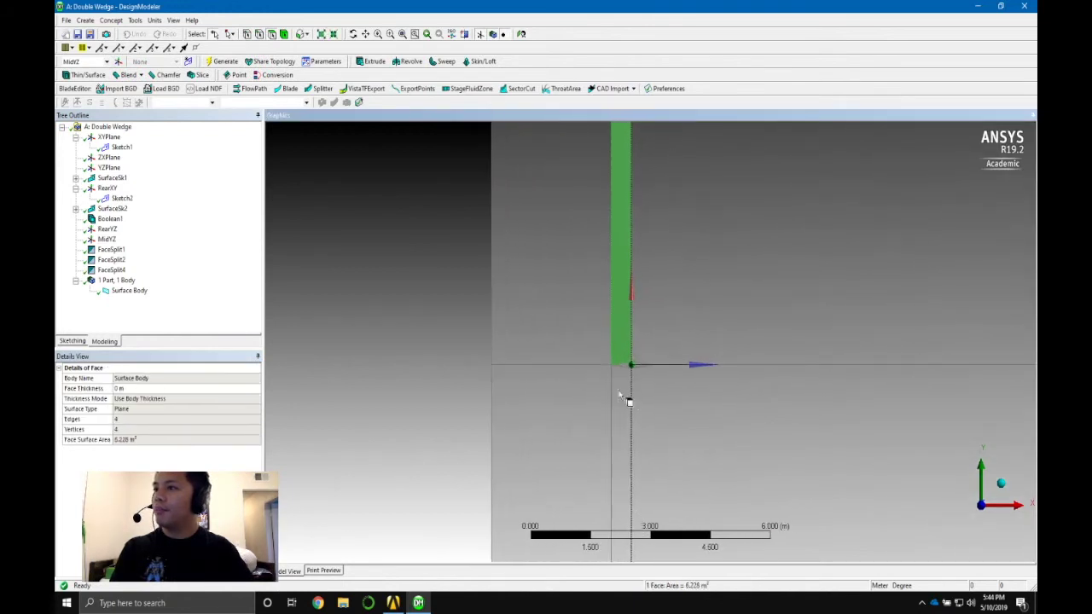
{"action": "left_click", "coordinate": [598, 376]}
{"action": "left_click", "coordinate": [607, 325]}
{"action": "left_click", "coordinate": [674, 401]}
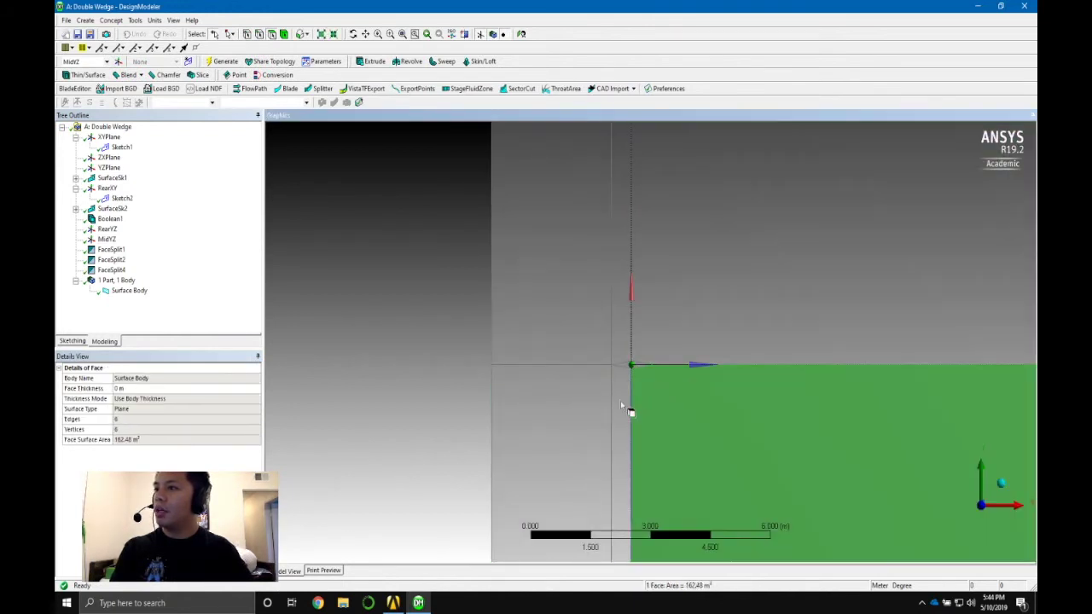
{"action": "left_click", "coordinate": [541, 313]}
- Start another face split after the MidYZ one and set its split type to By Plane
{"action": "left_click", "coordinate": [135, 19]}
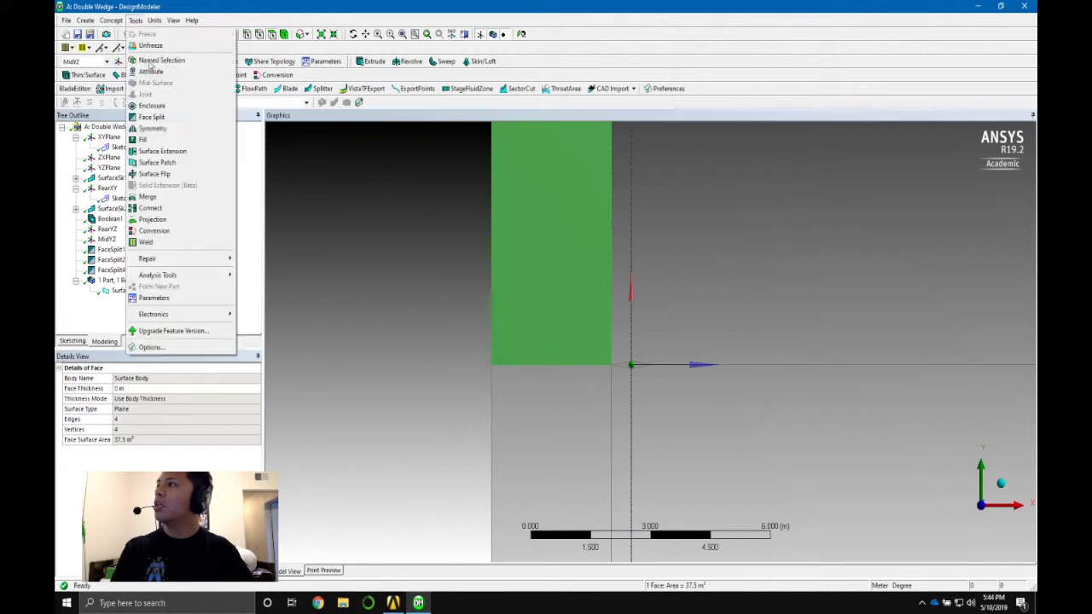
{"action": "left_click", "coordinate": [184, 115]}
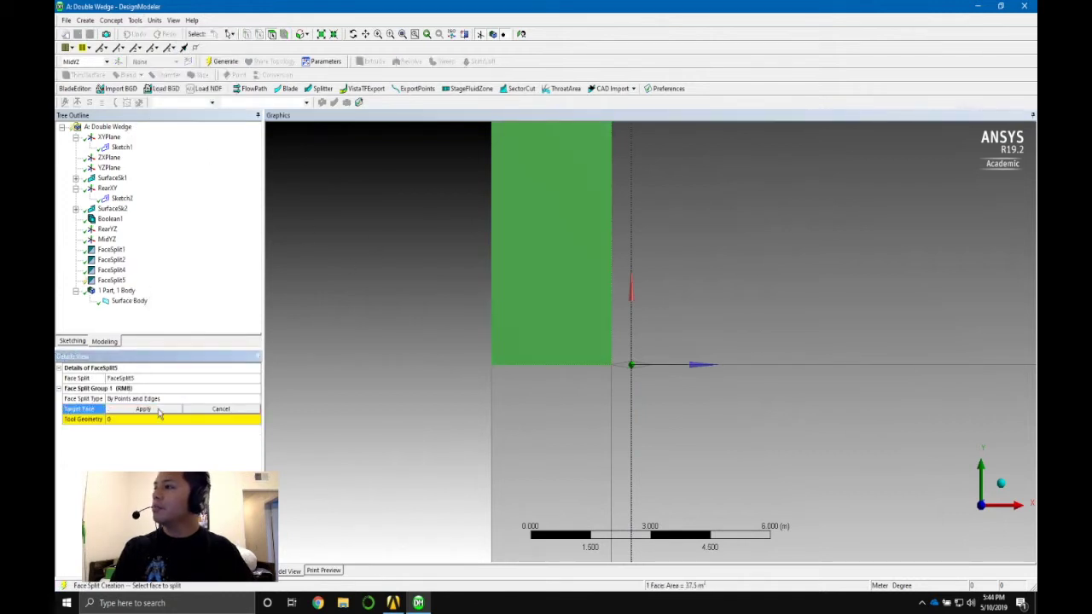
{"action": "left_click", "coordinate": [143, 410]}
{"action": "left_click", "coordinate": [256, 401]}
{"action": "left_click", "coordinate": [180, 429]}
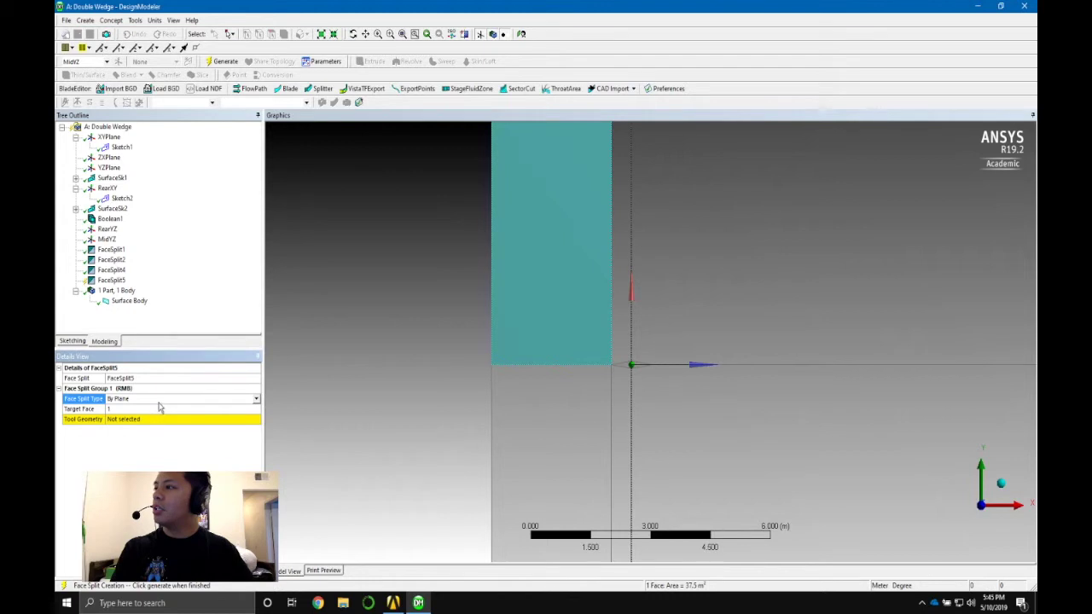
- Use the upper and lower faces downstream of MidYZ as targets and RearYZ as tool geometry, and generate the split
{"action": "left_click", "coordinate": [163, 409]}
{"action": "left_click", "coordinate": [753, 297]}
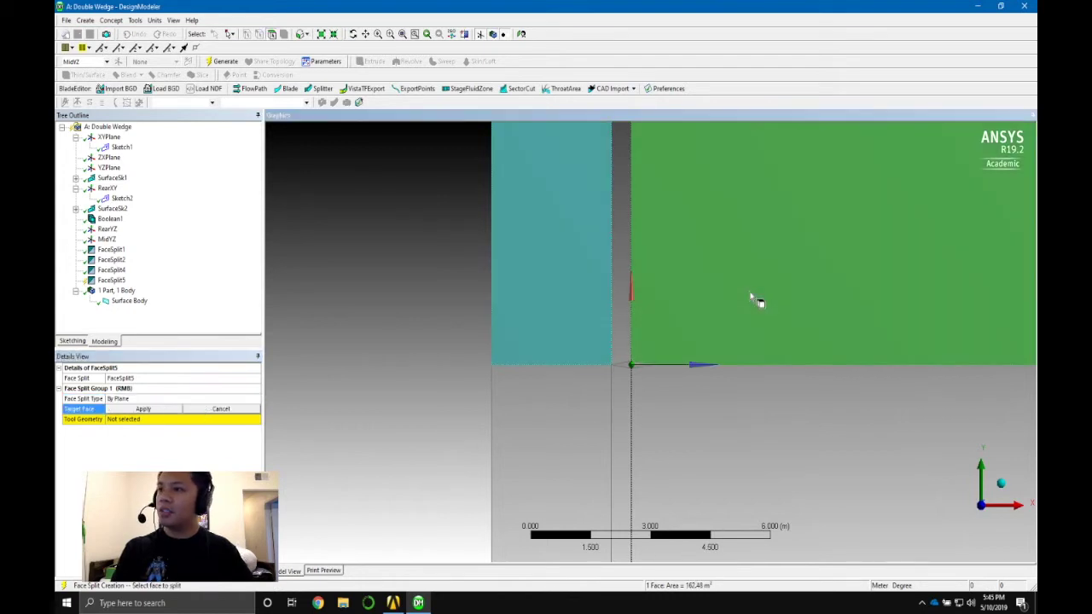
{"action": "left_click", "coordinate": [778, 486], "text": "ctrl"}
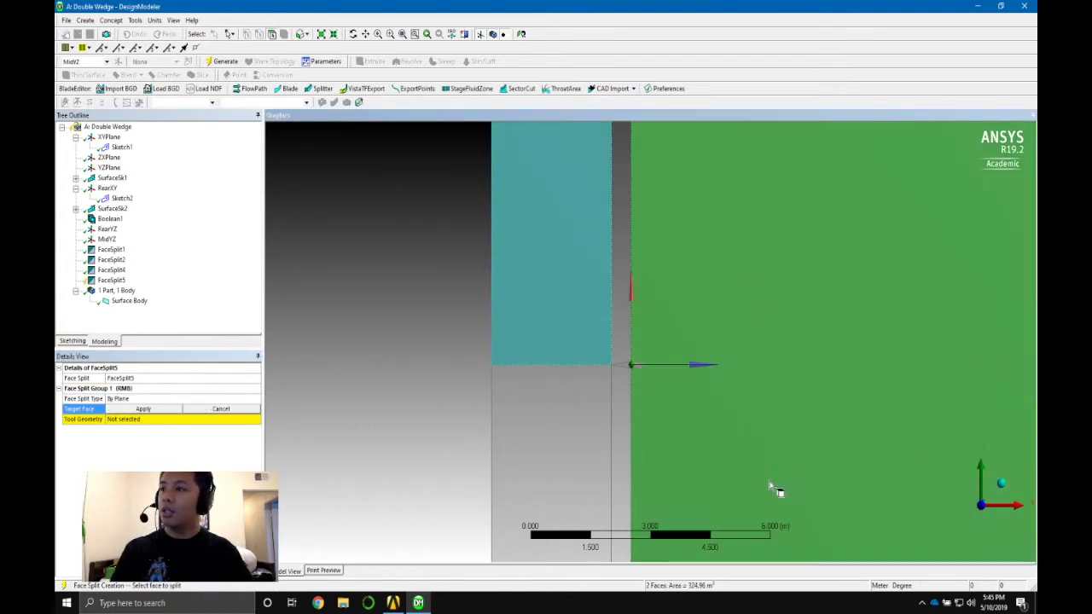
{"action": "left_click", "coordinate": [144, 410]}
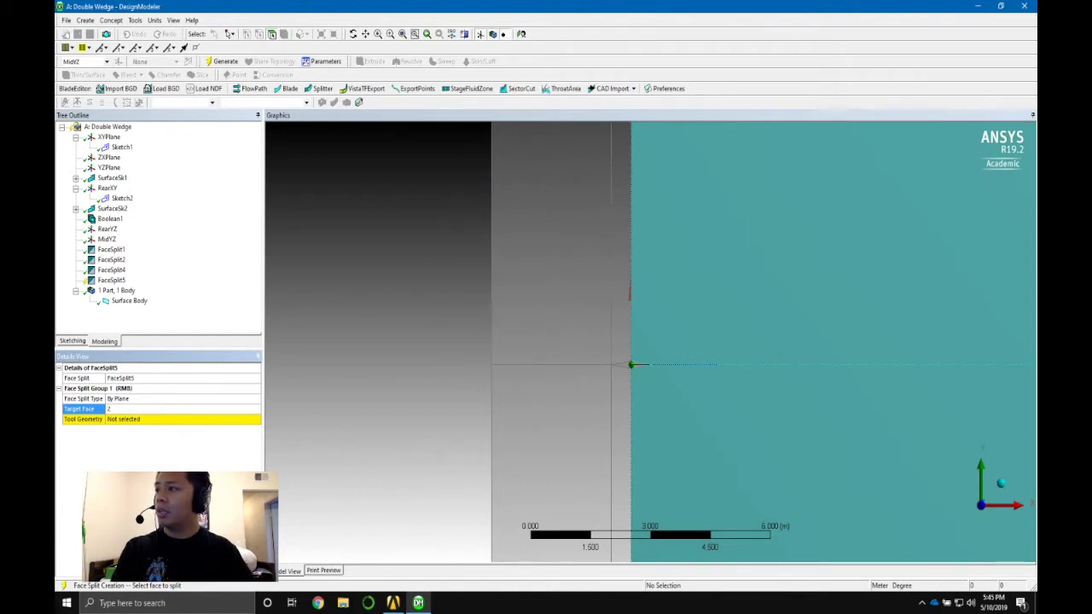
{"action": "left_click", "coordinate": [124, 419]}
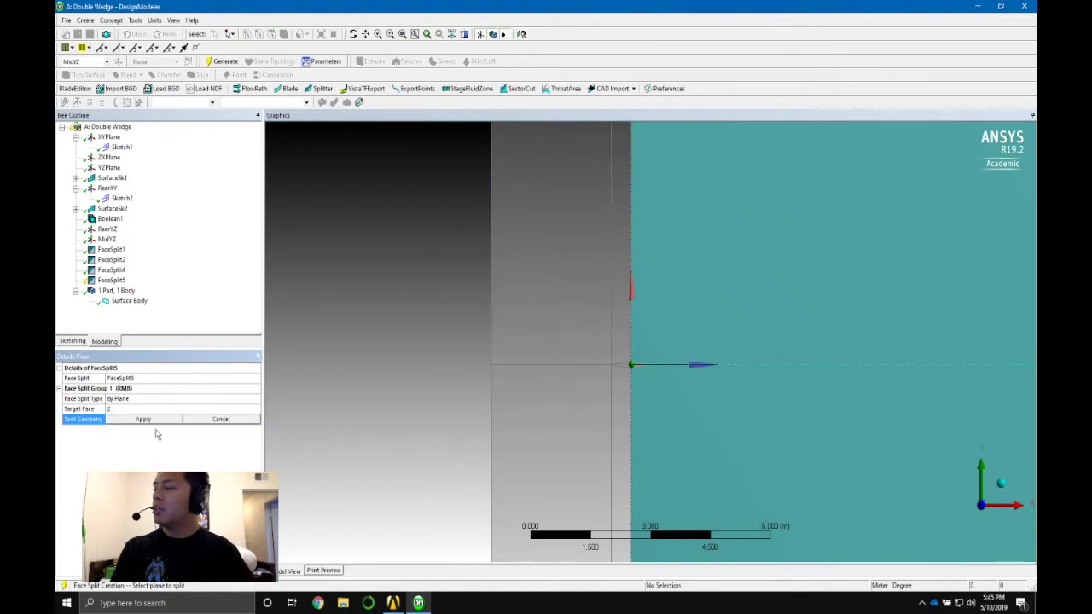
{"action": "left_click", "coordinate": [107, 228]}
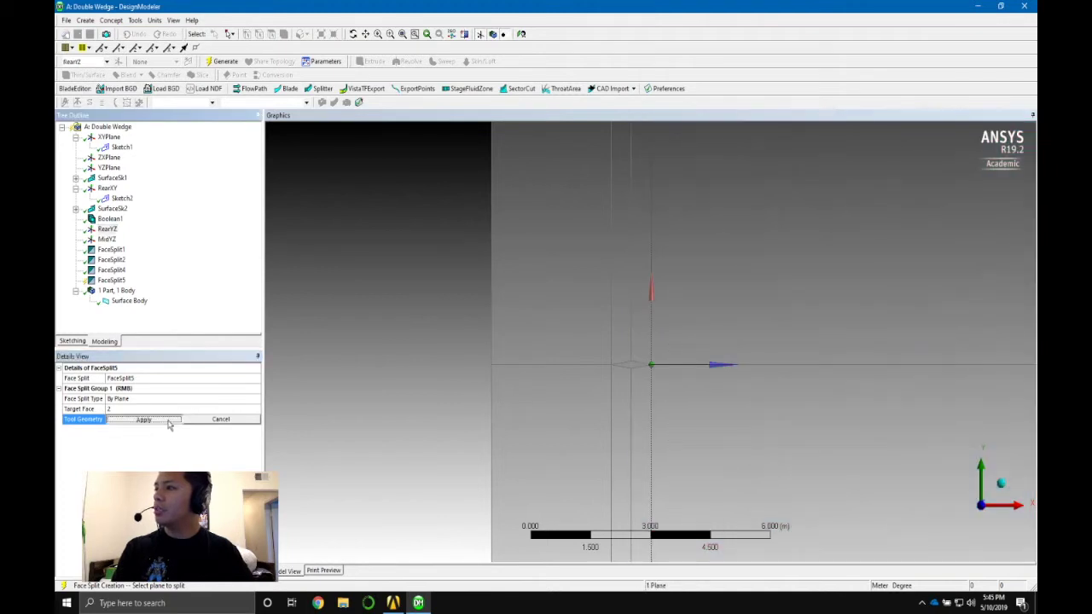
{"action": "left_click", "coordinate": [145, 420]}
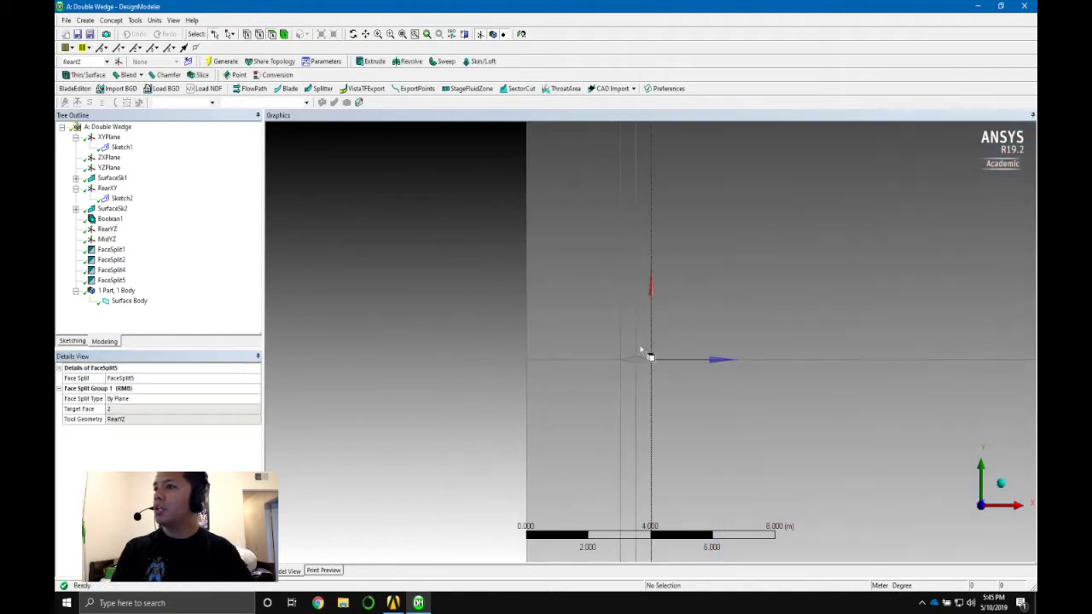
- Examine the upper and lower faces across the domain to check the splits along YZPlane, MidYZ and RearYZ
{"action": "left_click", "coordinate": [611, 294]}
{"action": "left_click", "coordinate": [641, 288]}
{"action": "left_click", "coordinate": [679, 346]}
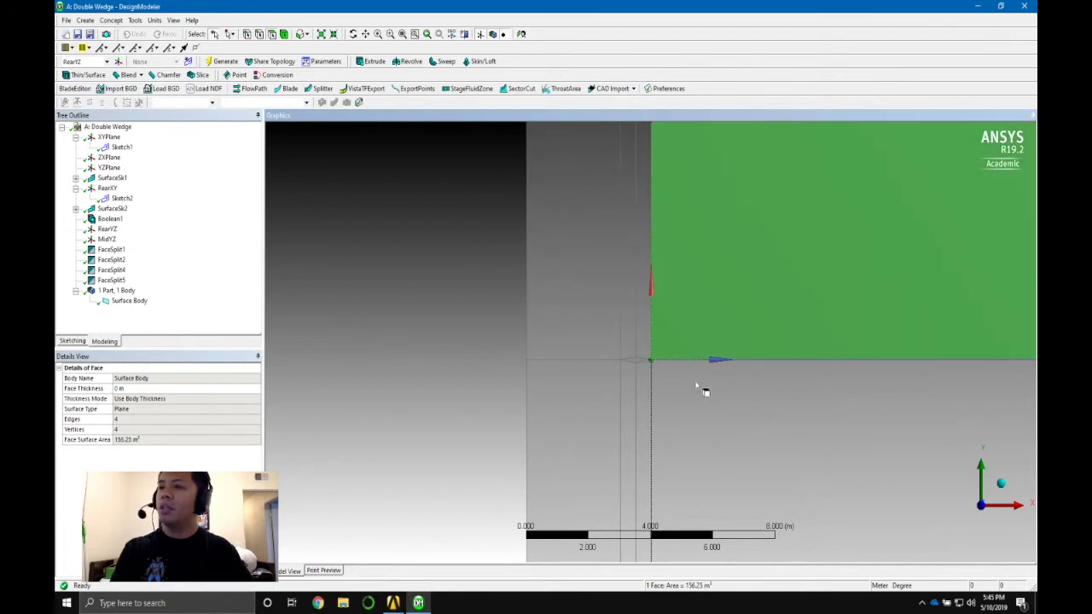
{"action": "left_click", "coordinate": [674, 403]}
{"action": "left_click", "coordinate": [646, 398]}
{"action": "left_click", "coordinate": [628, 411]}
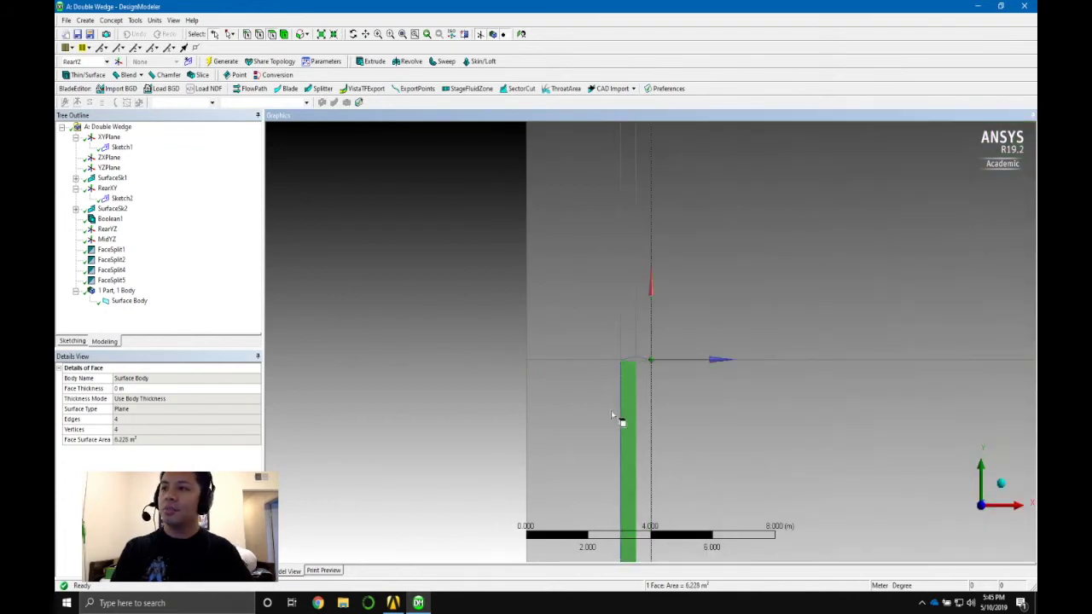
{"action": "left_click", "coordinate": [597, 284]}
{"action": "left_click", "coordinate": [634, 282]}
{"action": "left_click", "coordinate": [661, 298]}
{"action": "left_click", "coordinate": [683, 430]}
{"action": "left_click", "coordinate": [635, 418]}
{"action": "left_click", "coordinate": [592, 296]}
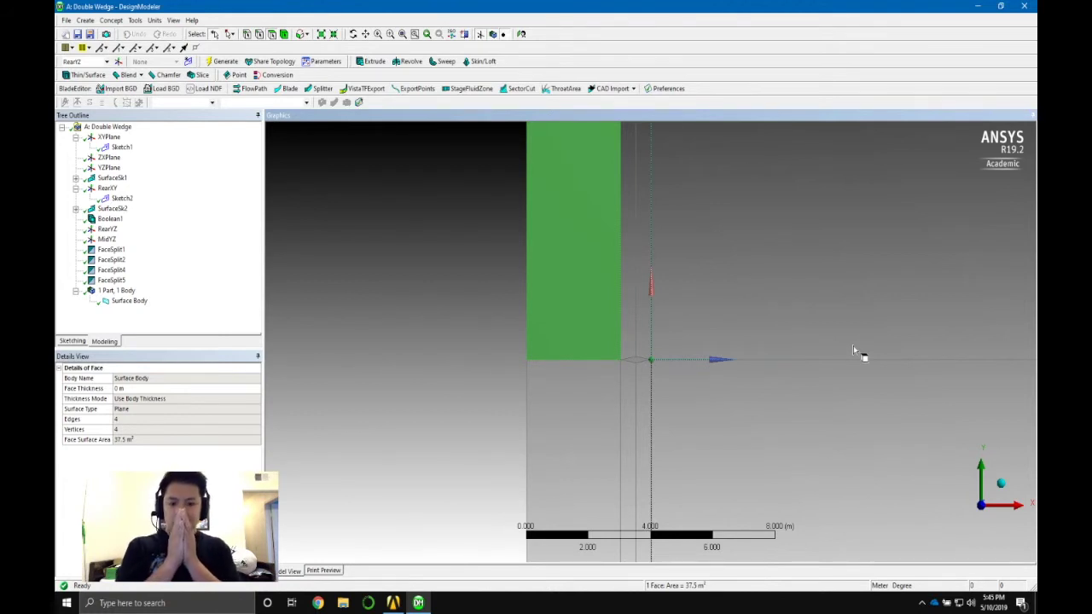
{"action": "scroll", "coordinate": [854, 345], "scroll_direction": "down", "scroll_amount": 3}
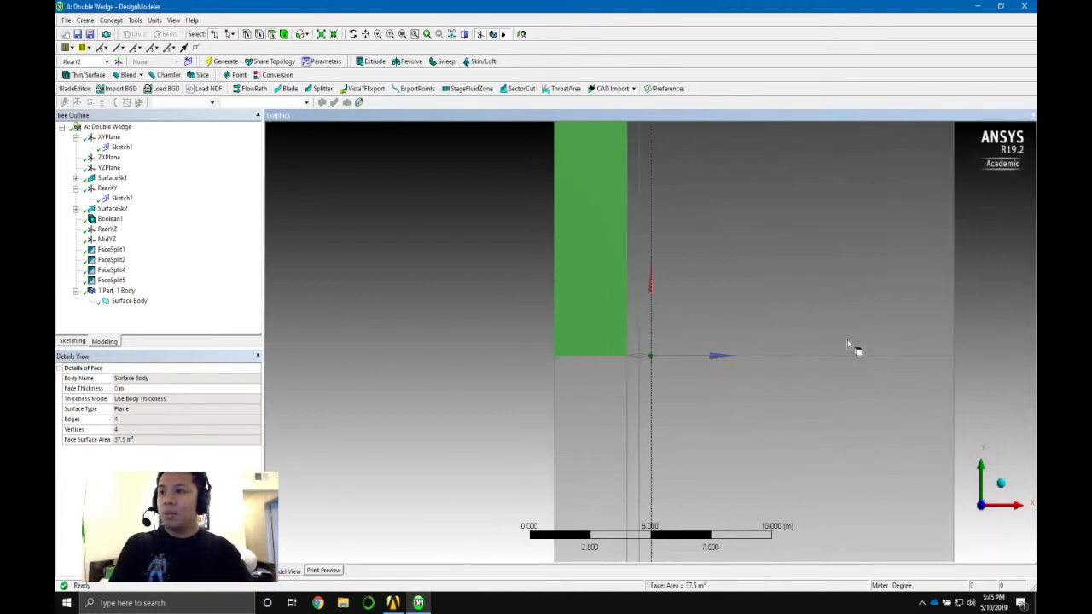
- Save the project to the Desktop as "Double Wedge"
{"action": "left_click", "coordinate": [67, 20]}
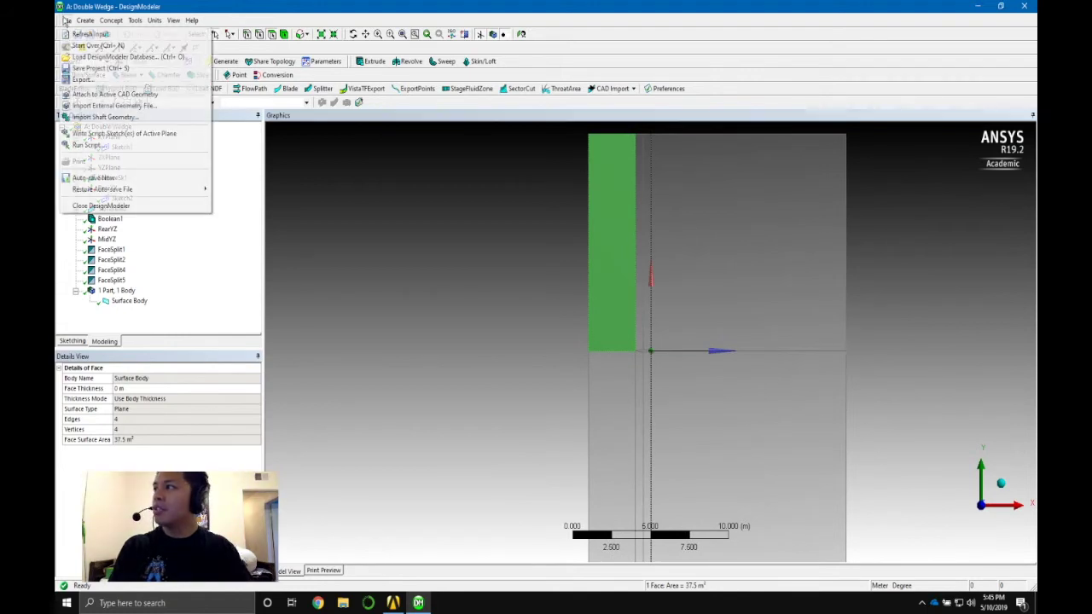
{"action": "left_click", "coordinate": [125, 70]}
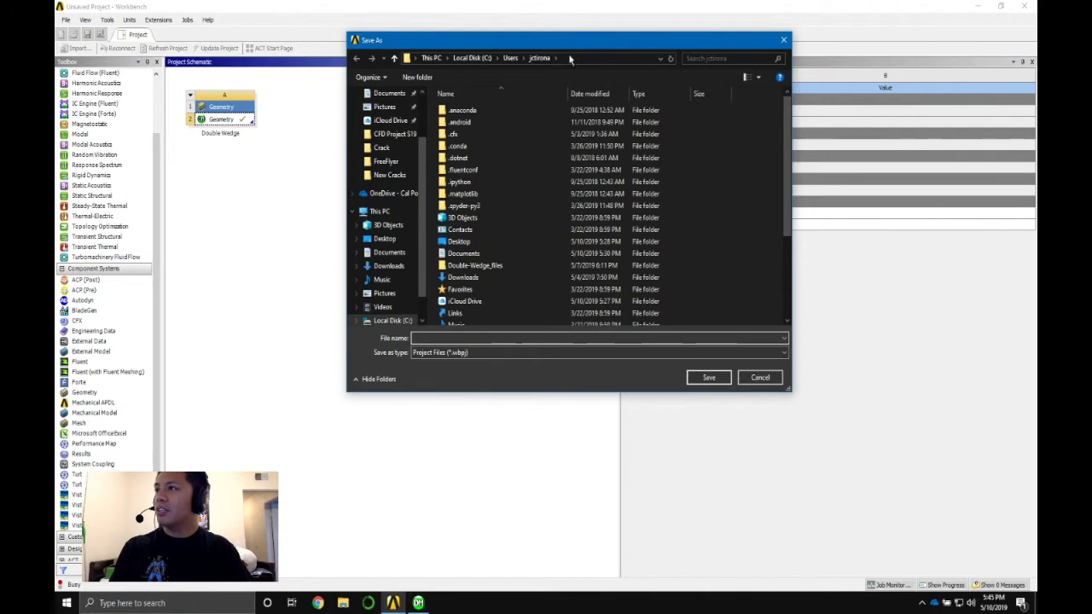
{"action": "left_click", "coordinate": [384, 238]}
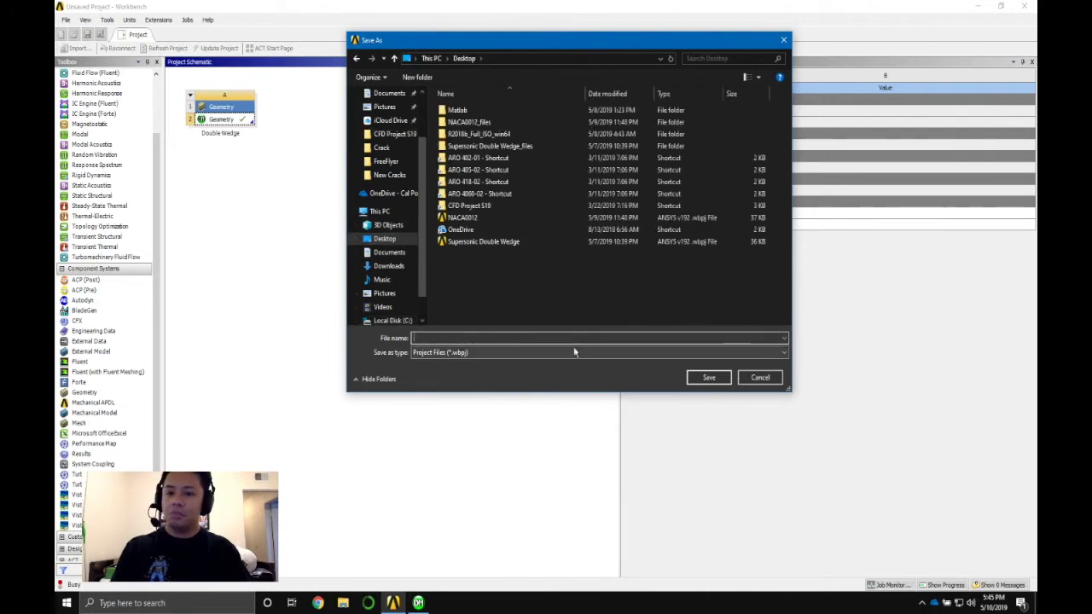
{"action": "type", "text": "Double Wedge"}
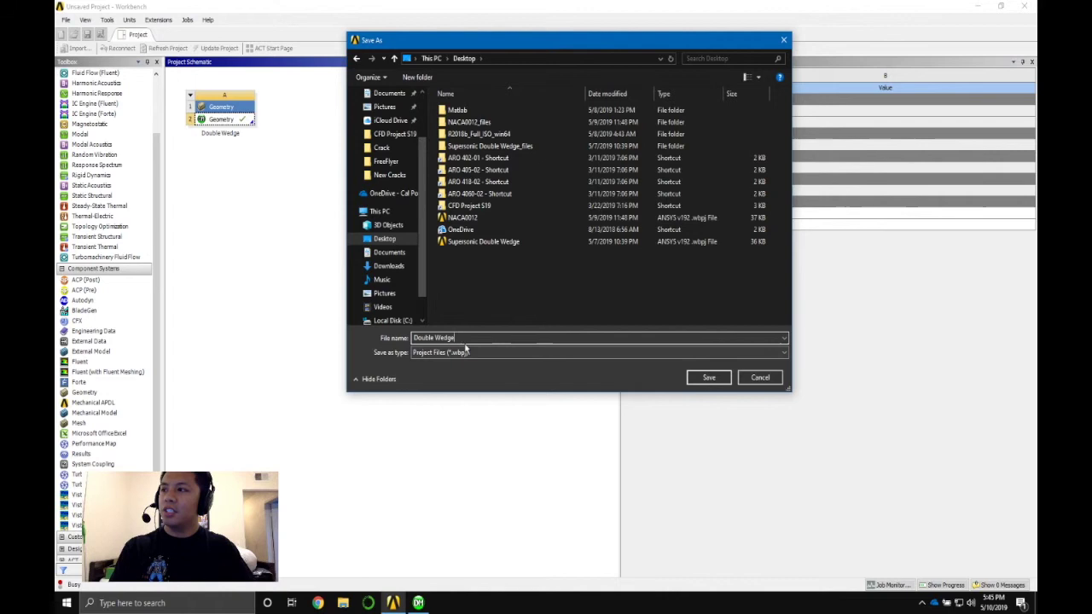
{"action": "left_click", "coordinate": [719, 377]}
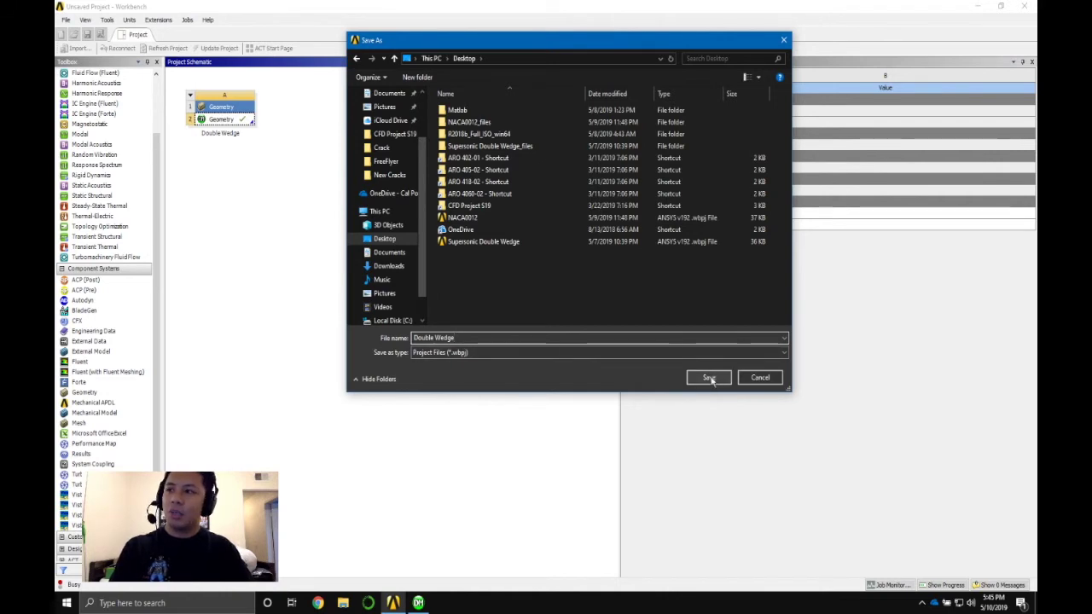
{"action": "left_click", "coordinate": [710, 378]}
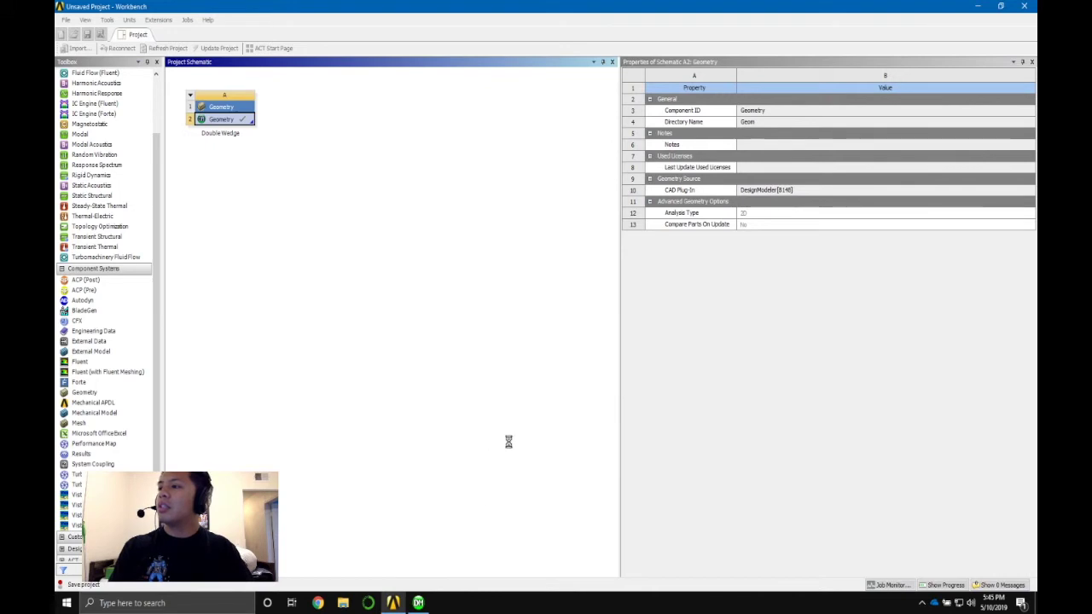
- Switch back to the Double Wedge geometry in DesignModeler
{"action": "left_click", "coordinate": [419, 603]}
{"action": "left_click", "coordinate": [419, 603]}
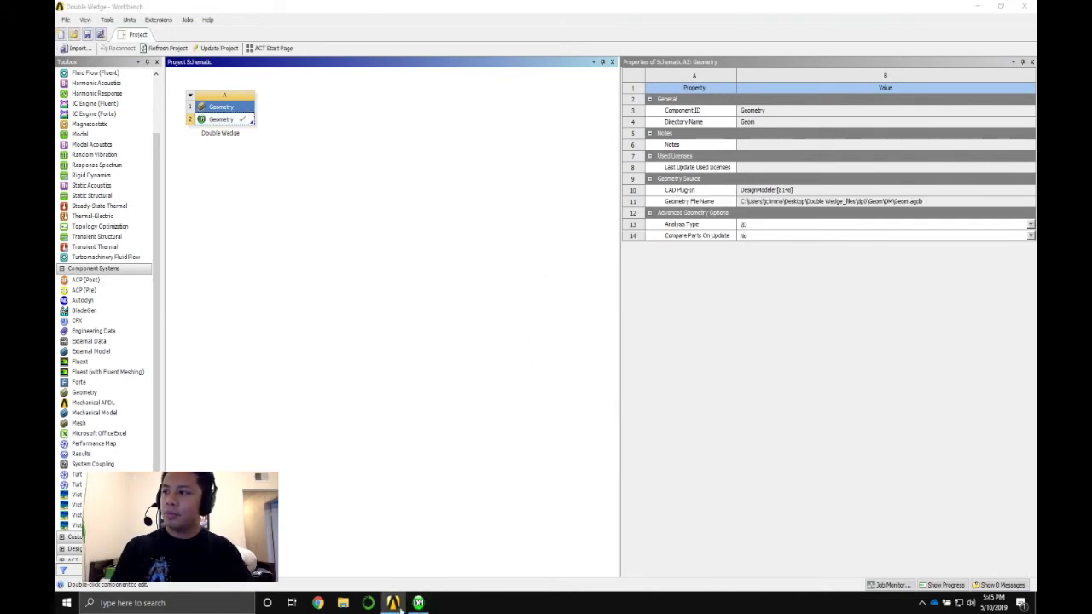
{"action": "left_click", "coordinate": [499, 211]}
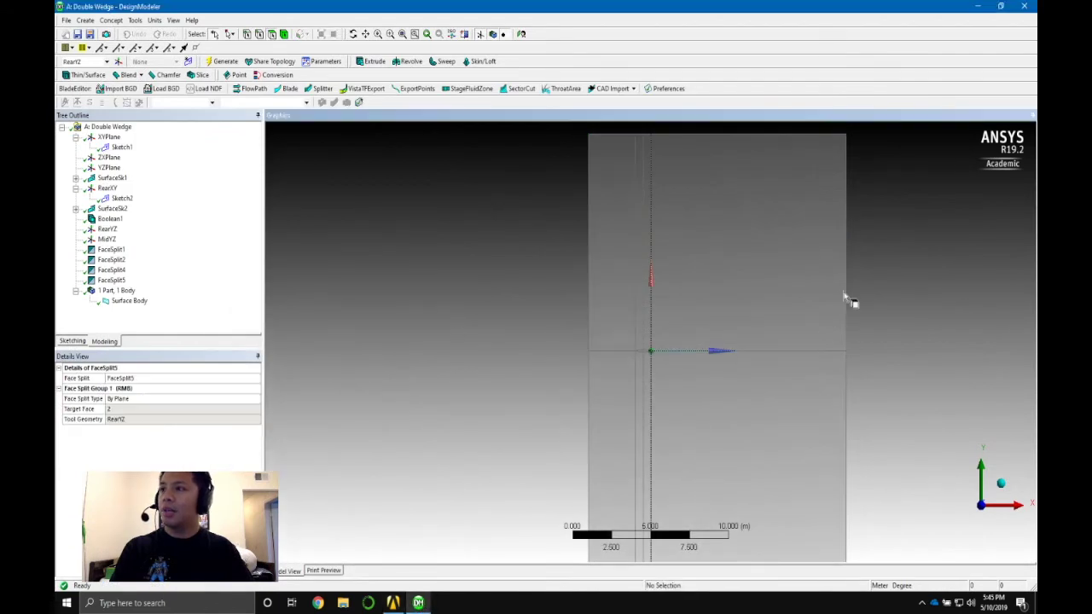